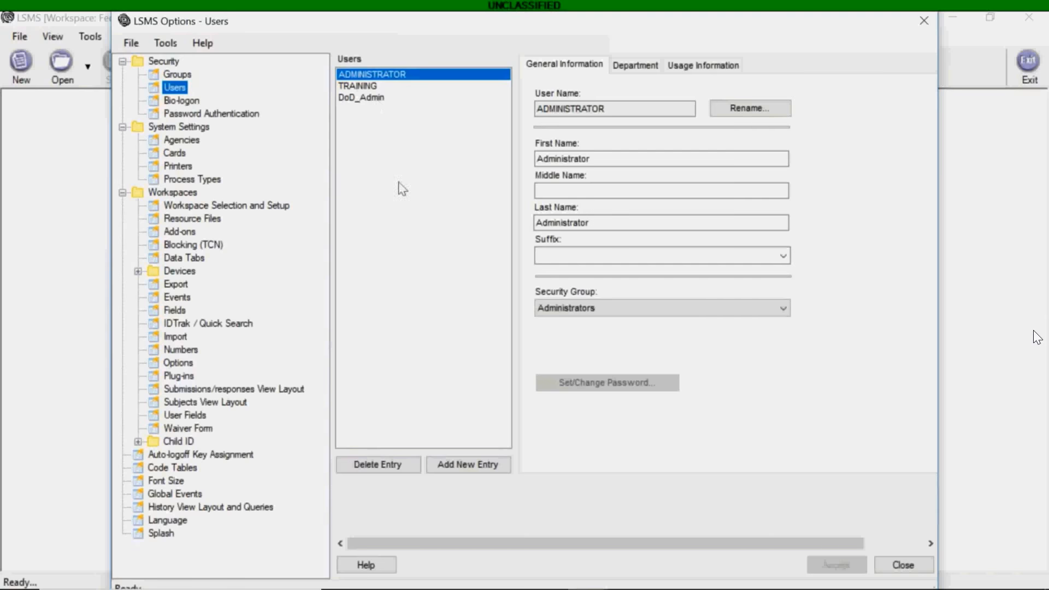
Add a blank user entry (New Item #4) and bring up a File Explorer window.
left_click(481, 469)
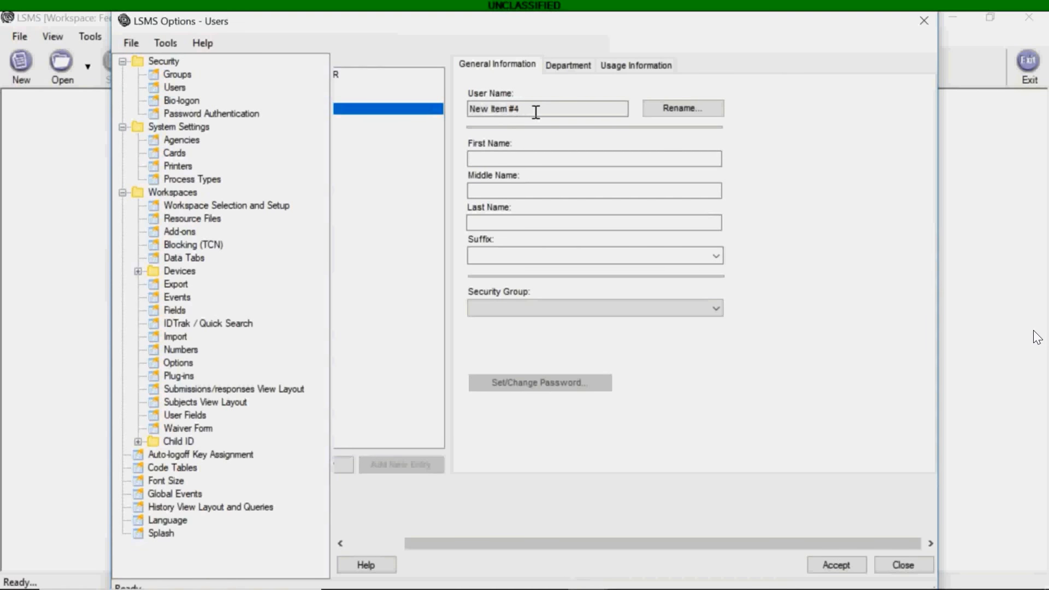
key("super+e")
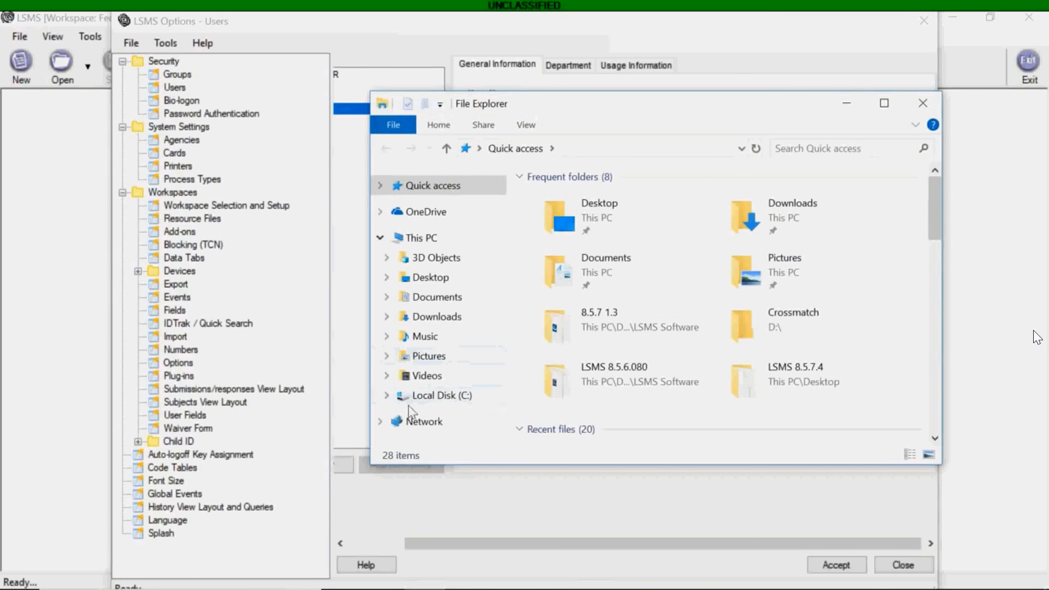
Browse to C:\Users, select the user's profile folder, then move Explorer aside and minimize it.
left_click(389, 396)
scroll(415, 377, "down", 2)
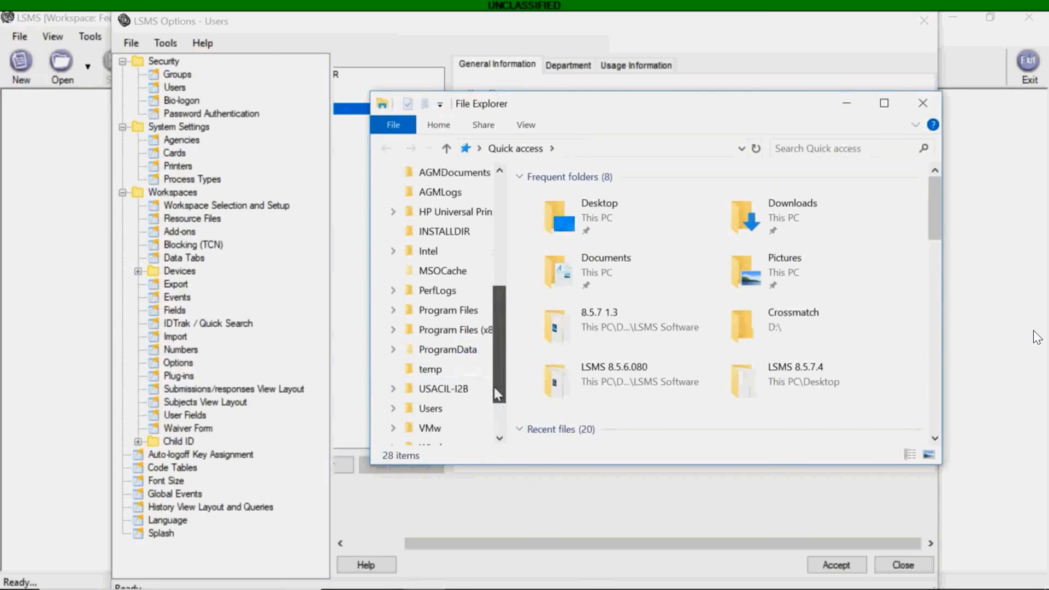
left_click(431, 350)
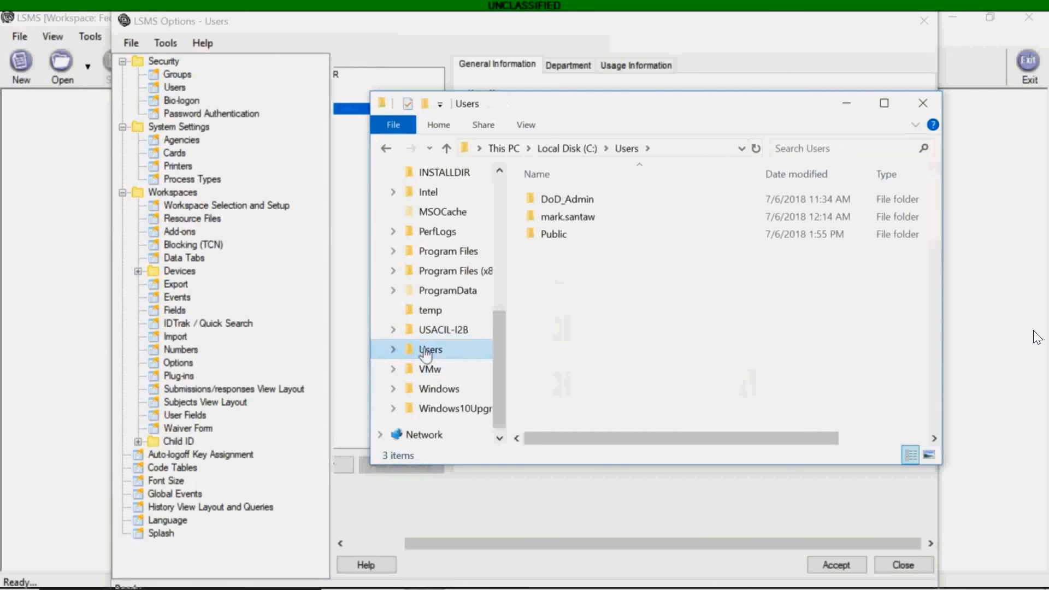
left_click(574, 221)
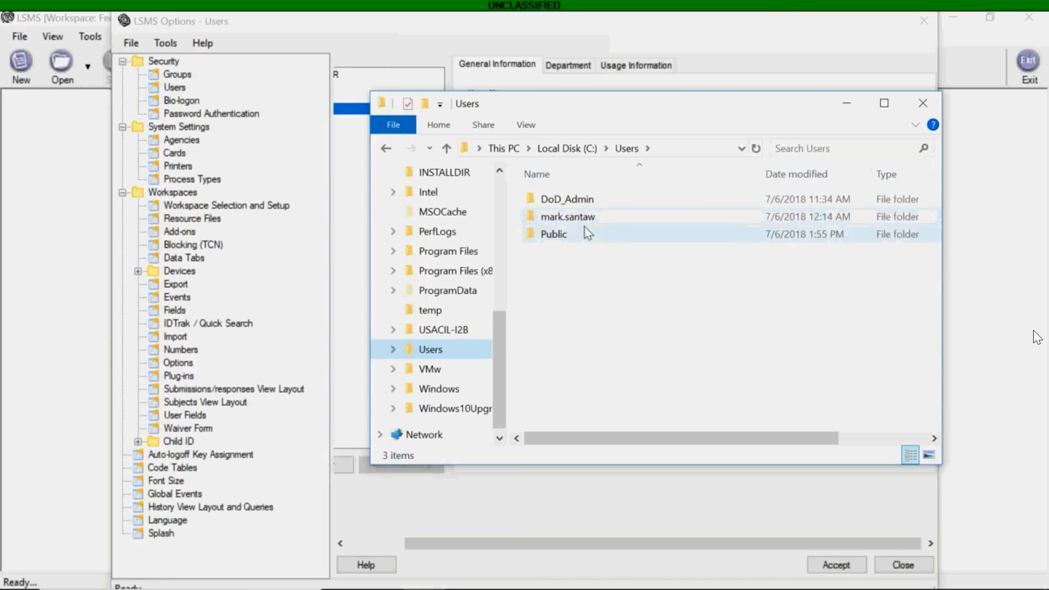
left_click_drag(642, 103, 614, 198)
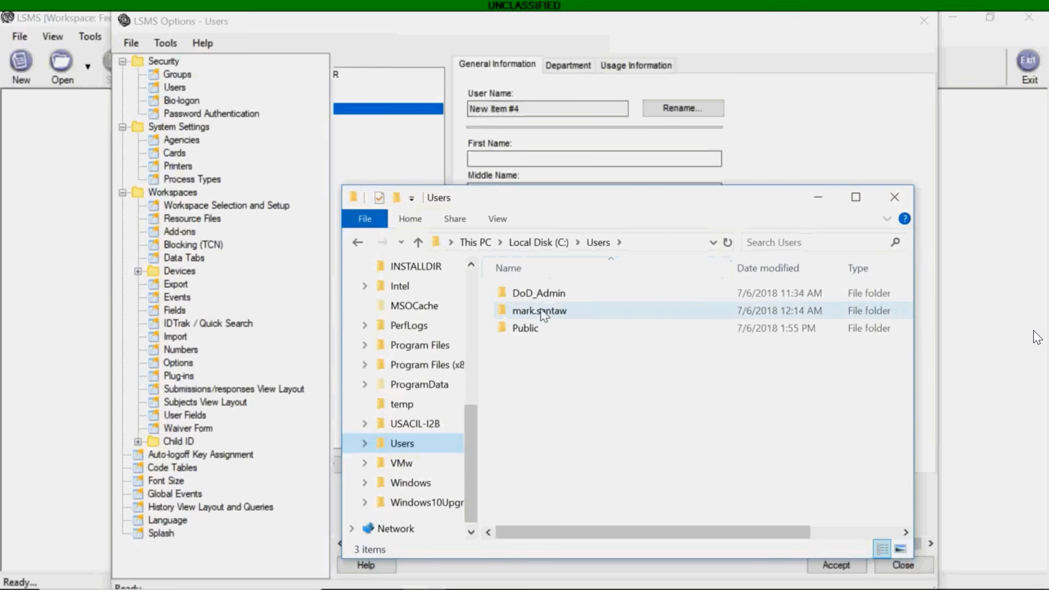
left_click(819, 199)
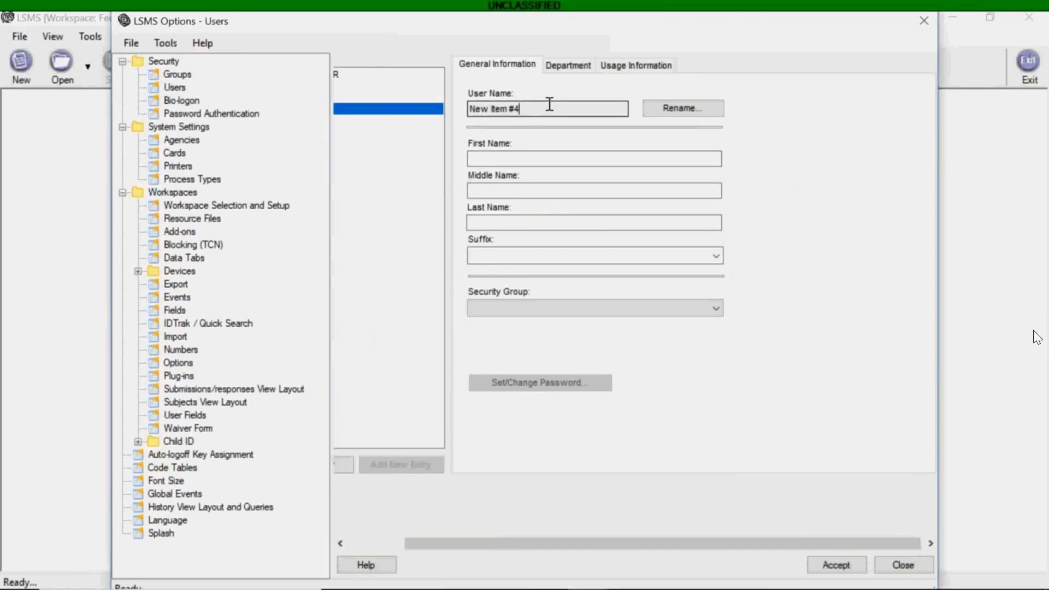
Rename the new user entry to the user's account name.
left_click(679, 111)
left_click(538, 352)
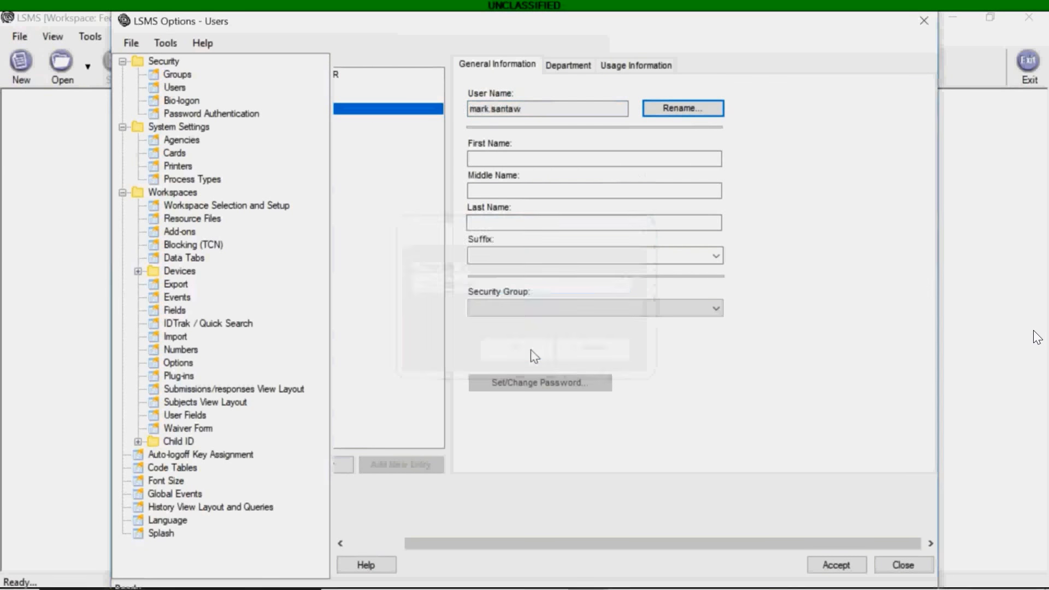
Enter the user's first and last names and assign the Administrators security group.
left_click(526, 157)
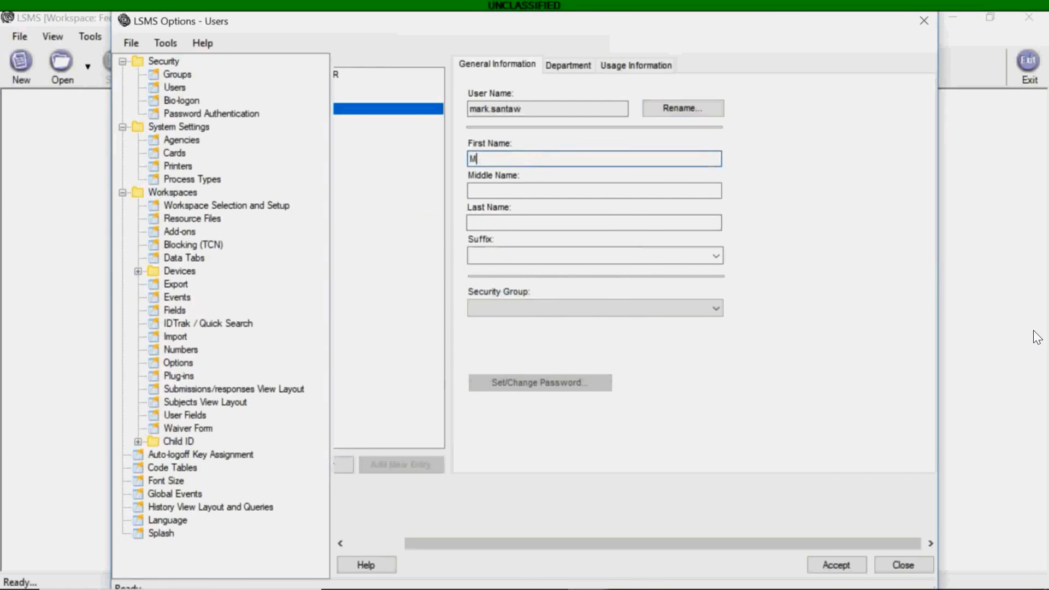
left_click(509, 222)
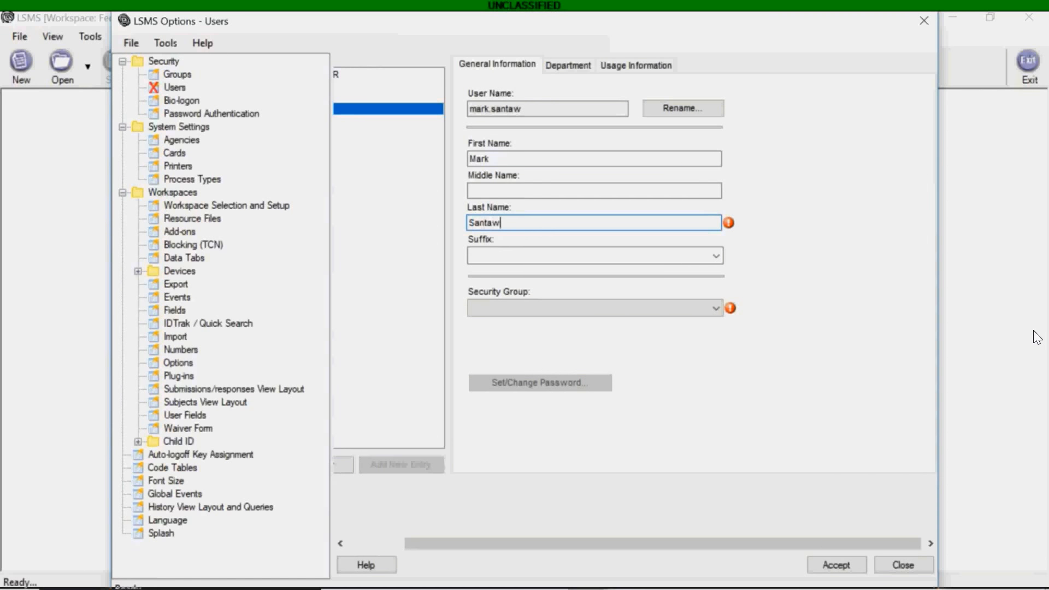
left_click(717, 310)
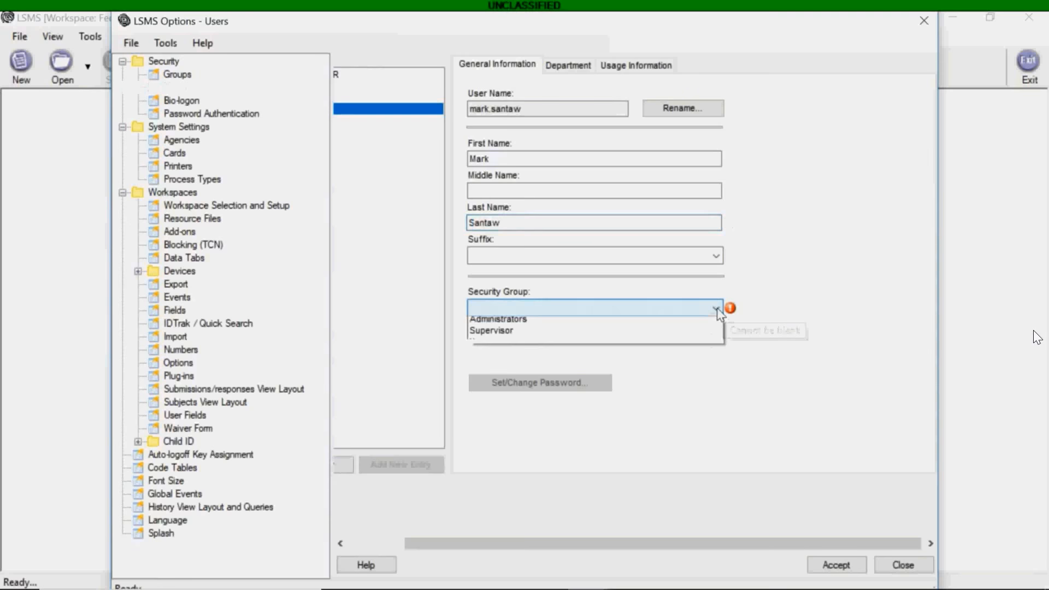
left_click(645, 335)
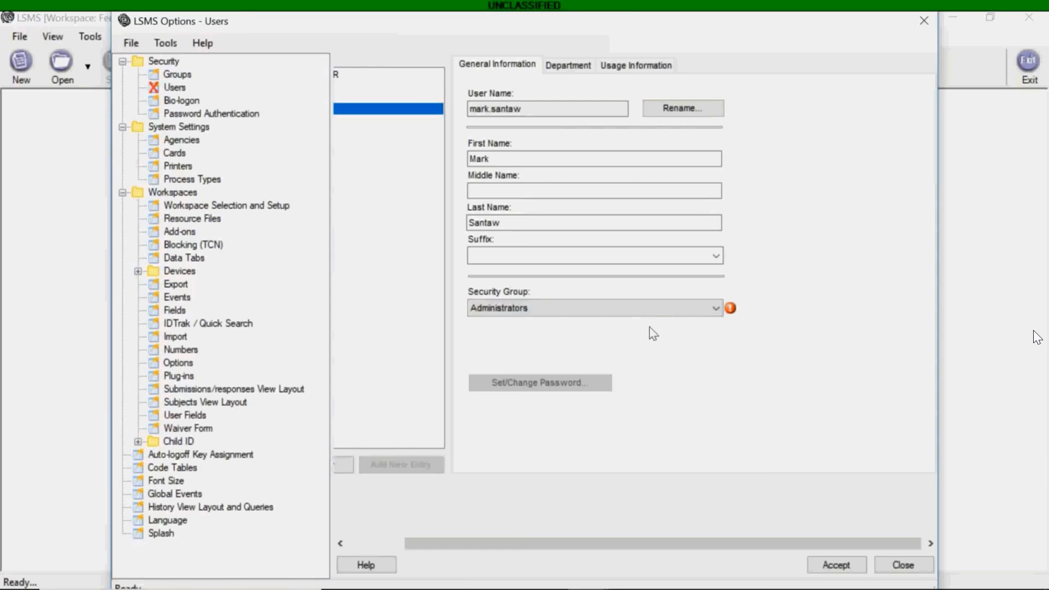
Accept the new account, check it in the Users list, and close the options window.
left_click(835, 566)
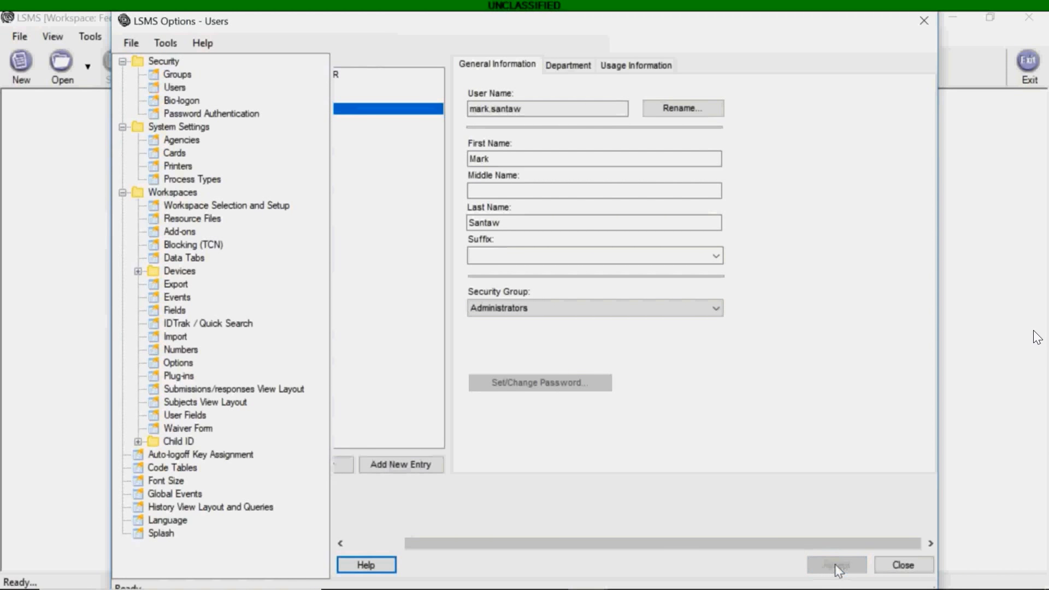
left_click_drag(754, 23, 793, 22)
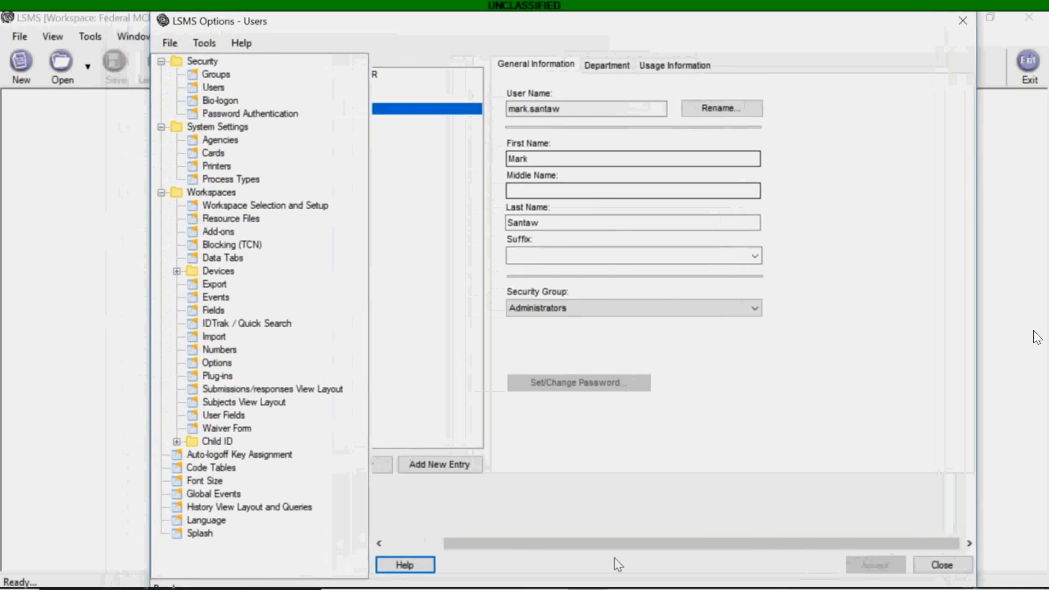
left_click_drag(615, 544, 531, 544)
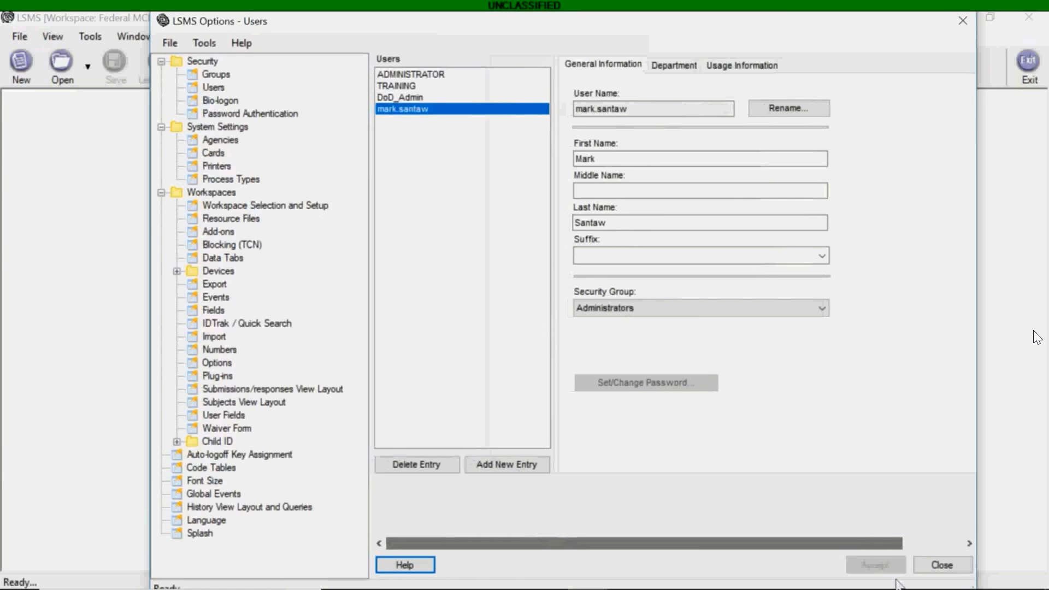
left_click(941, 565)
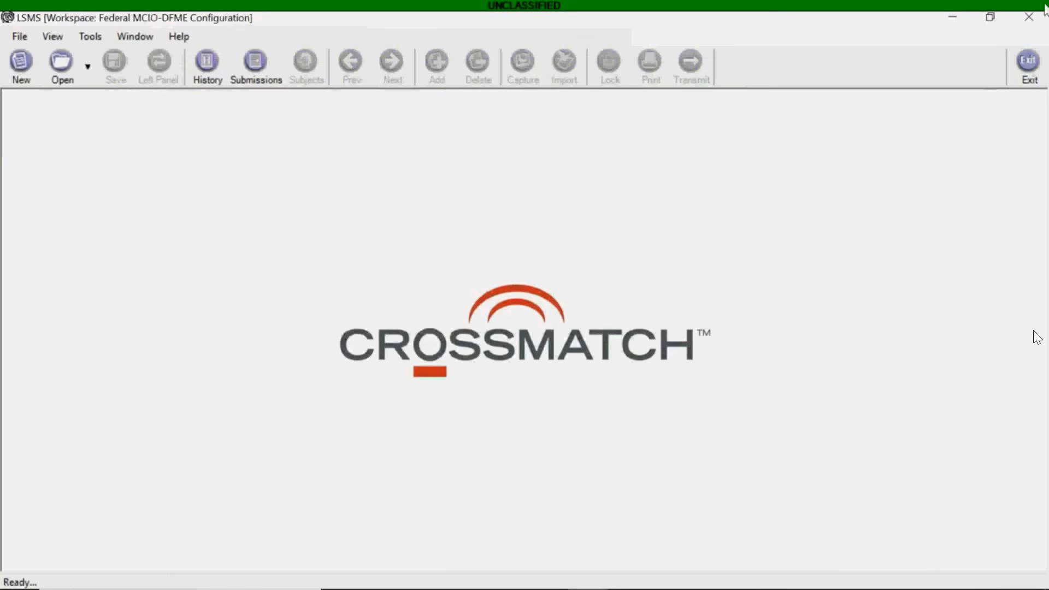
Exit LSMS using the main window's Close button.
left_click(1030, 21)
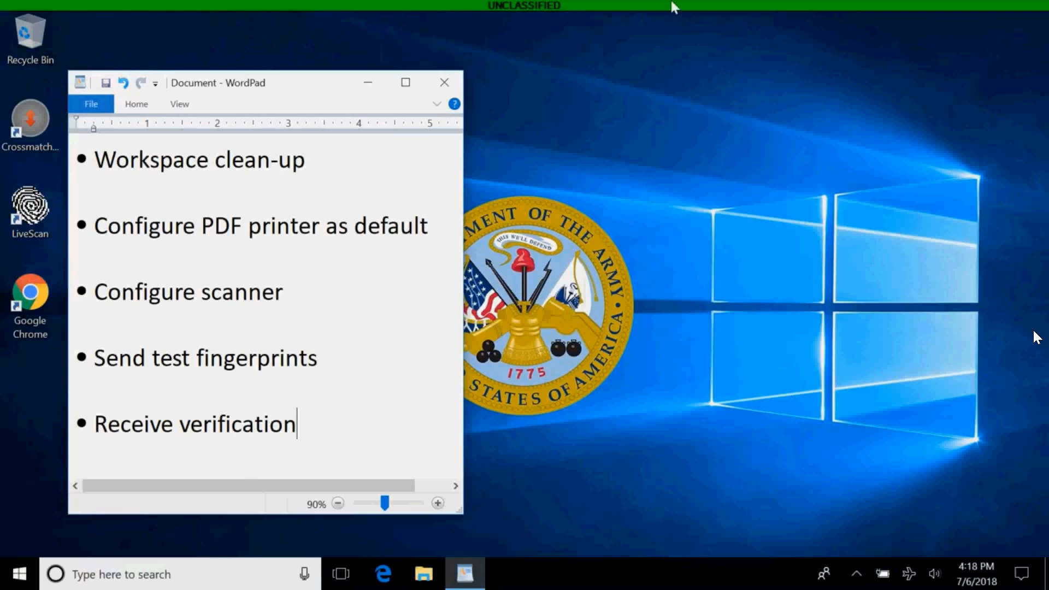
Minimize the WordPad checklist to uncover the desktop shortcuts.
left_click(370, 86)
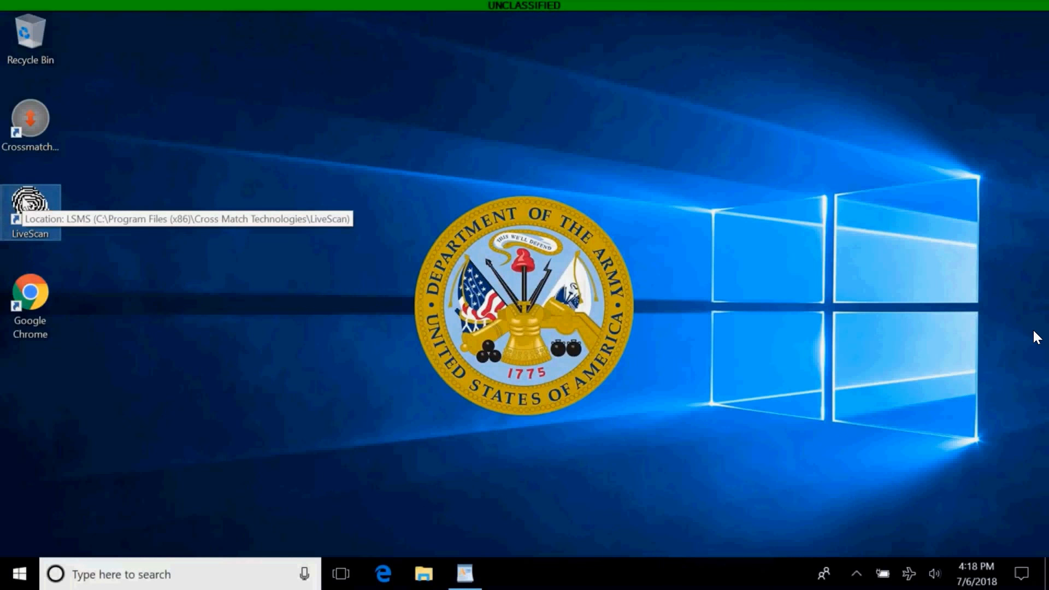
Launch LiveScan, tick 'Do not show this window again' on the license, and accept it.
double_click(31, 211)
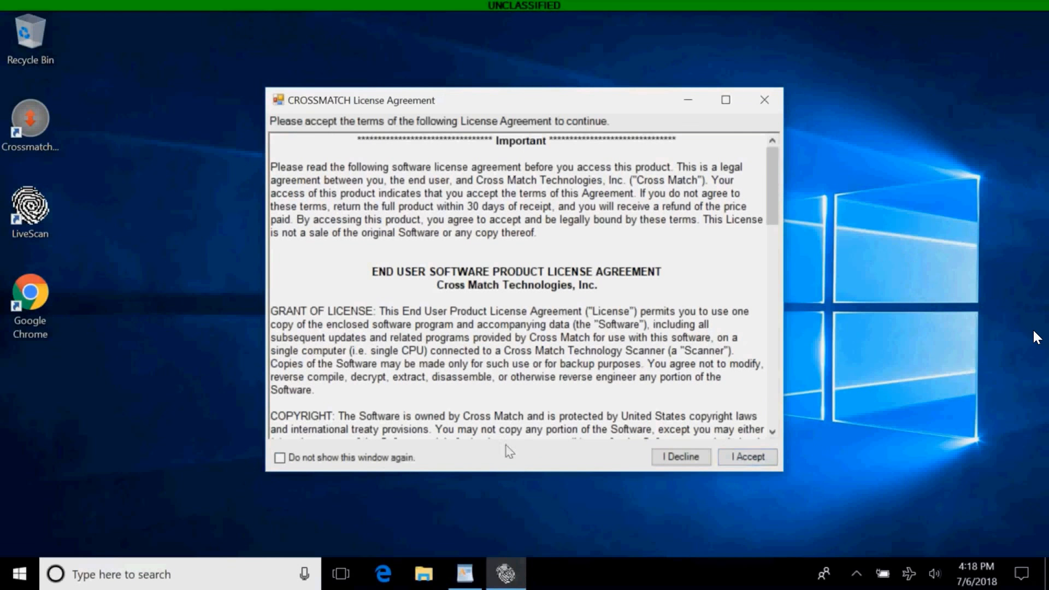
left_click_drag(775, 210, 777, 413)
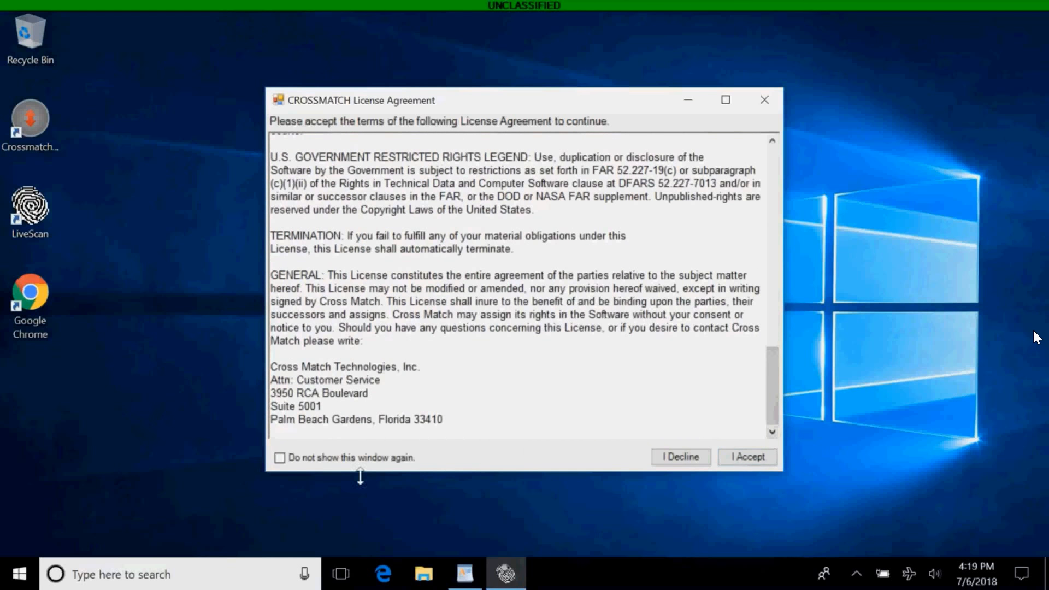
left_click(280, 458)
left_click(735, 459)
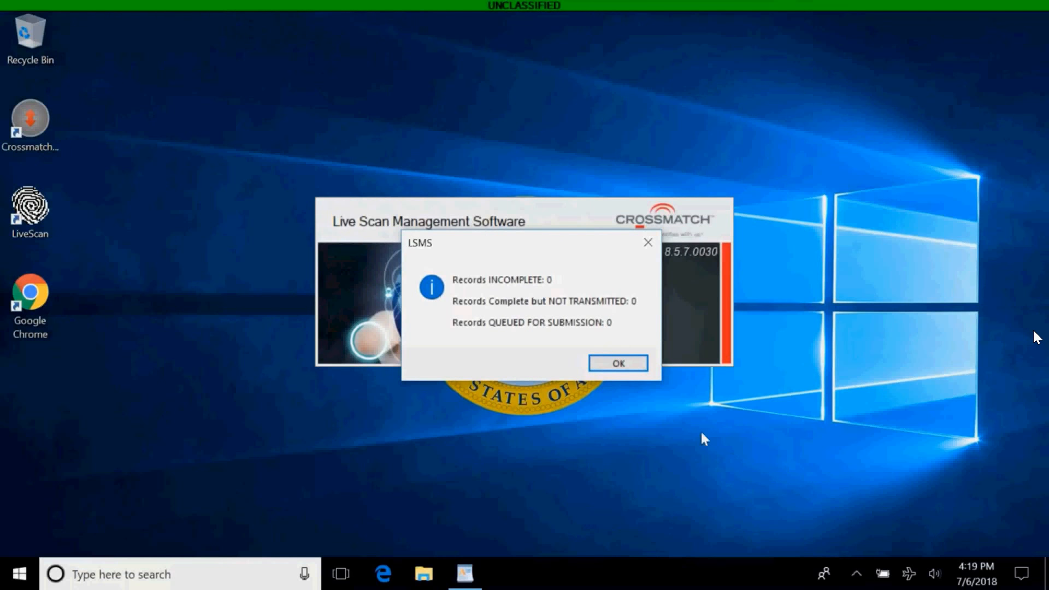
Dismiss the records status summary and choose File > Select Workspace.
left_click(620, 364)
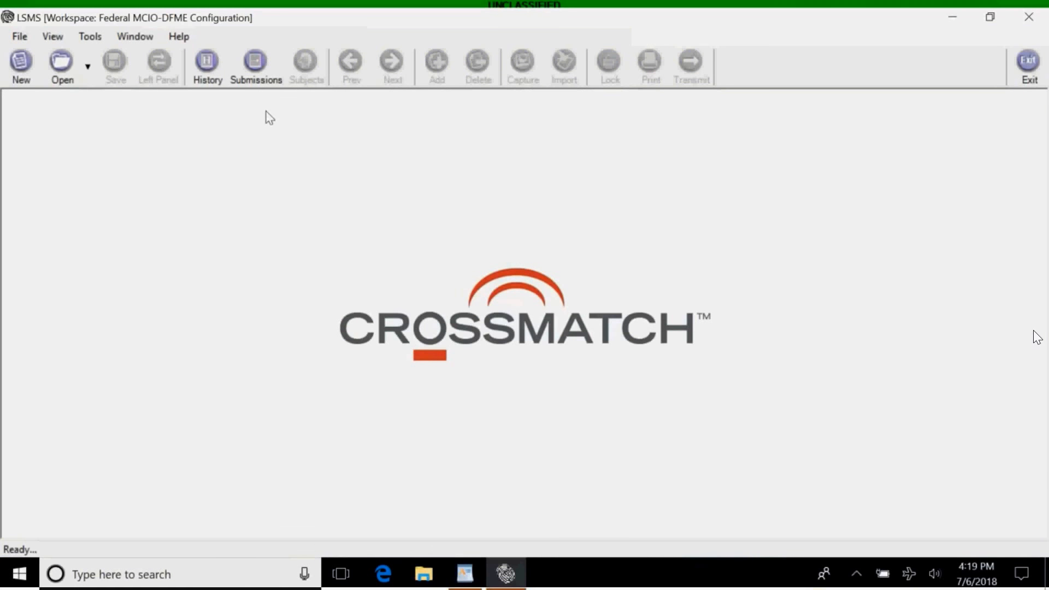
left_click(17, 40)
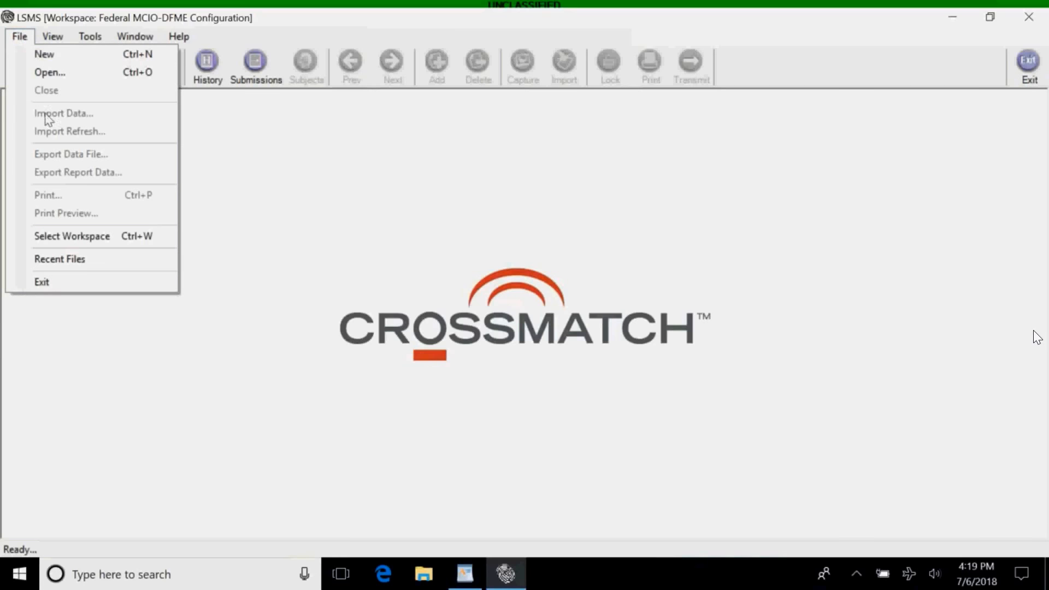
left_click(66, 236)
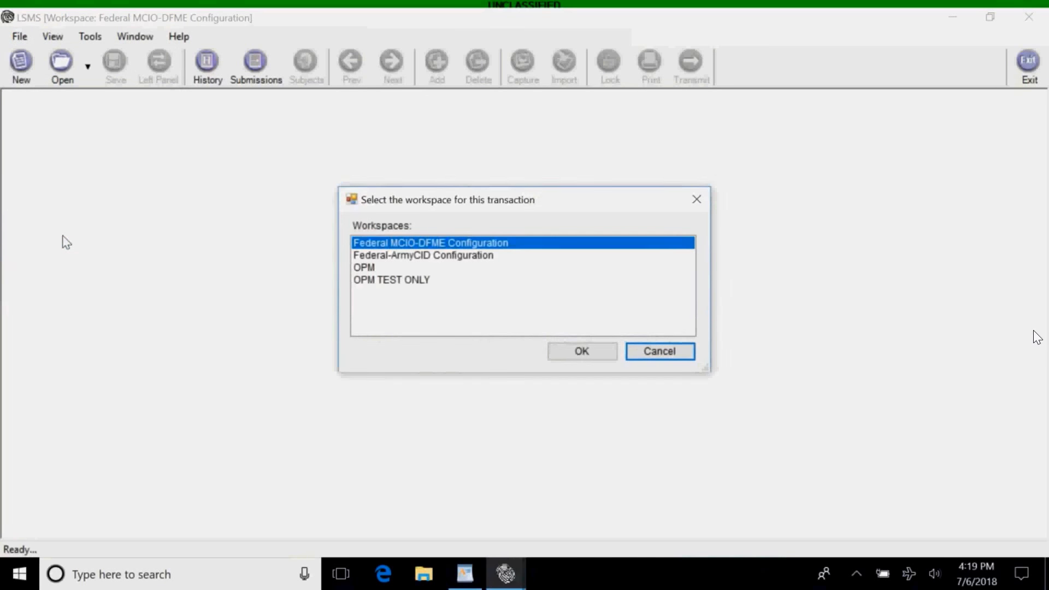
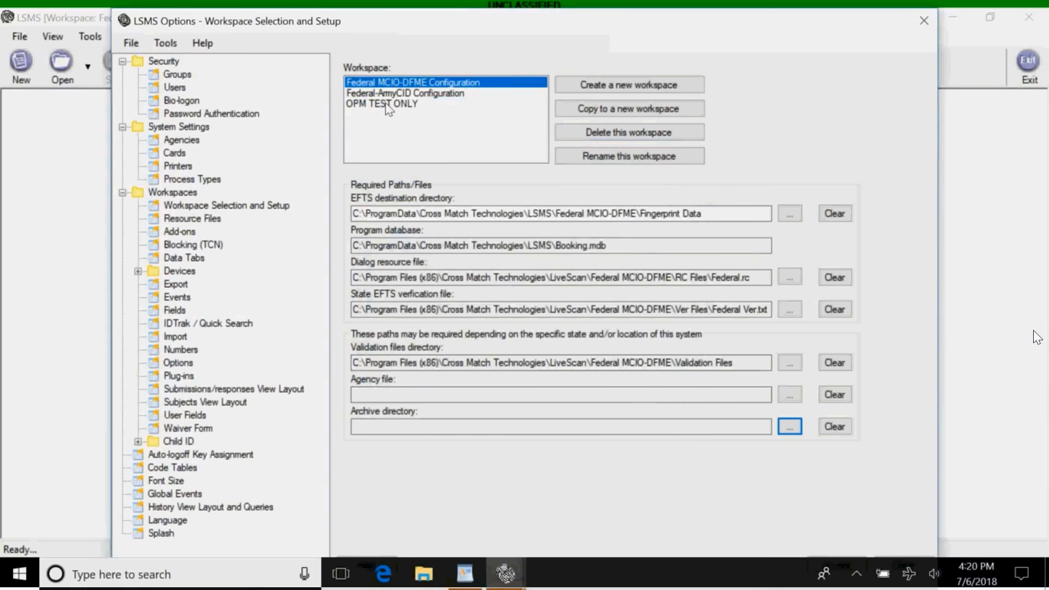
Request deletion of the OPM TEST ONLY workspace in Workspace Selection and Setup.
left_click(592, 134)
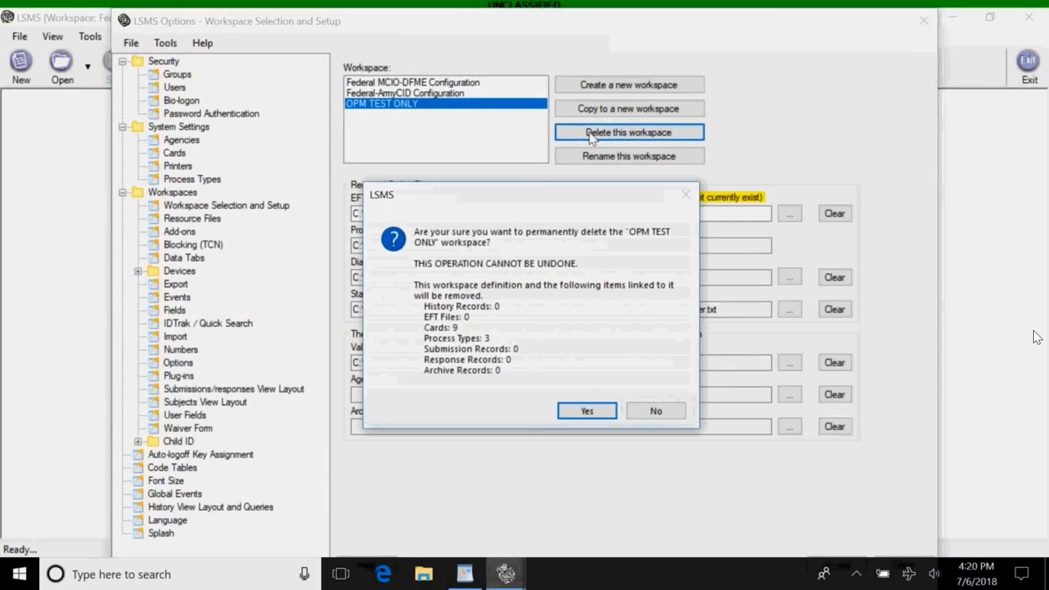
Confirm permanently deleting the OPM TEST ONLY workspace and close the LSMS Options window.
left_click(586, 413)
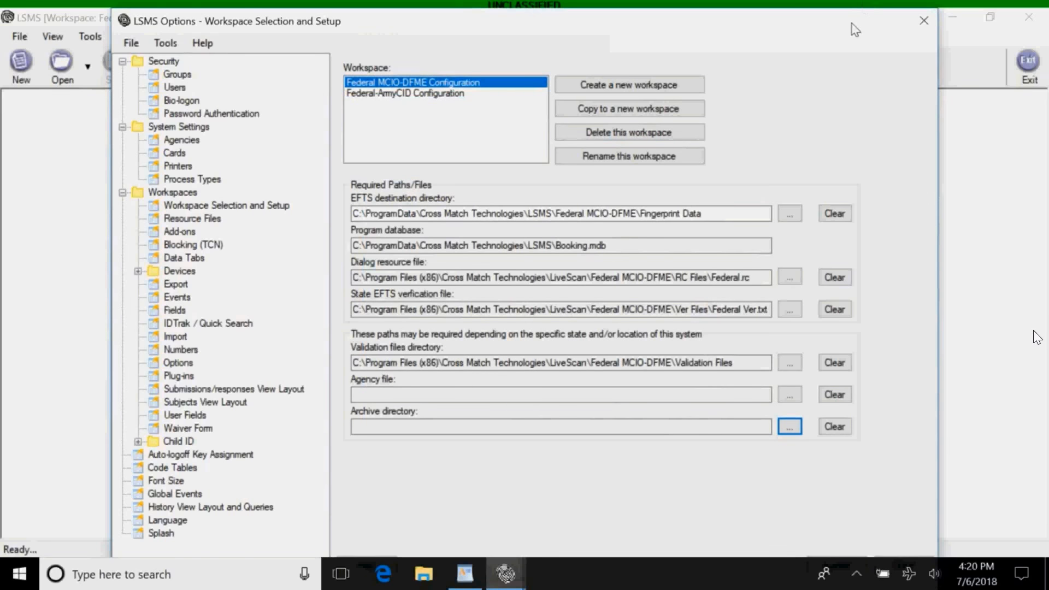
left_click_drag(851, 24, 850, 8)
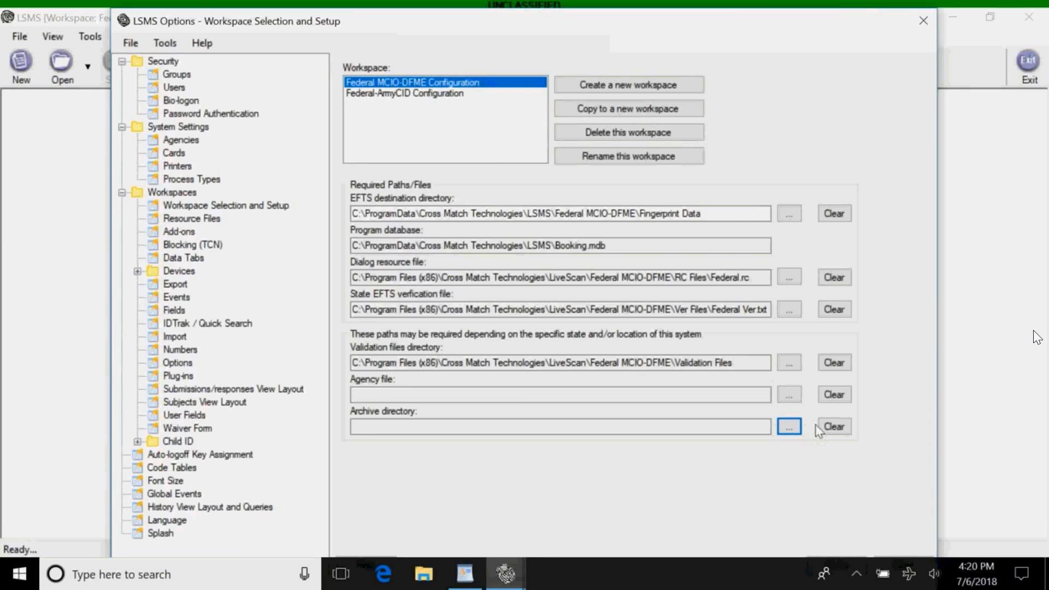
left_click(923, 22)
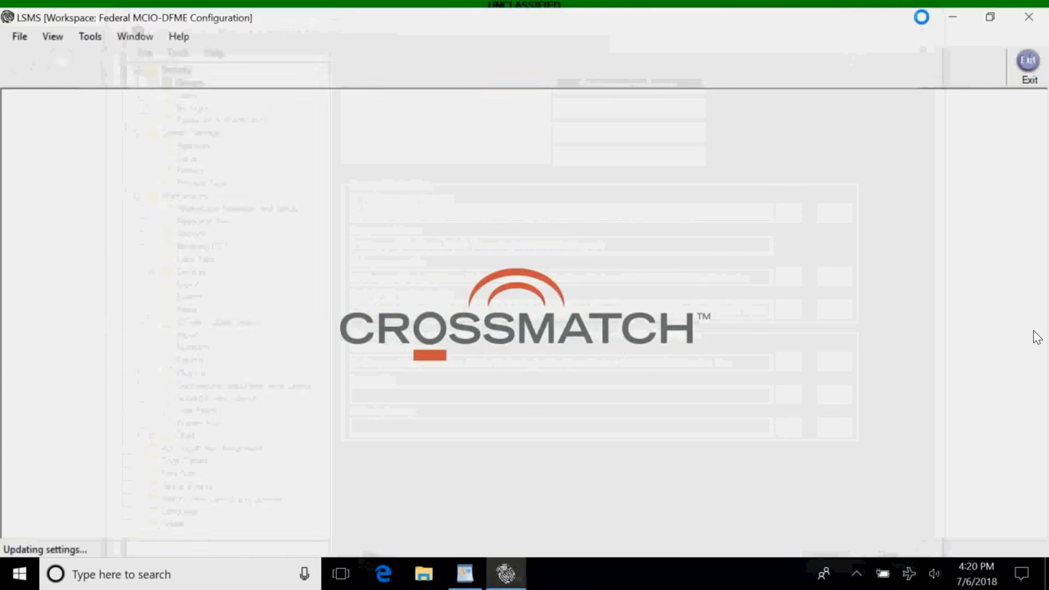
left_click(20, 36)
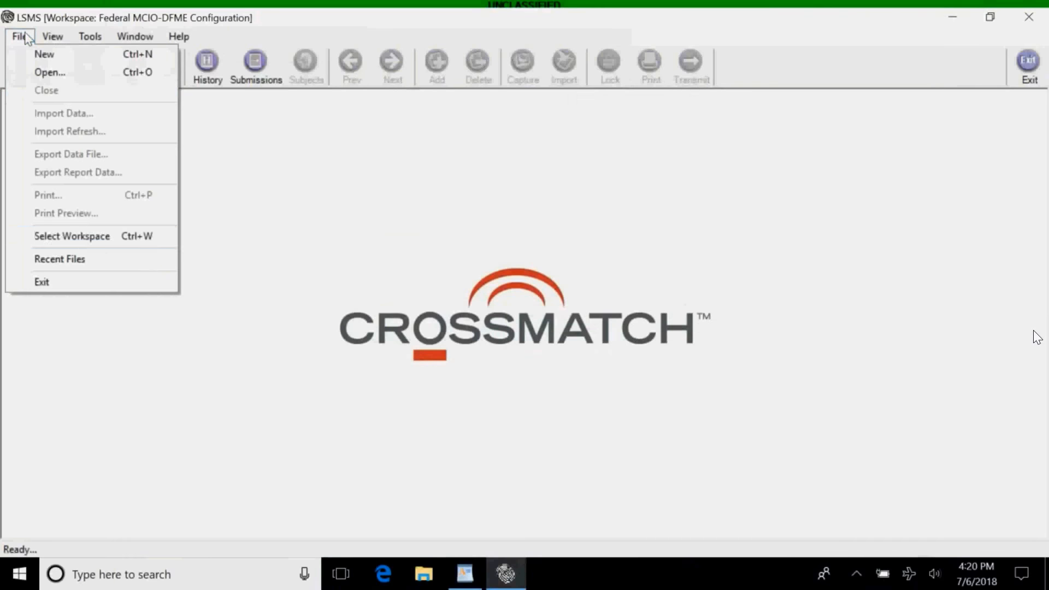
left_click(77, 238)
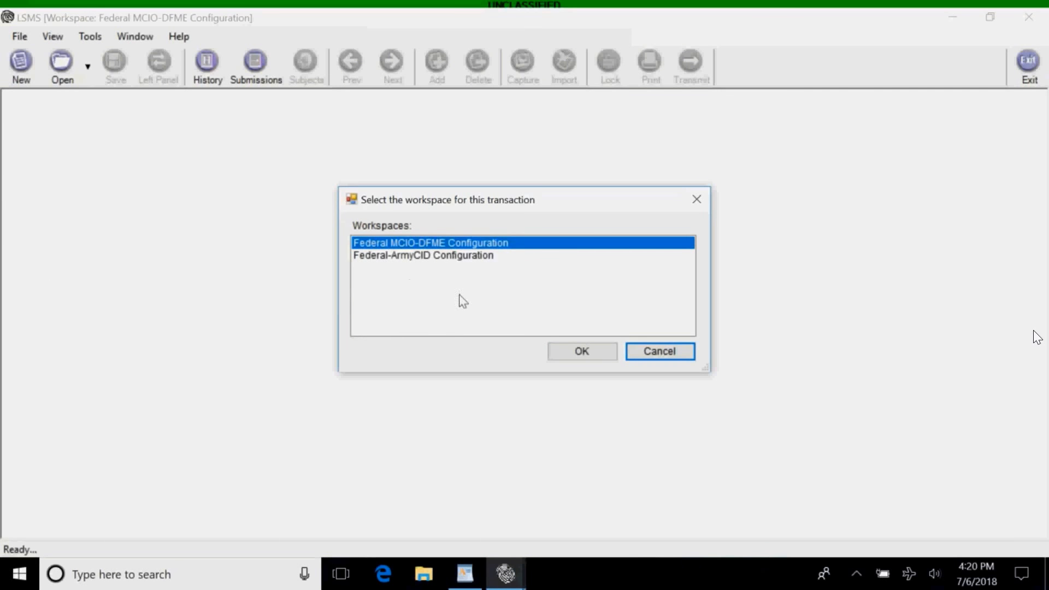
left_click(648, 358)
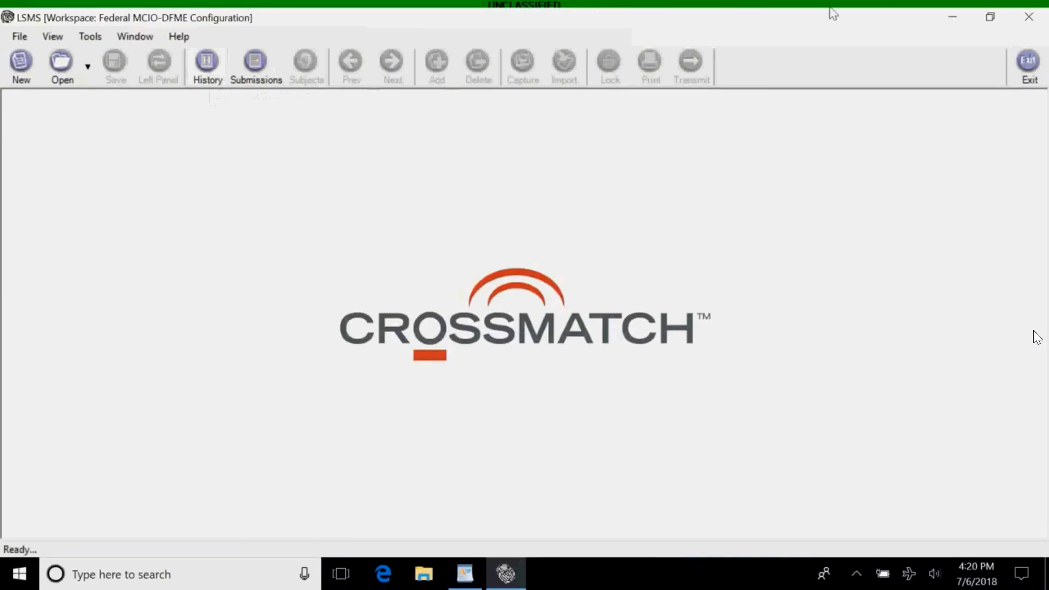
Restore the LSMS window to a smaller size centred on the desktop.
left_click(991, 18)
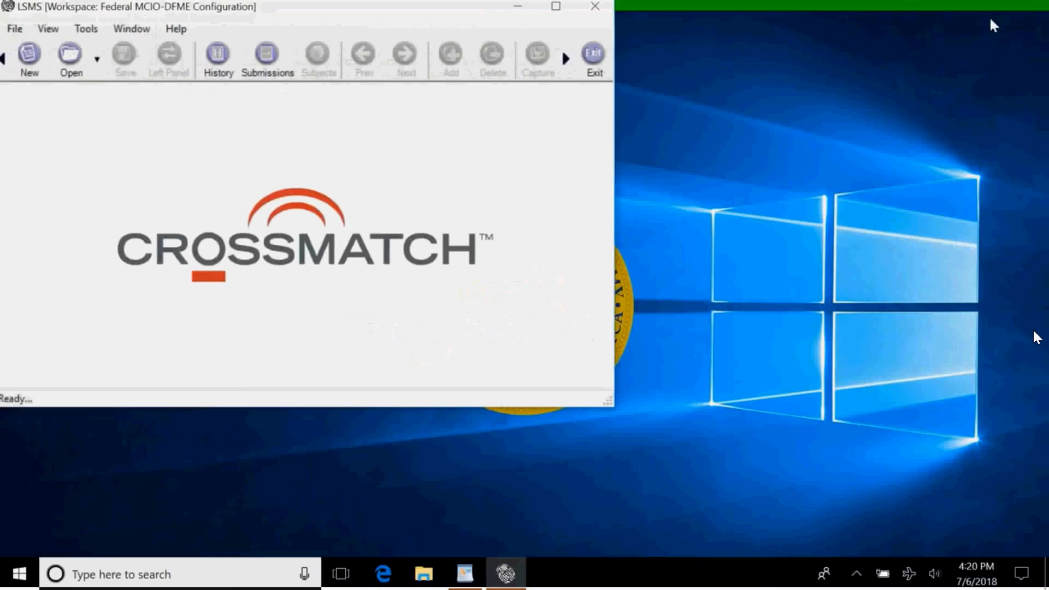
left_click_drag(483, 19, 644, 88)
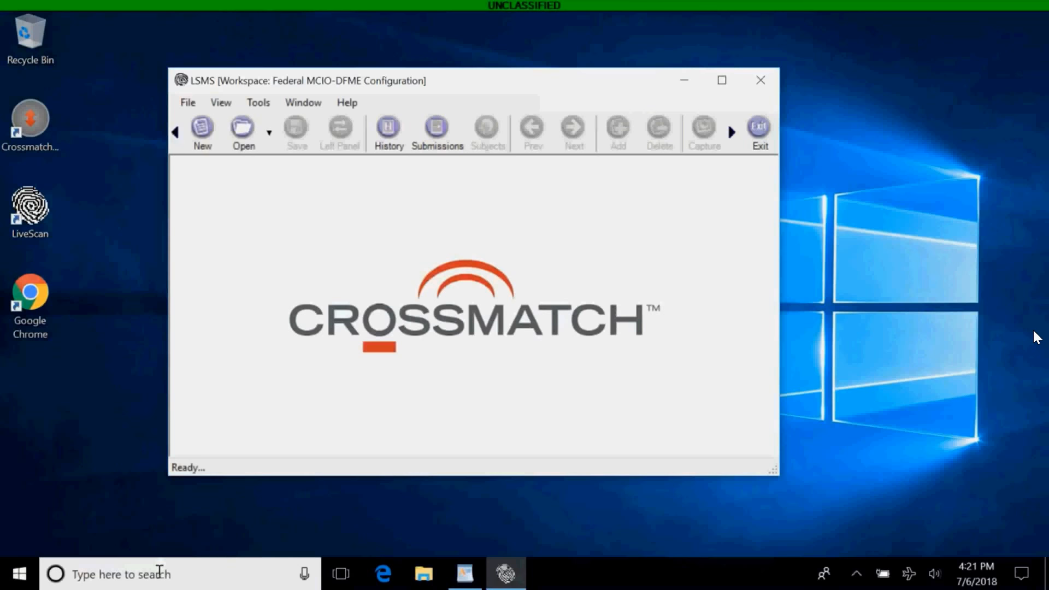
left_click(159, 570)
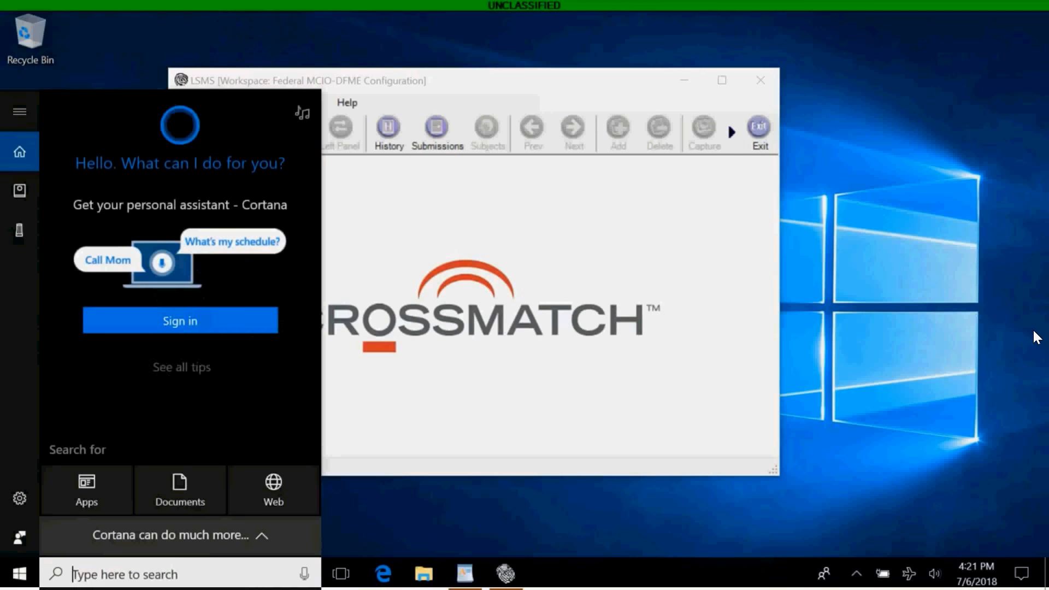
In Printers & scanners settings, turn off 'Let Windows manage my default printer'.
type("printer")
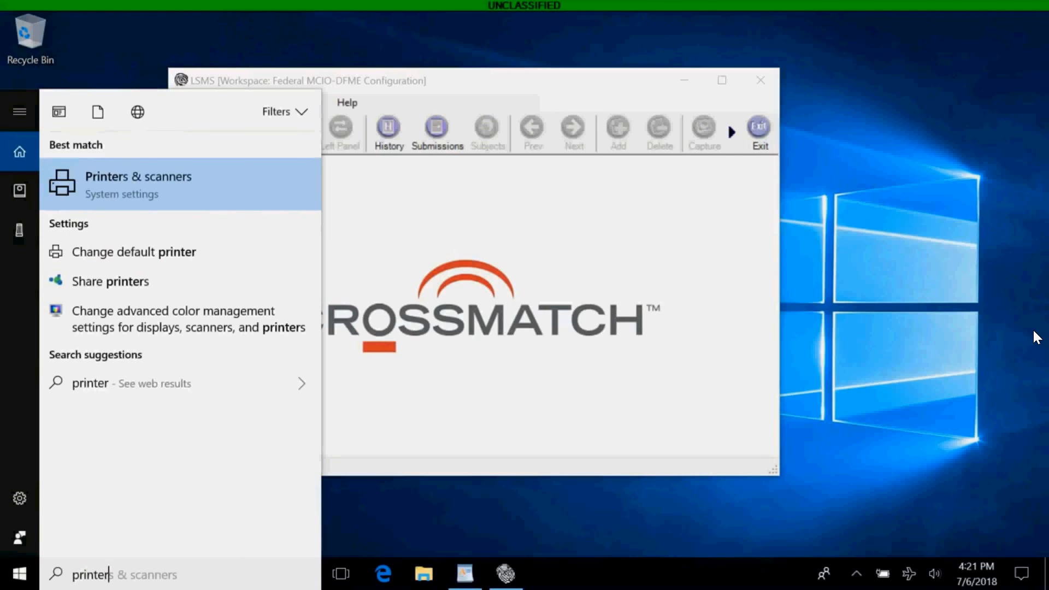
left_click(158, 185)
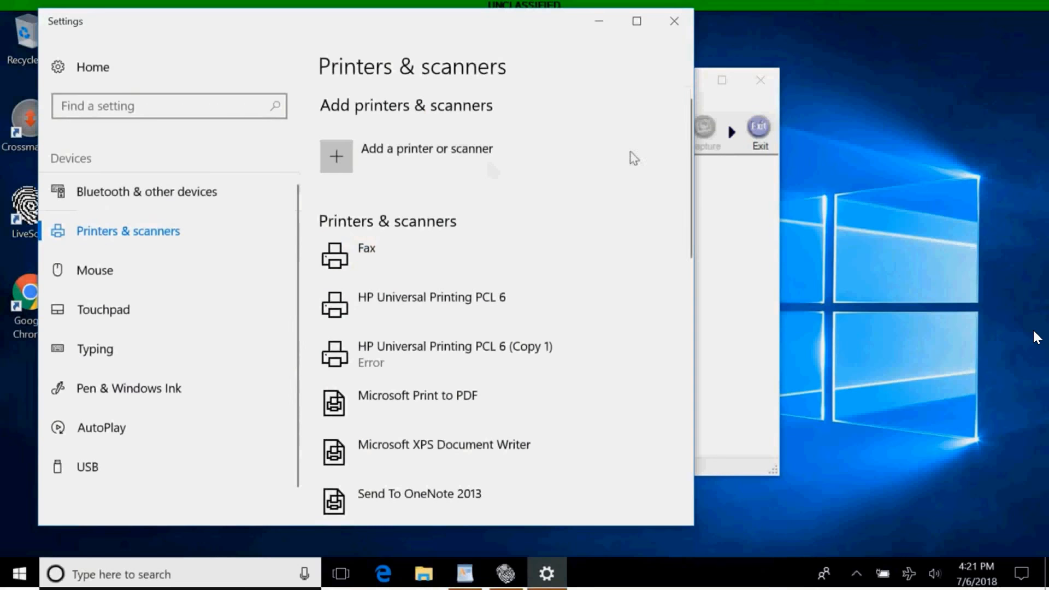
left_click_drag(681, 194, 670, 323)
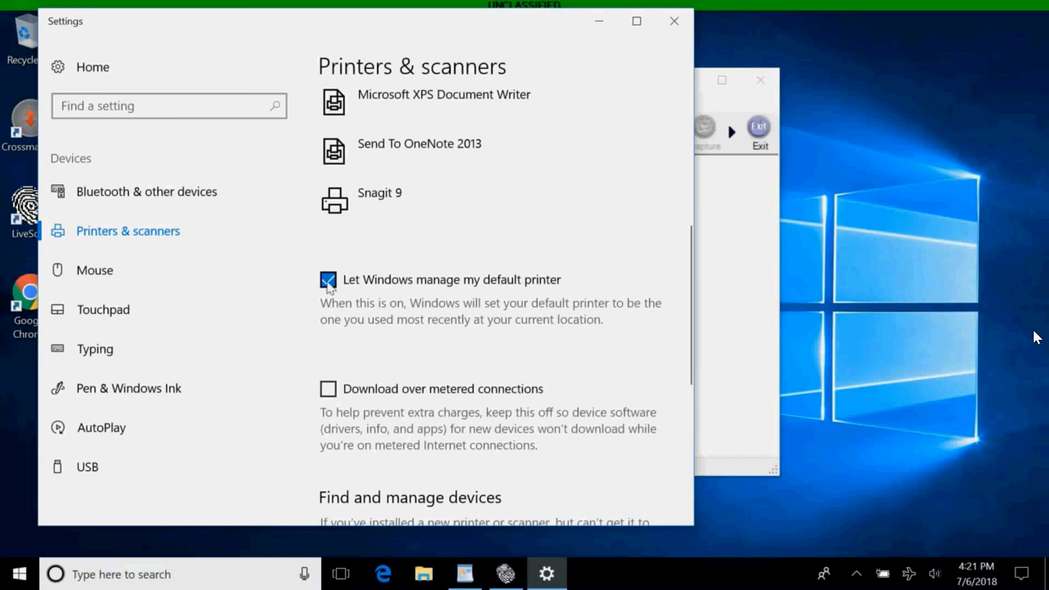
left_click(328, 282)
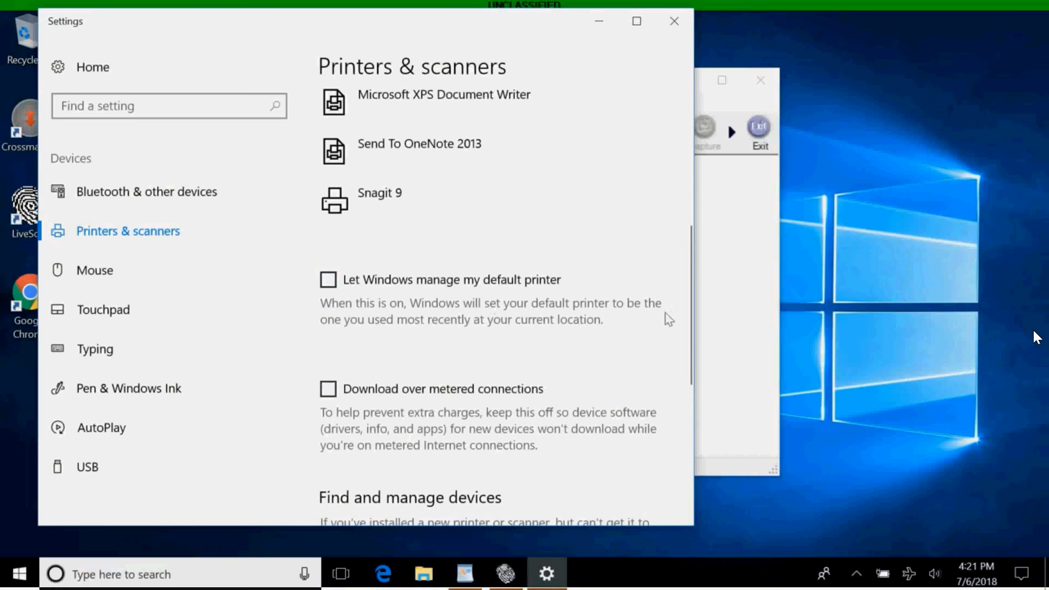
Make Microsoft Print to PDF the default printer, close Settings, and maximise LSMS.
left_click_drag(686, 329, 683, 233)
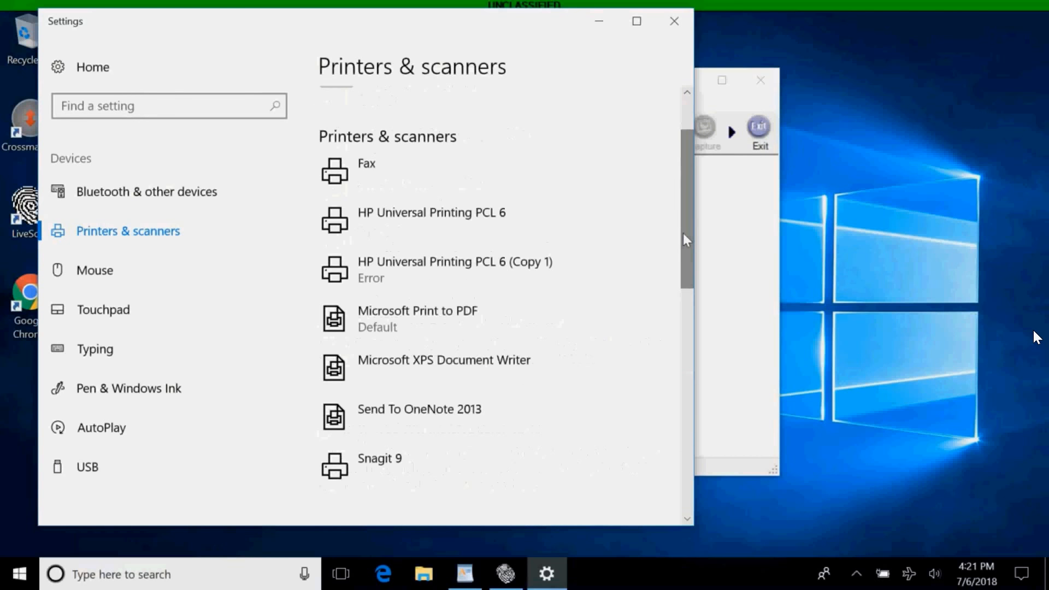
left_click(433, 318)
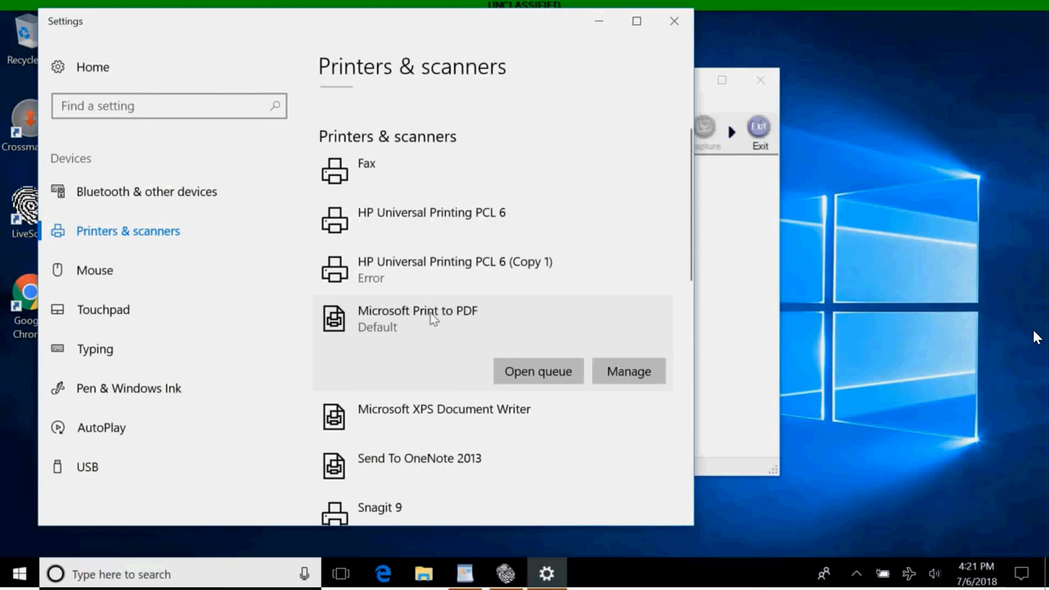
left_click(644, 379)
left_click(247, 183)
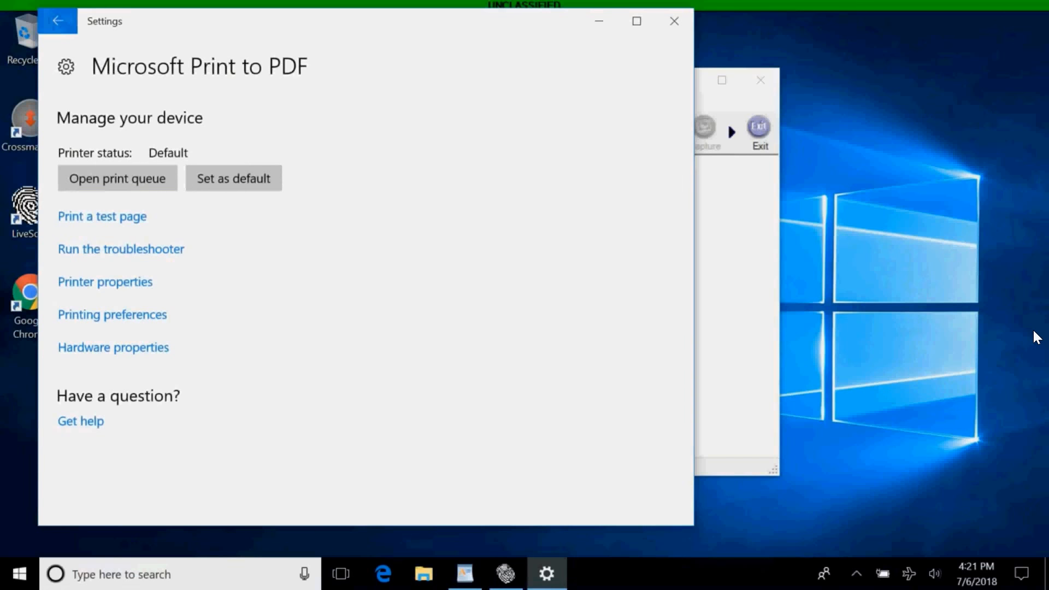
left_click(58, 21)
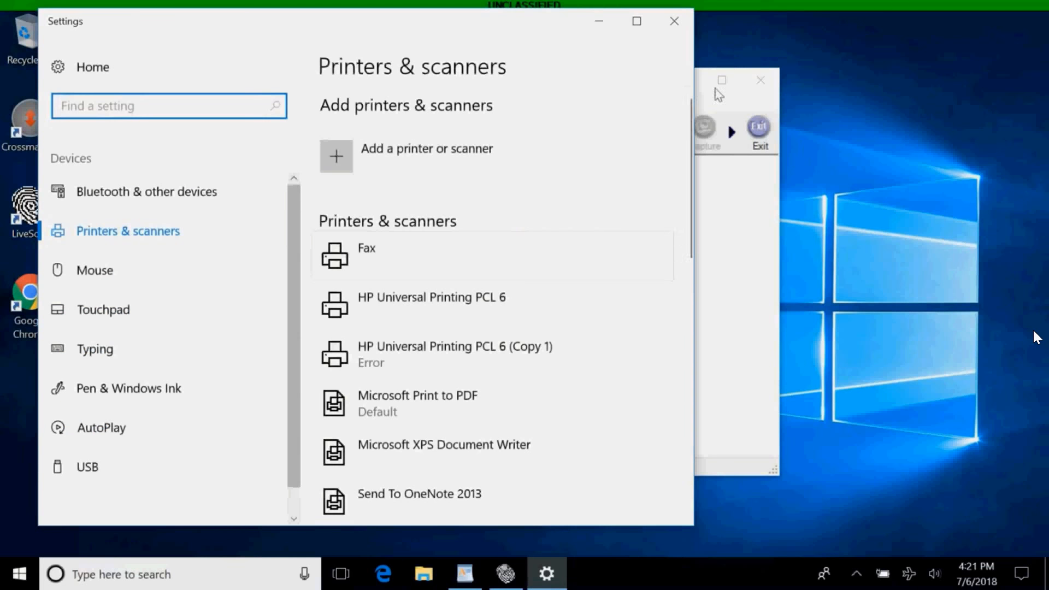
left_click(681, 22)
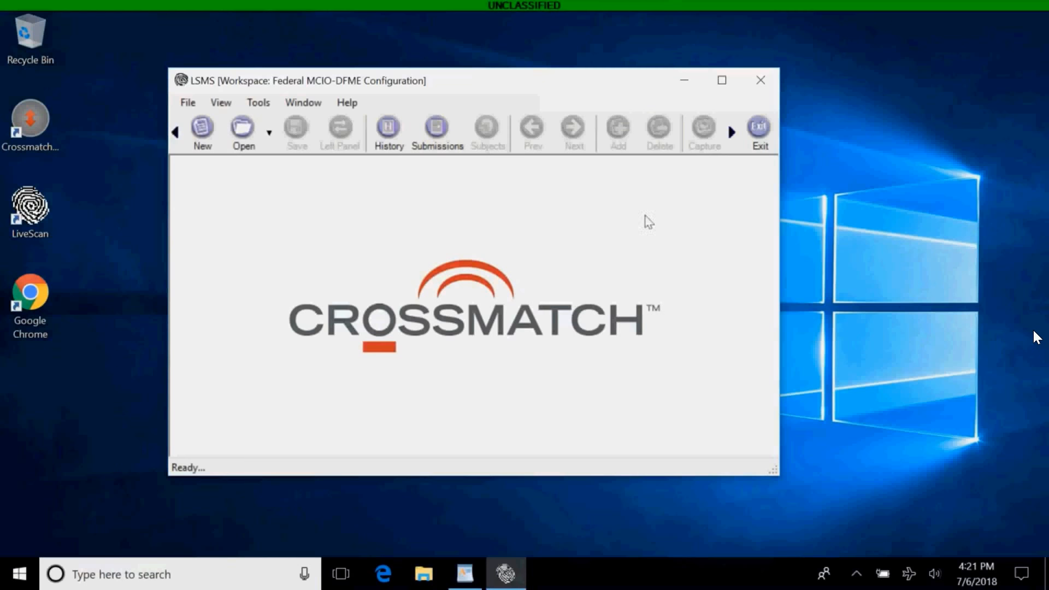
left_click(721, 79)
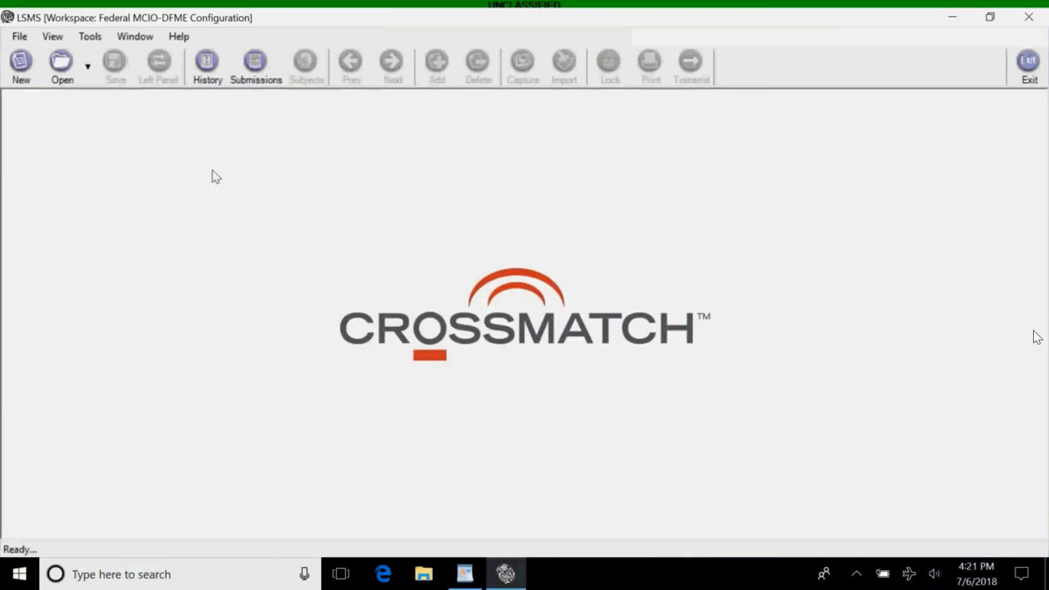
Open the Fingerprints (FAST Scanners) plug-in properties from Tools > Options > Plug-ins.
left_click(100, 40)
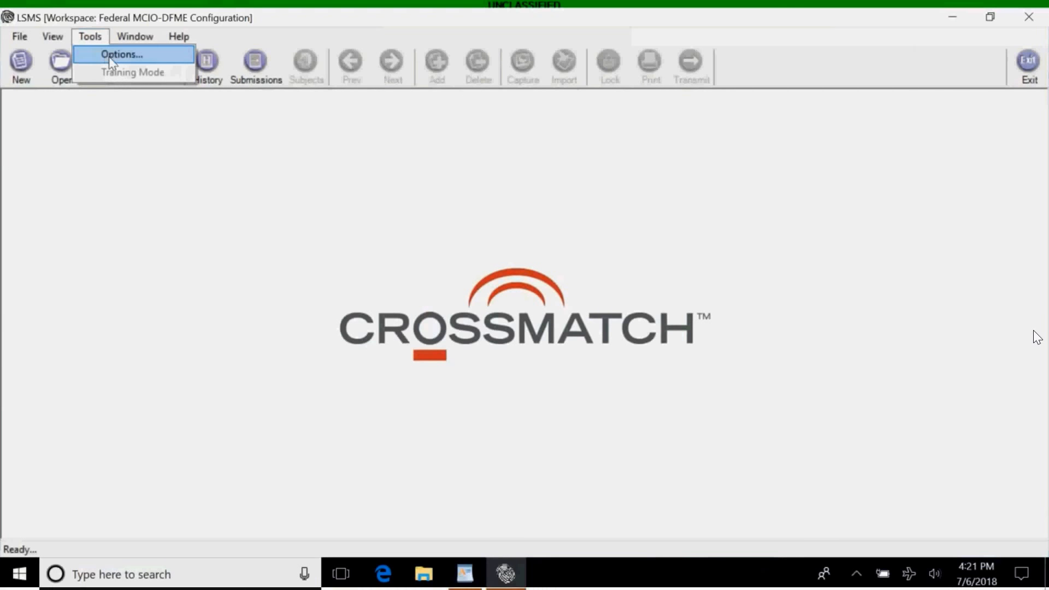
left_click(111, 55)
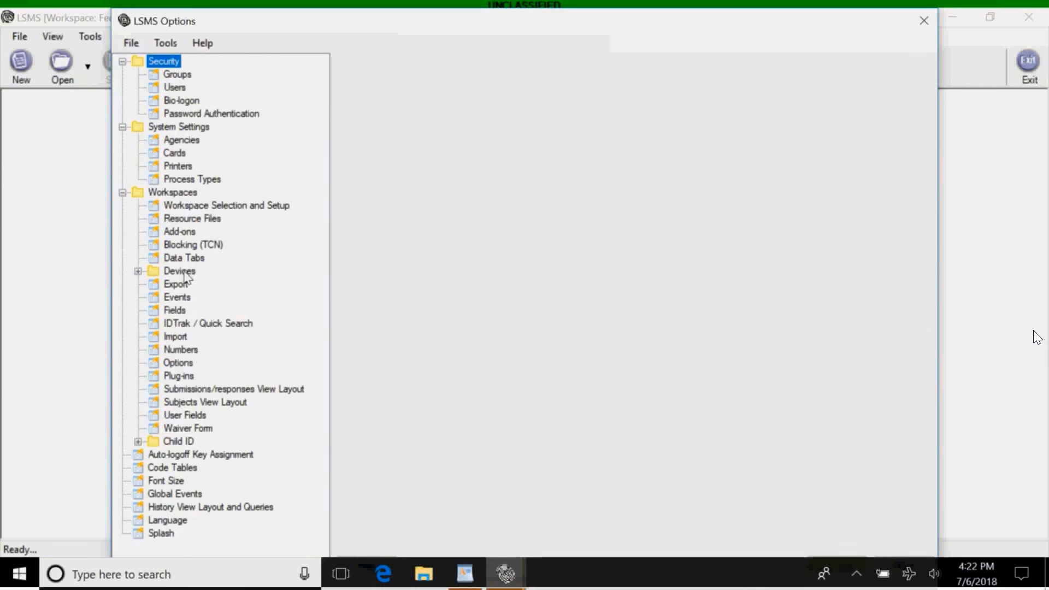
left_click(177, 377)
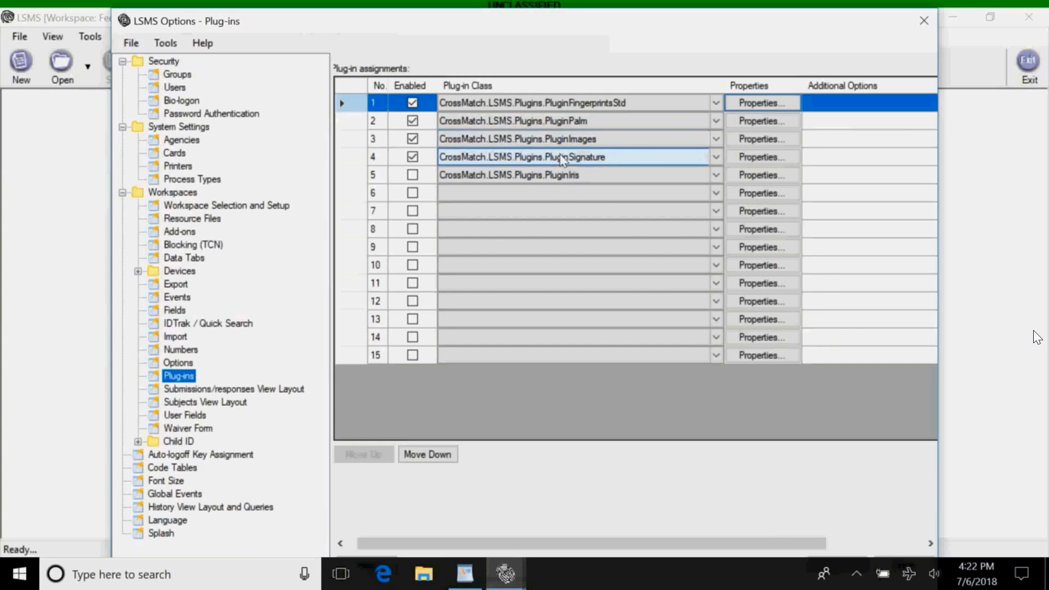
left_click(768, 104)
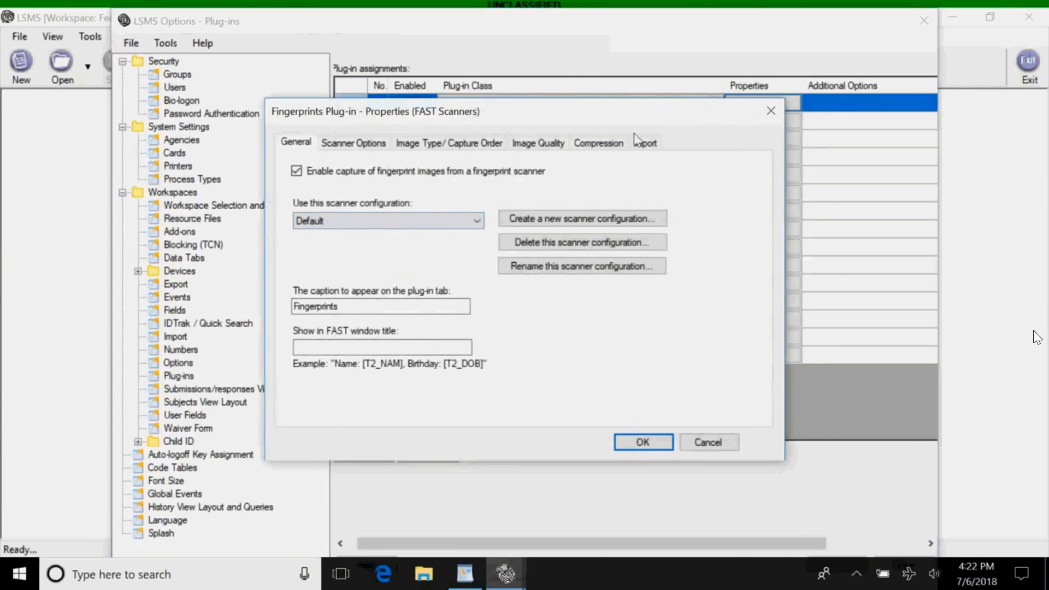
Check the connected L Scan 1000 scanner's information, then accept the fingerprints plug-in properties.
mouse_move(661, 122)
left_mouse_down()
mouse_move(655, 159)
mouse_move(664, 132)
left_mouse_up()
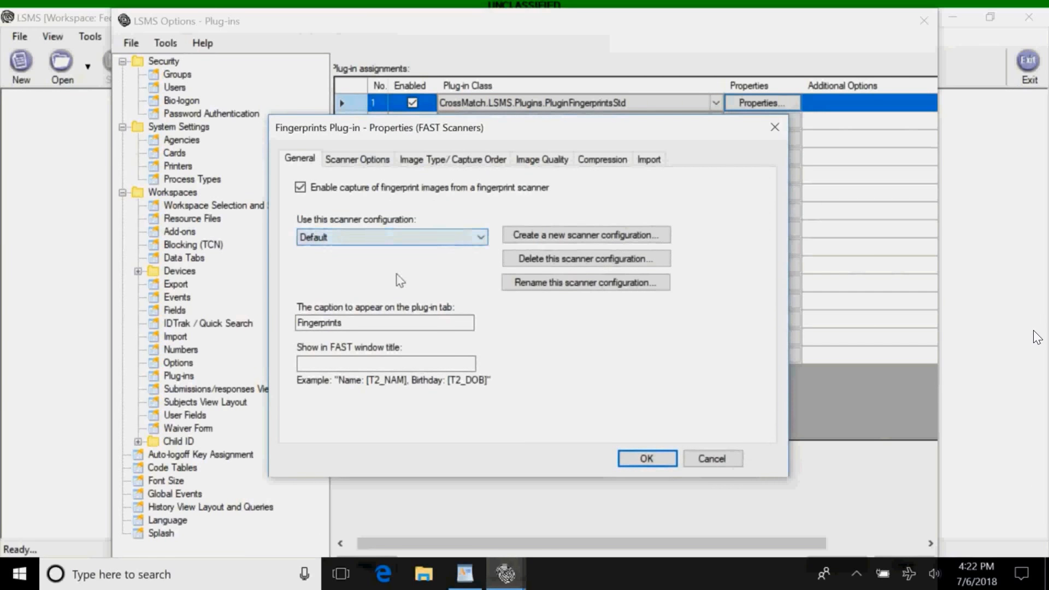
left_click(350, 161)
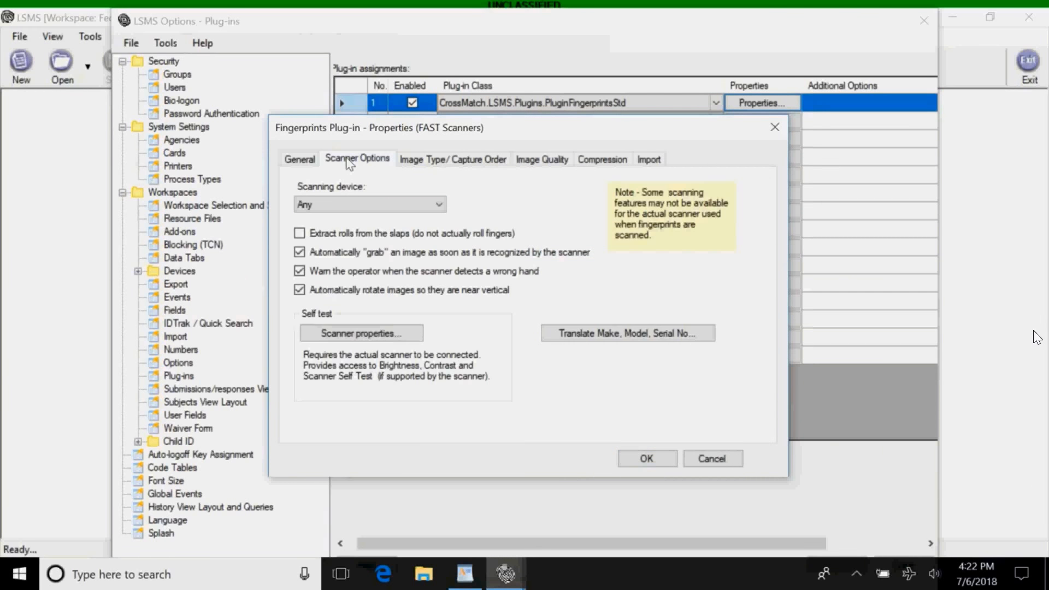
left_click(364, 338)
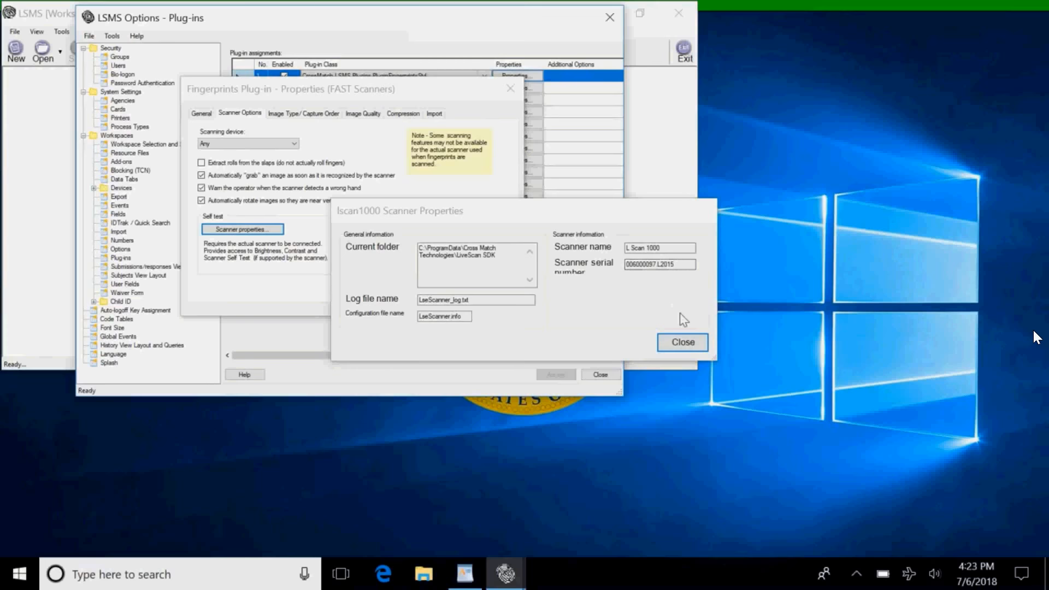
left_click(678, 345)
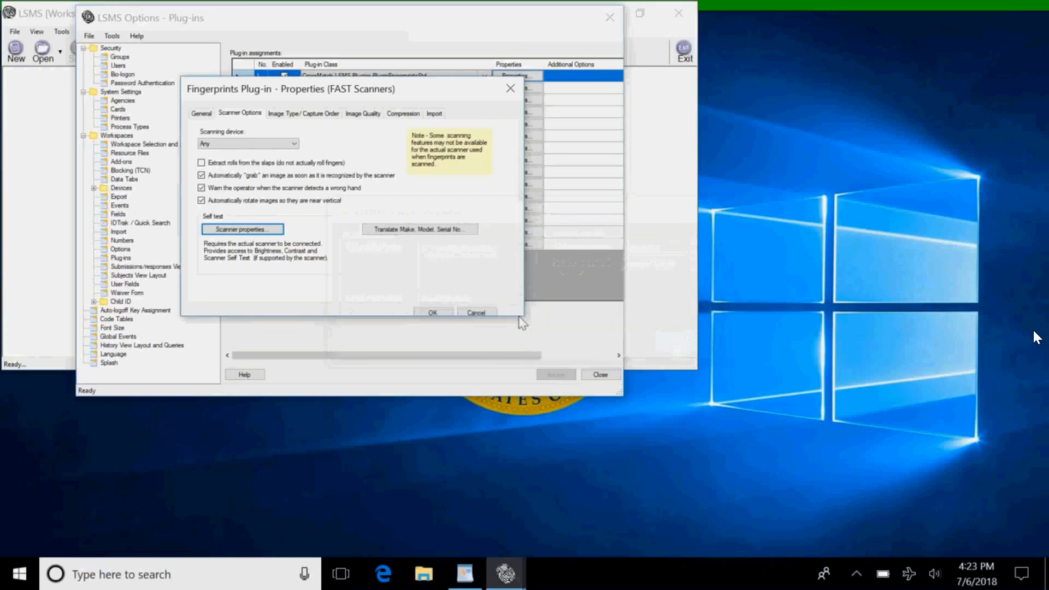
left_click(434, 314)
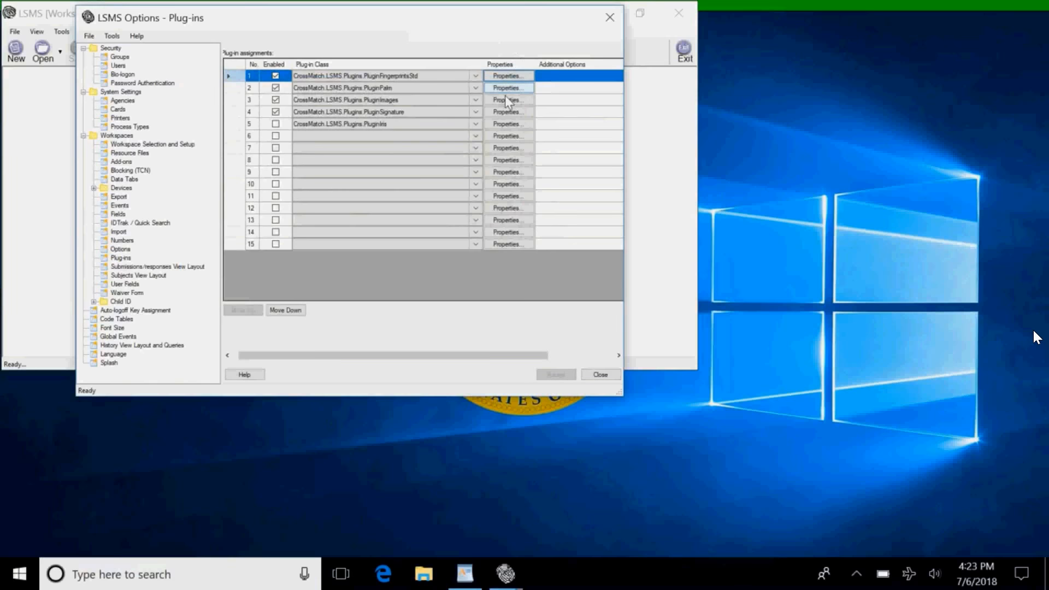
Set the palm plug-in to the lscan1000 scanner at 500 resolution, HalfPalm mode, and apply.
left_click(503, 86)
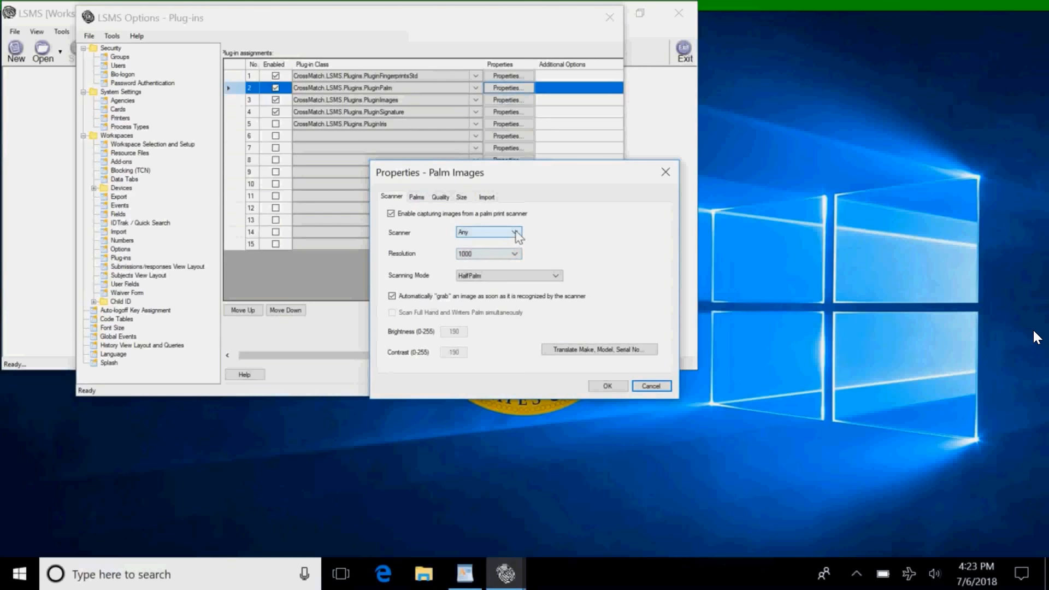
left_click(519, 238)
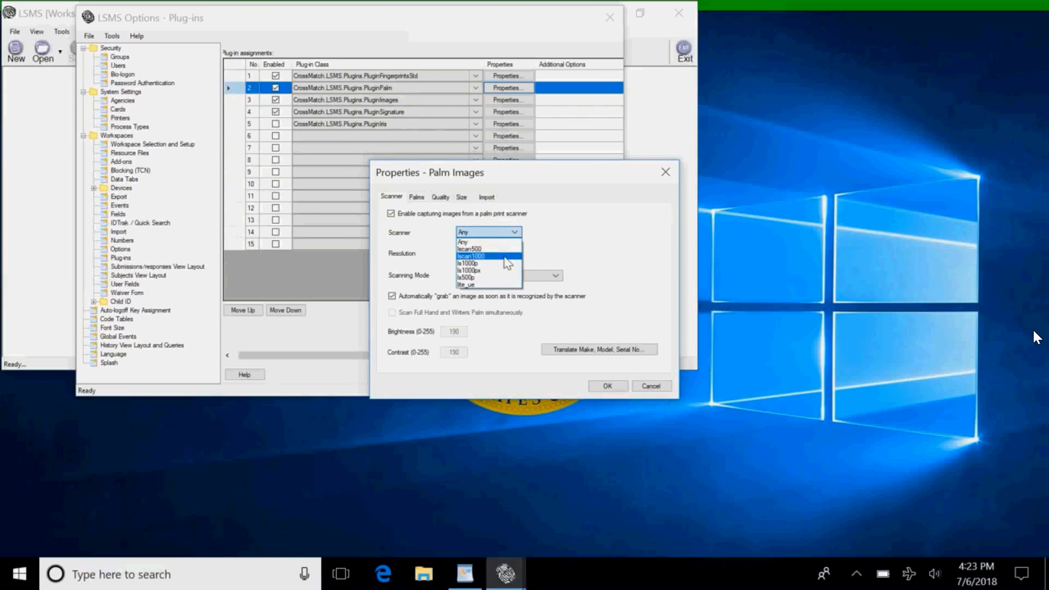
left_click(503, 256)
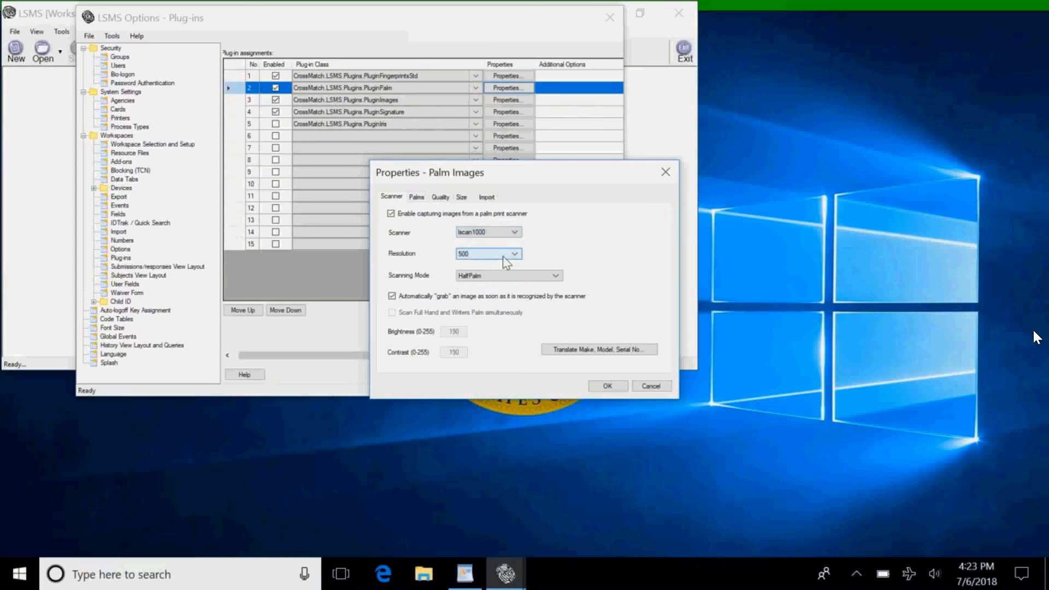
left_click(571, 349)
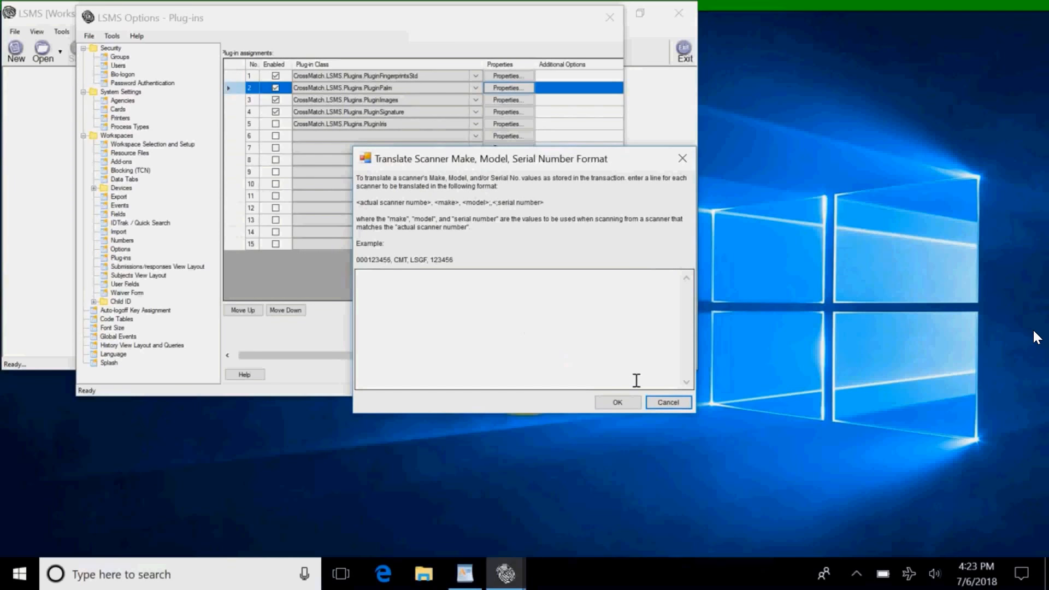
left_click(627, 401)
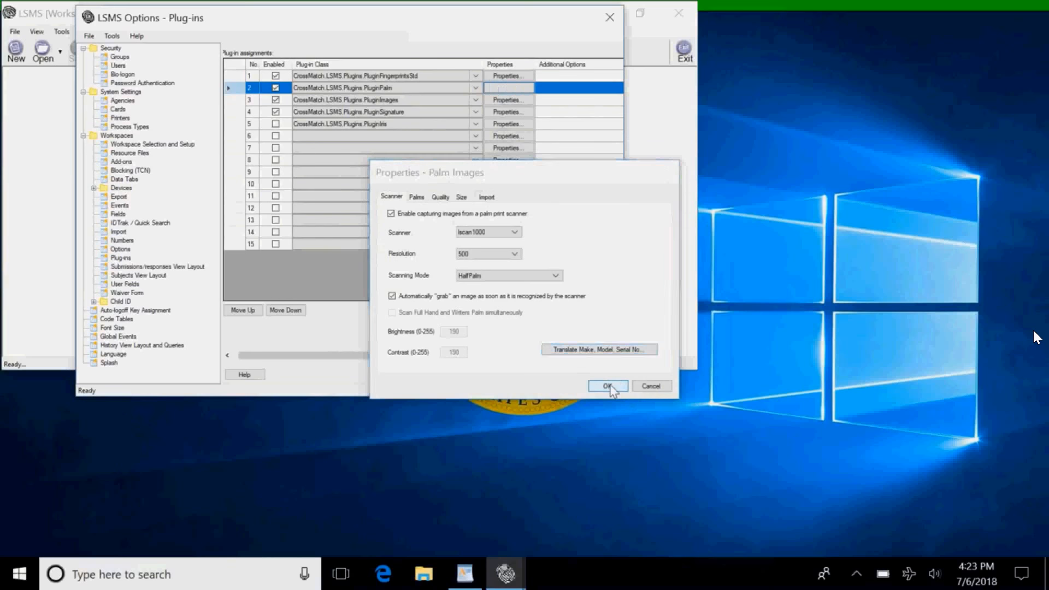
left_click(609, 386)
left_click(560, 376)
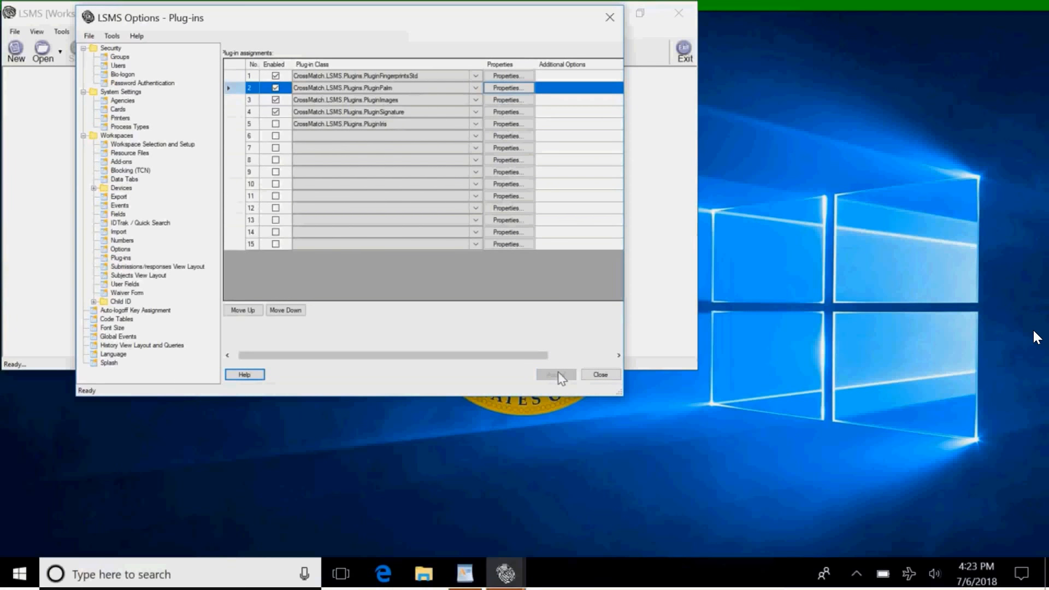
Close Options, exit LSMS, relaunch LiveScan and acknowledge the zero-pending-records message.
left_click(600, 376)
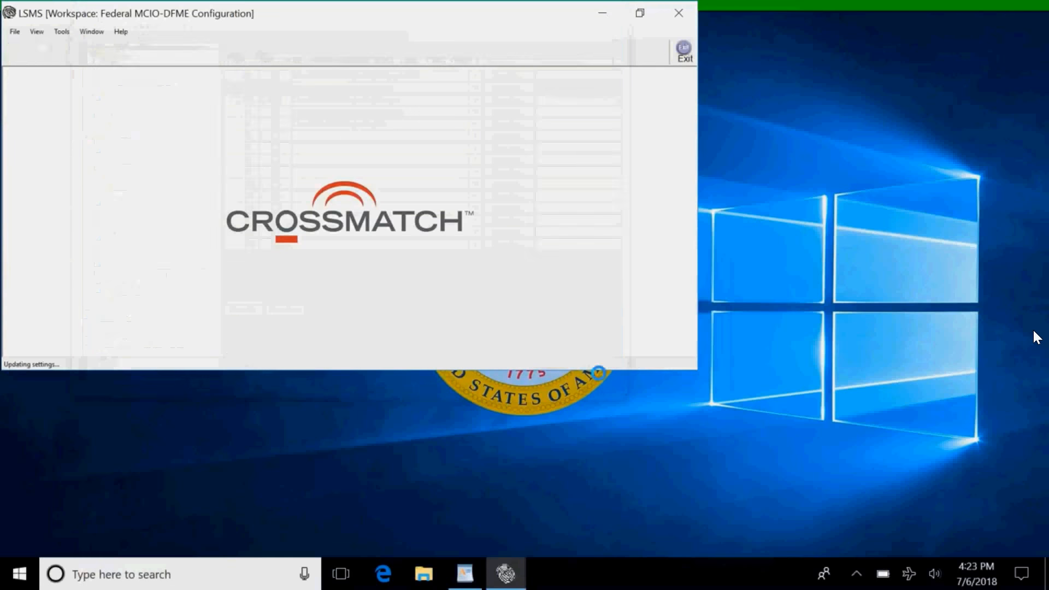
left_click(680, 13)
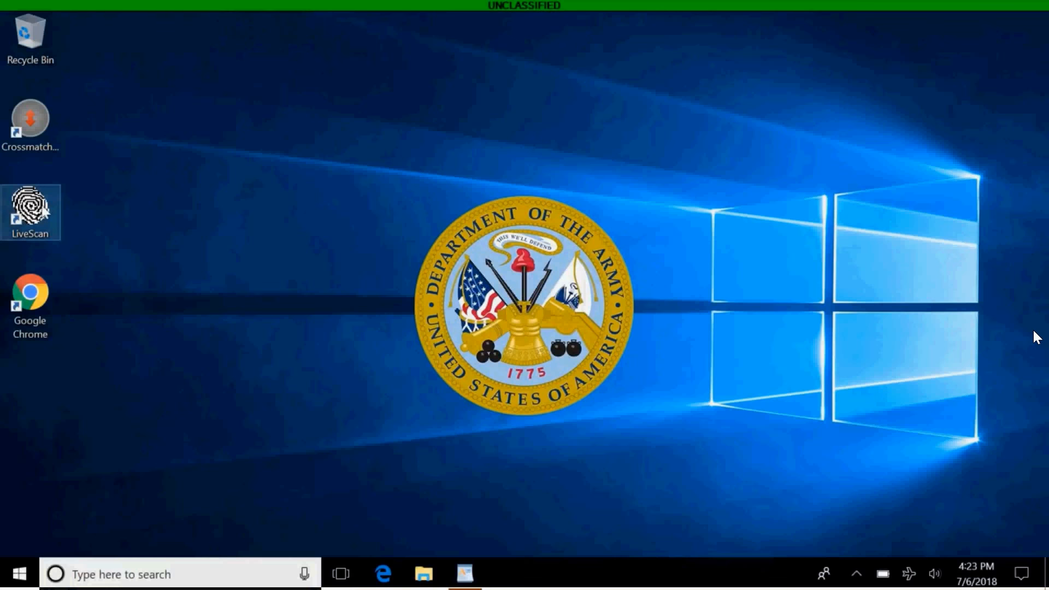
left_click(42, 211)
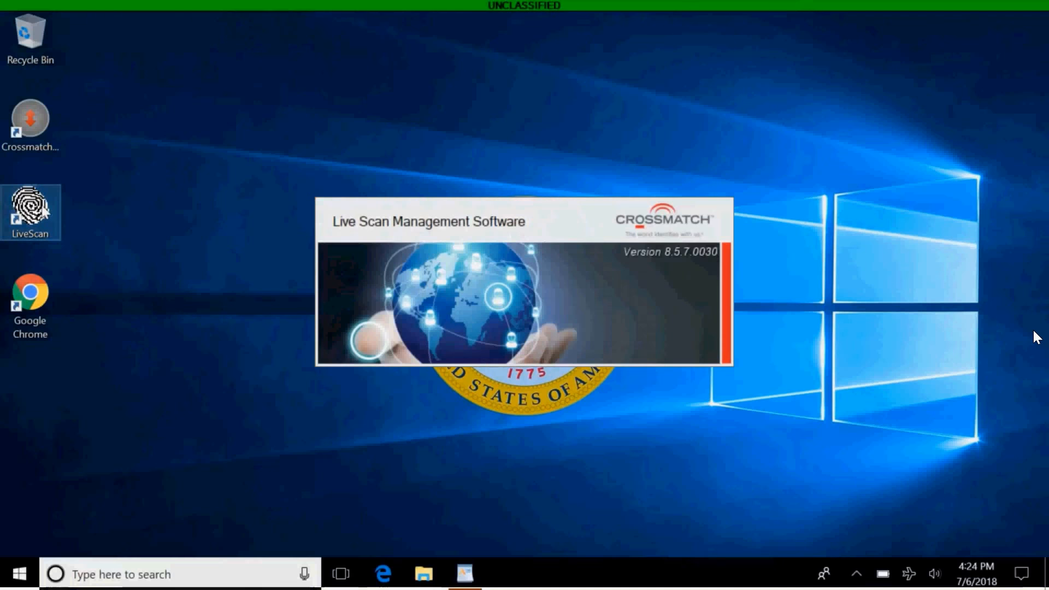
left_click(618, 364)
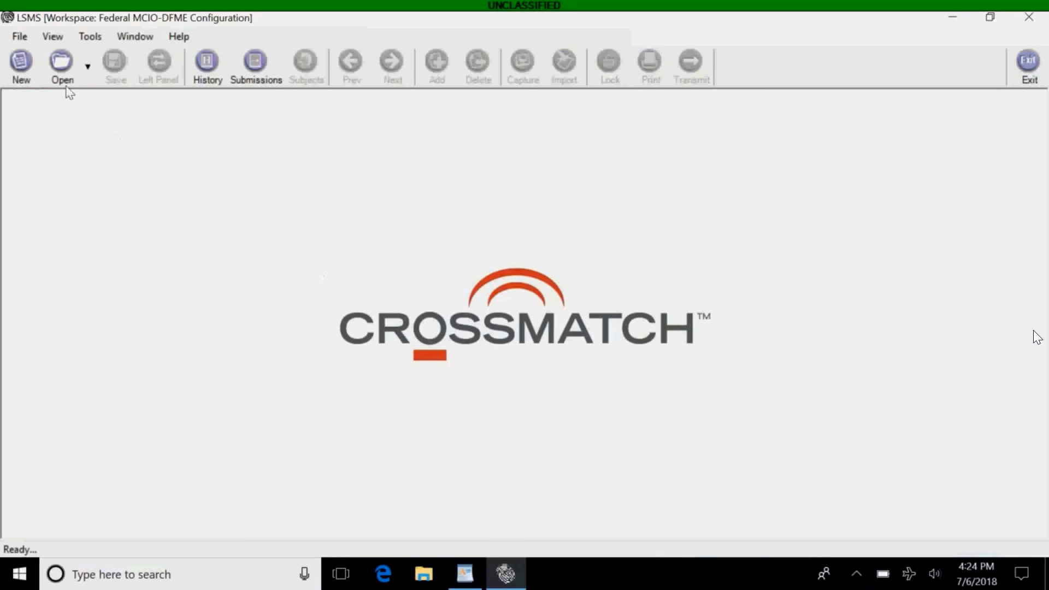
Create a new transaction of type Criminal Tenprint Submission FD-249 (CAR).
left_click(22, 62)
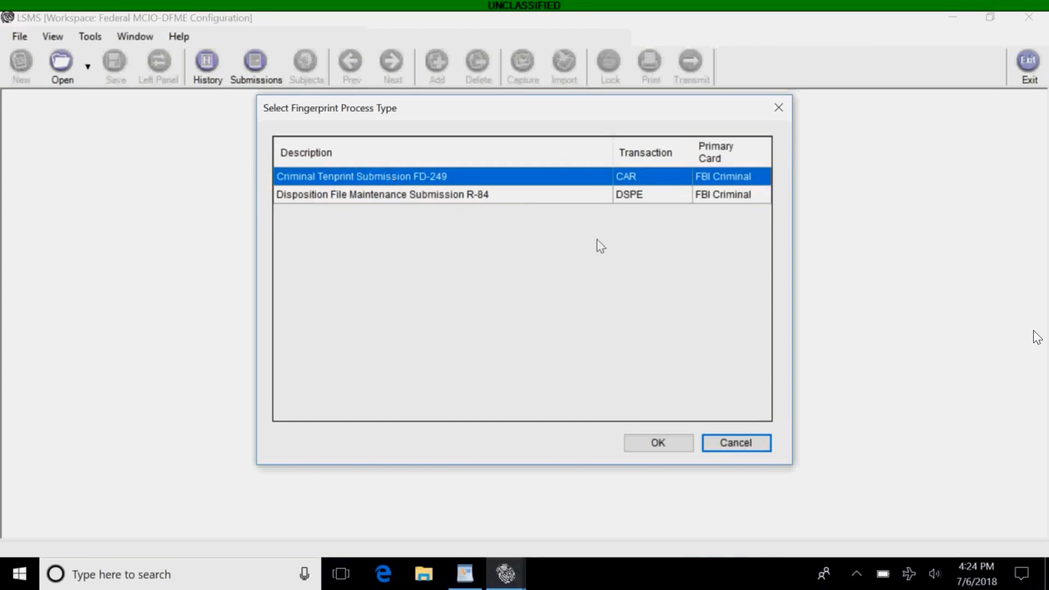
left_click(637, 448)
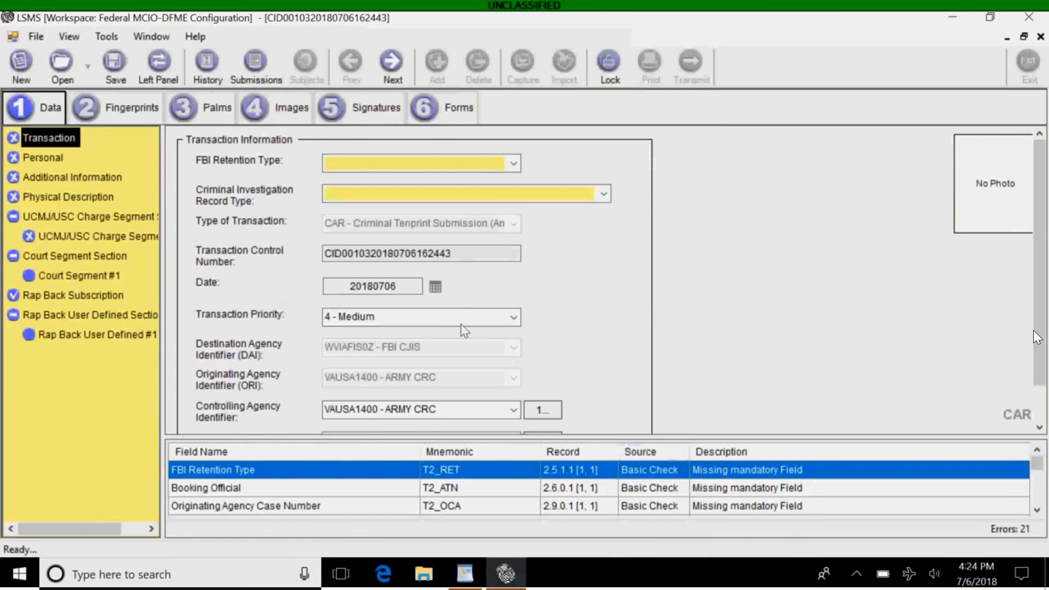
Set FBI Retention Type to 'N - FBI Record Check; No Retain' and Criminal Investigation Record Type to ARRESTEE.
mouse_move(460, 327)
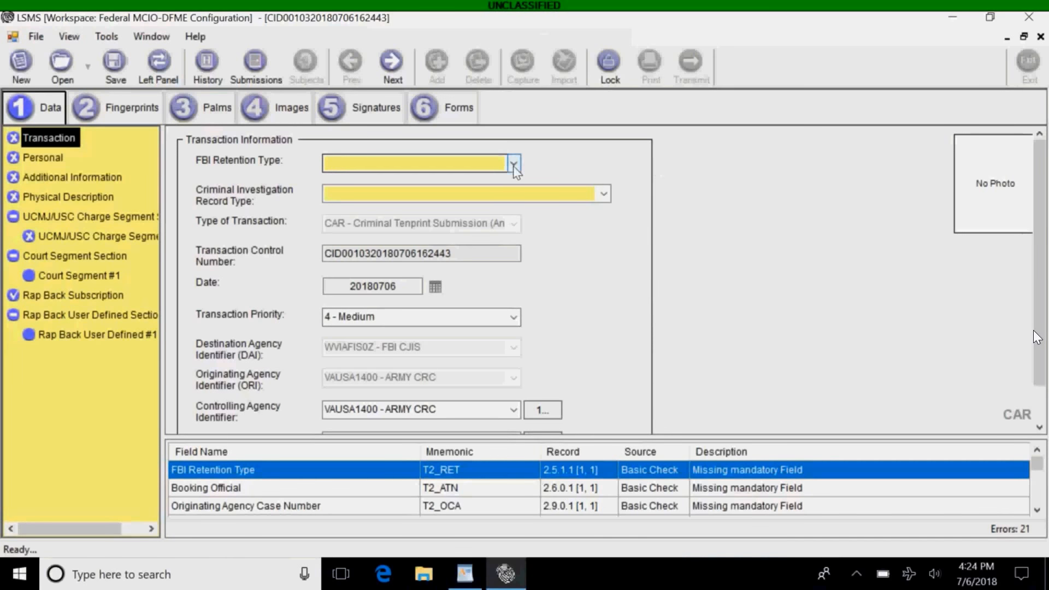
mouse_move(490, 166)
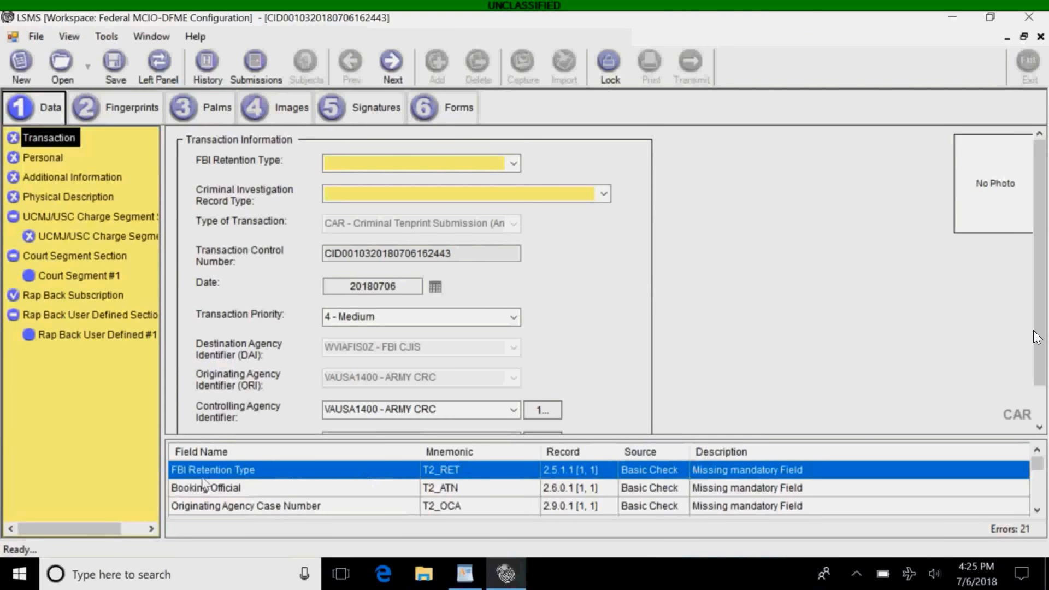
left_click(513, 162)
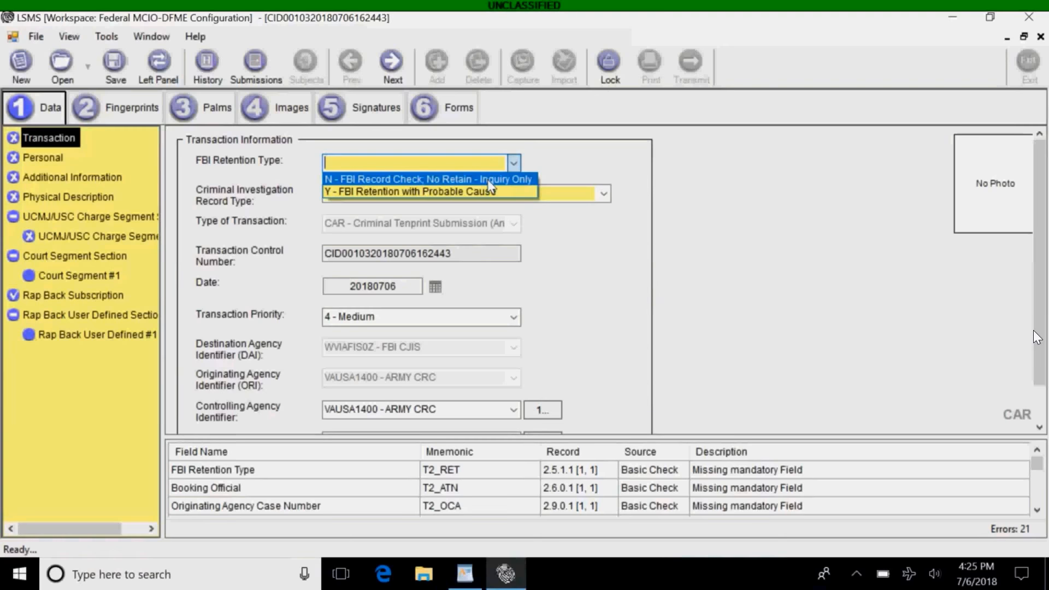
left_click(487, 179)
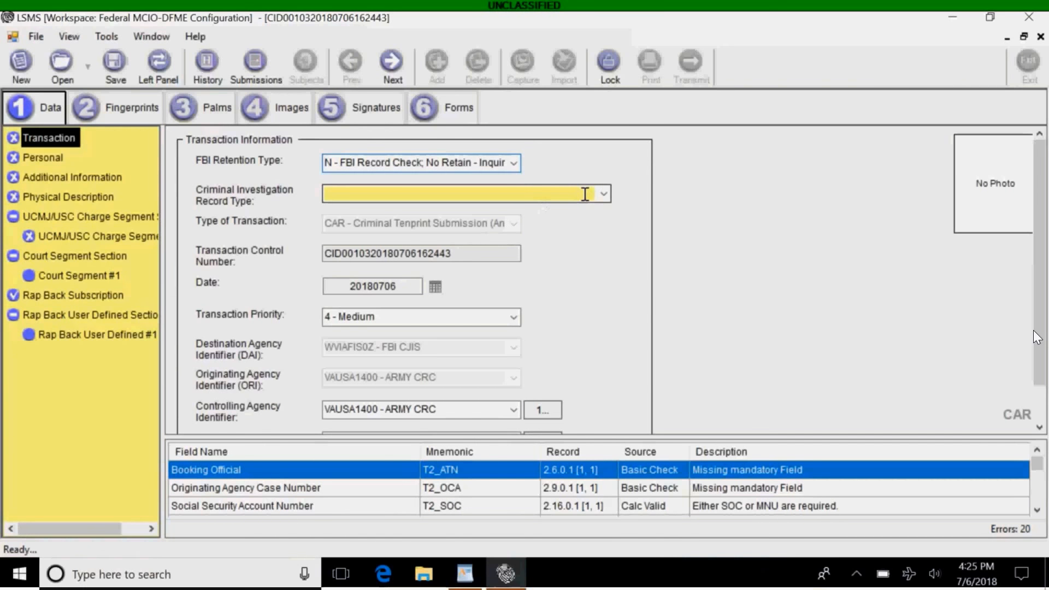
left_click(580, 194)
left_click(604, 195)
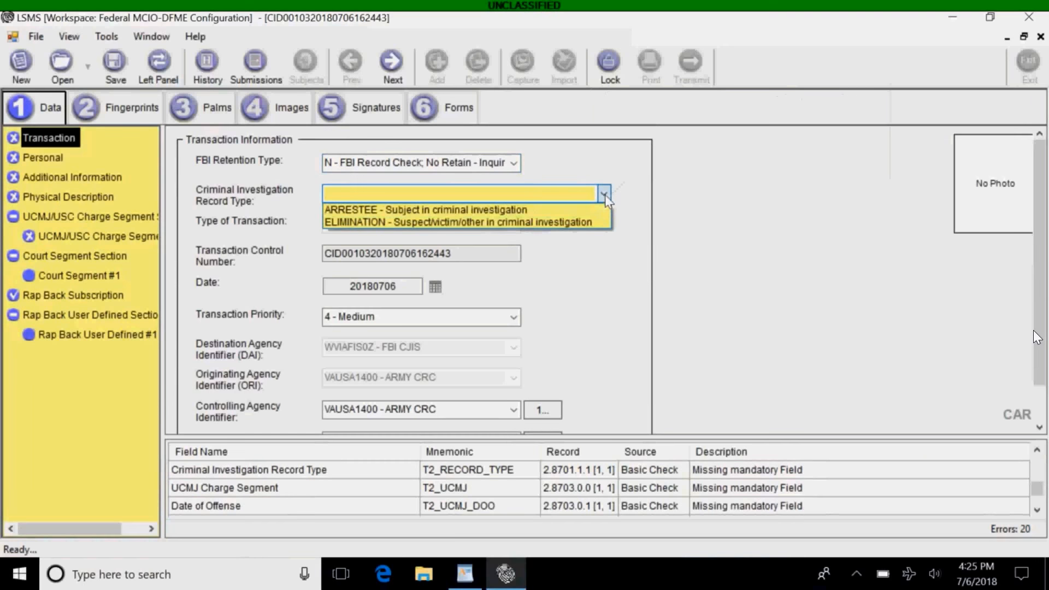
left_click(563, 210)
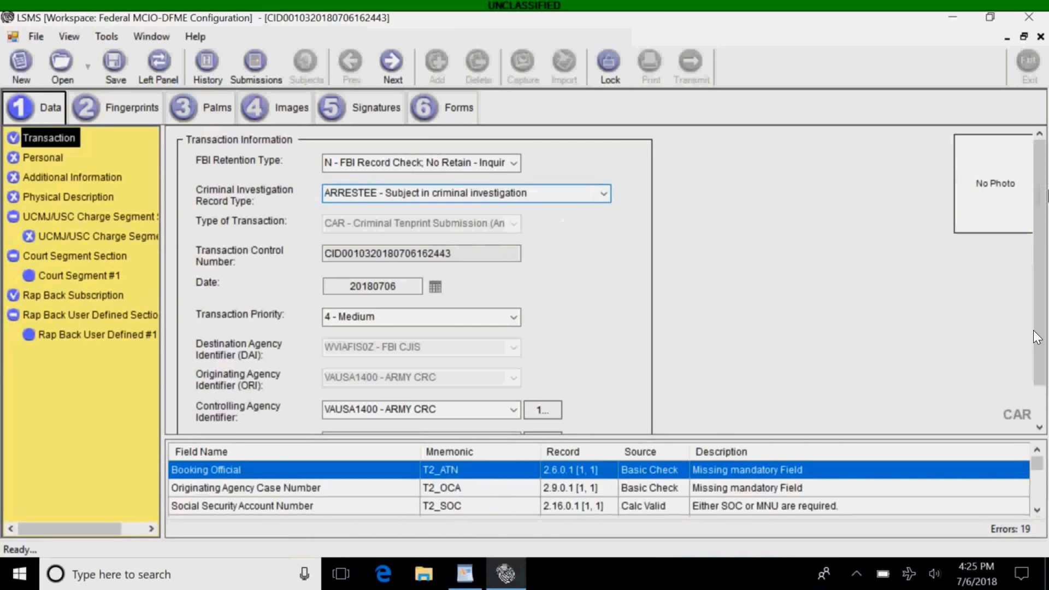
scroll(1034, 331, "down", 1)
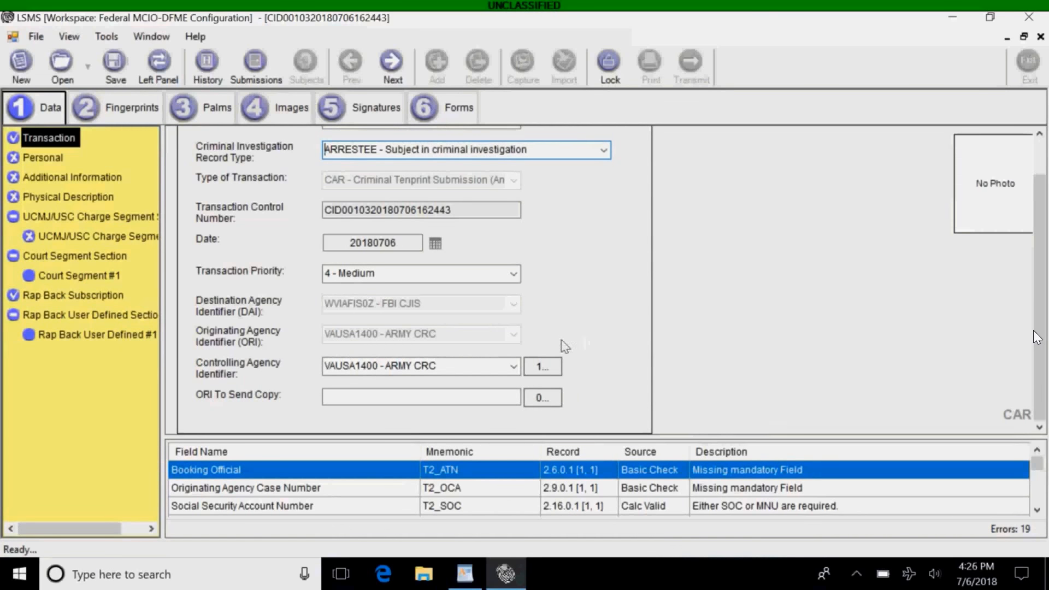
Try AFOSI, restore VAUSA1400 - ARMY CRC as controlling agency, and go to Personal.
left_click(516, 368)
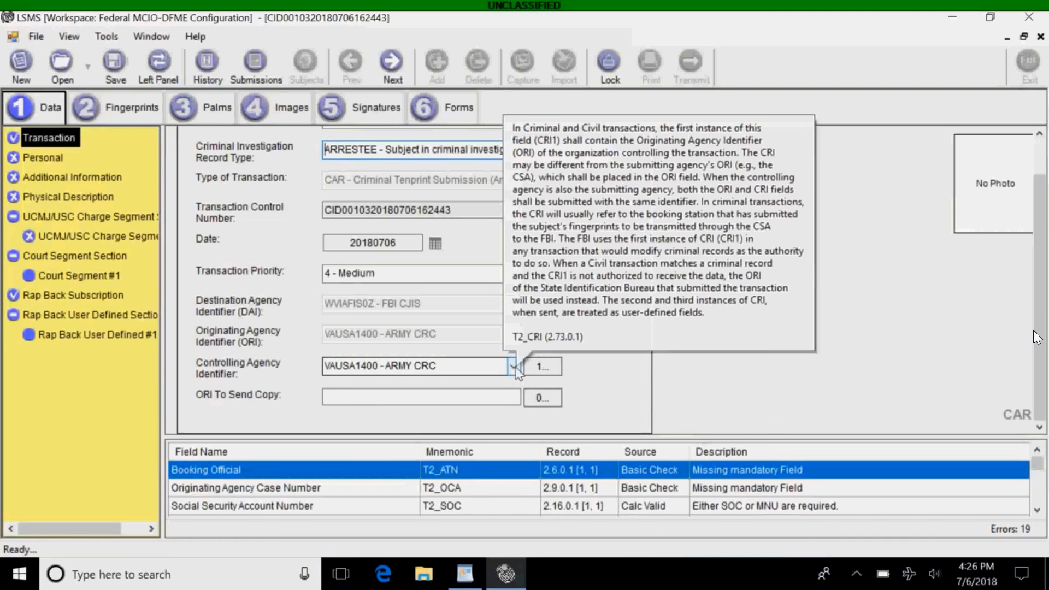
left_click(514, 366)
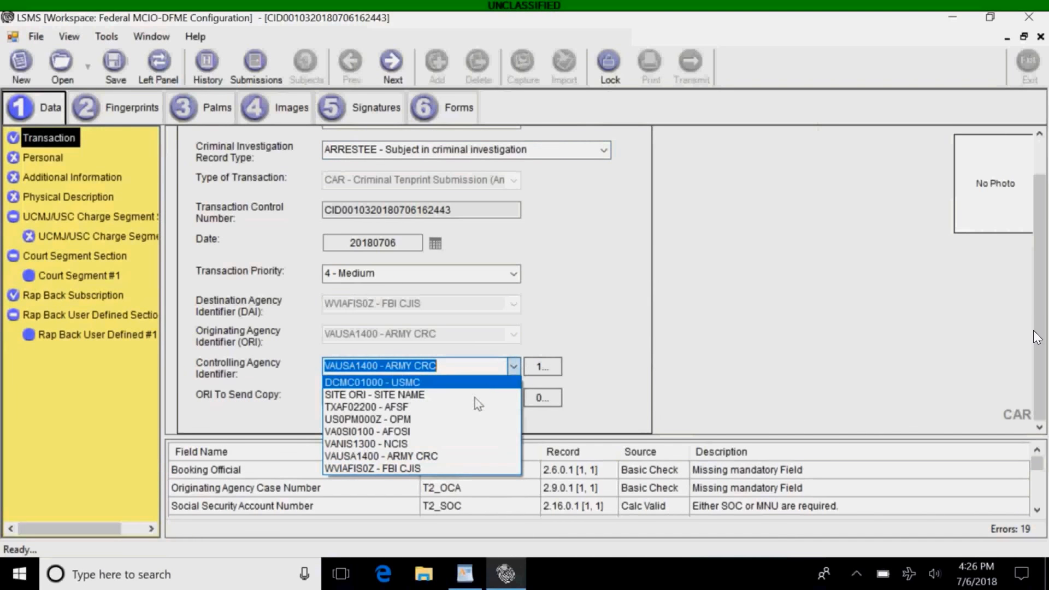
left_click(454, 432)
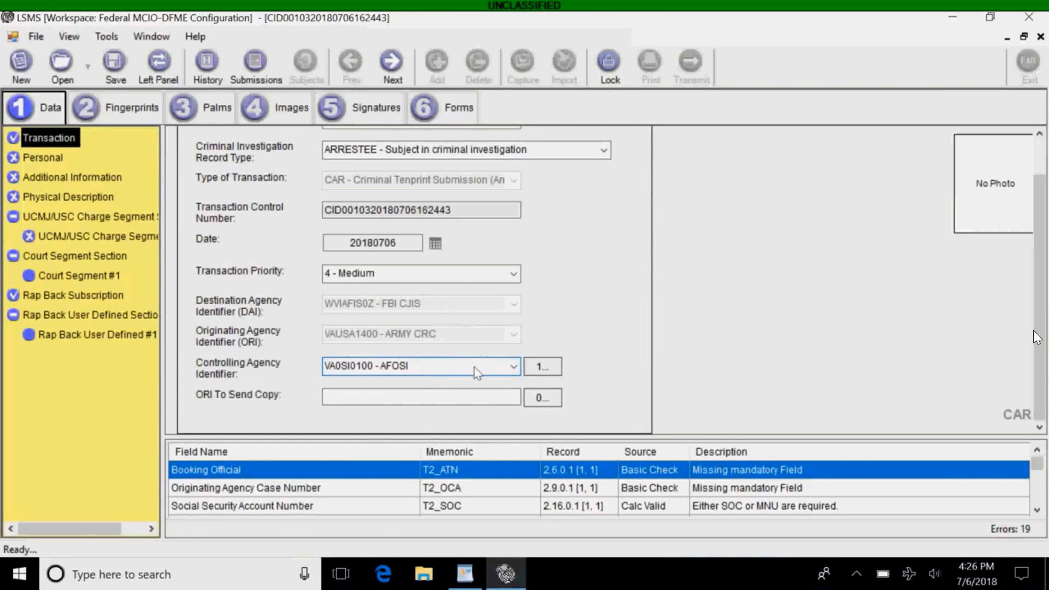
left_click(514, 367)
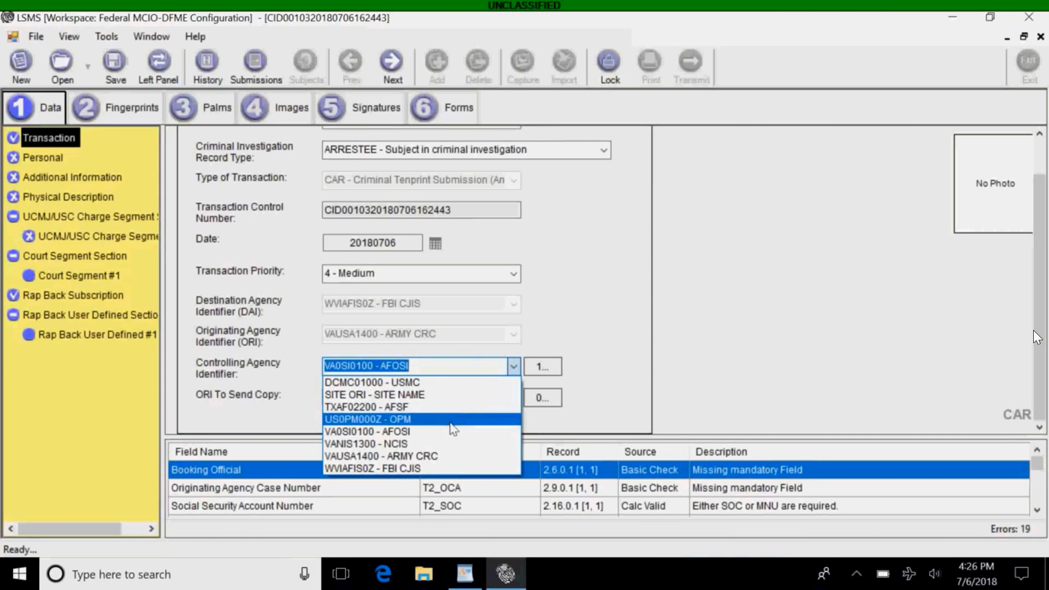
left_click(441, 457)
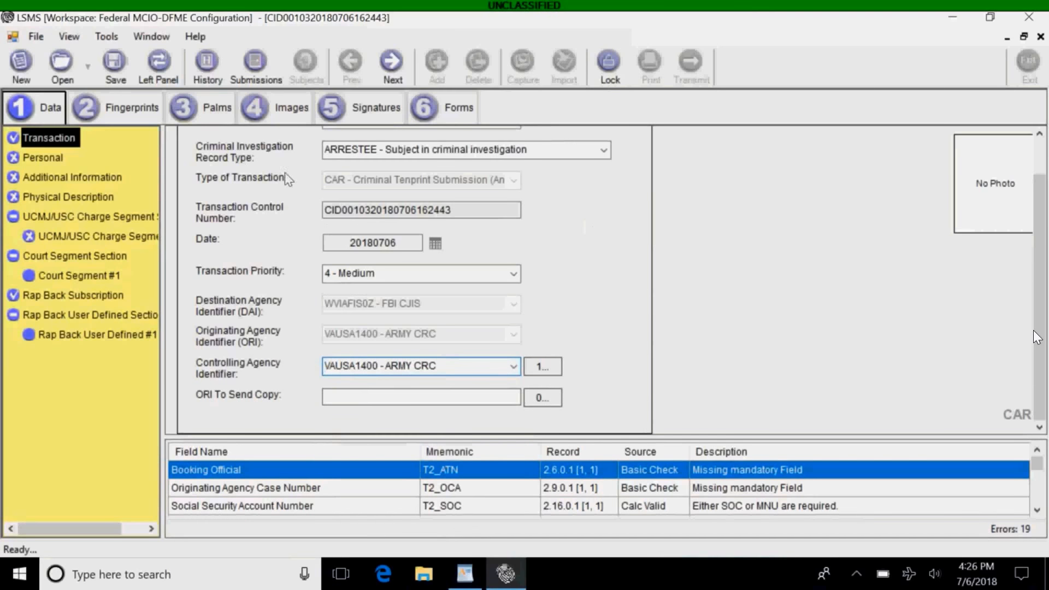
left_click(44, 159)
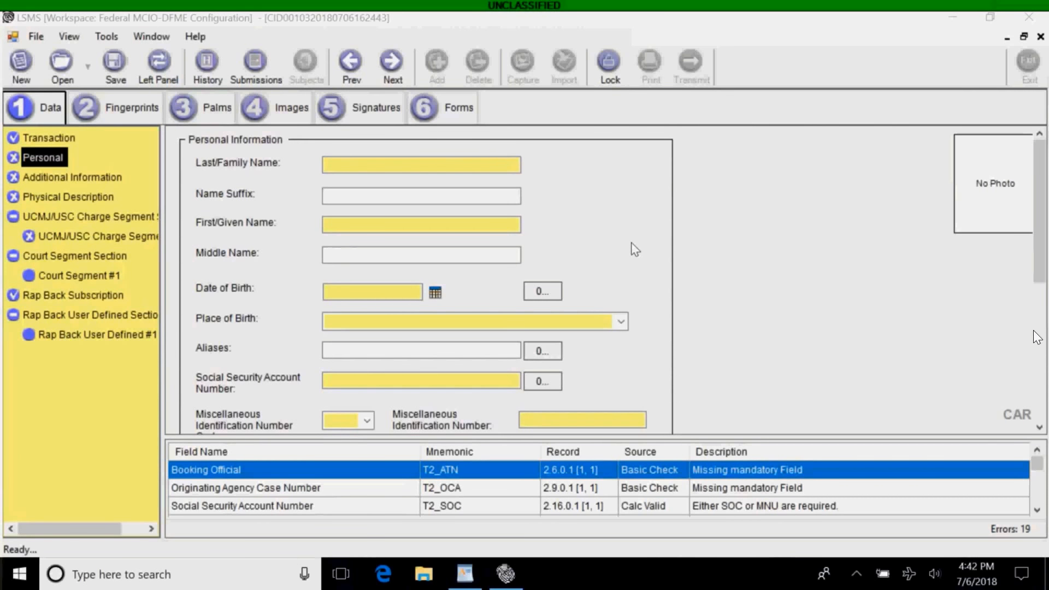
Enter TEST as both the Last/Family Name and the First/Given Name.
left_click(478, 165)
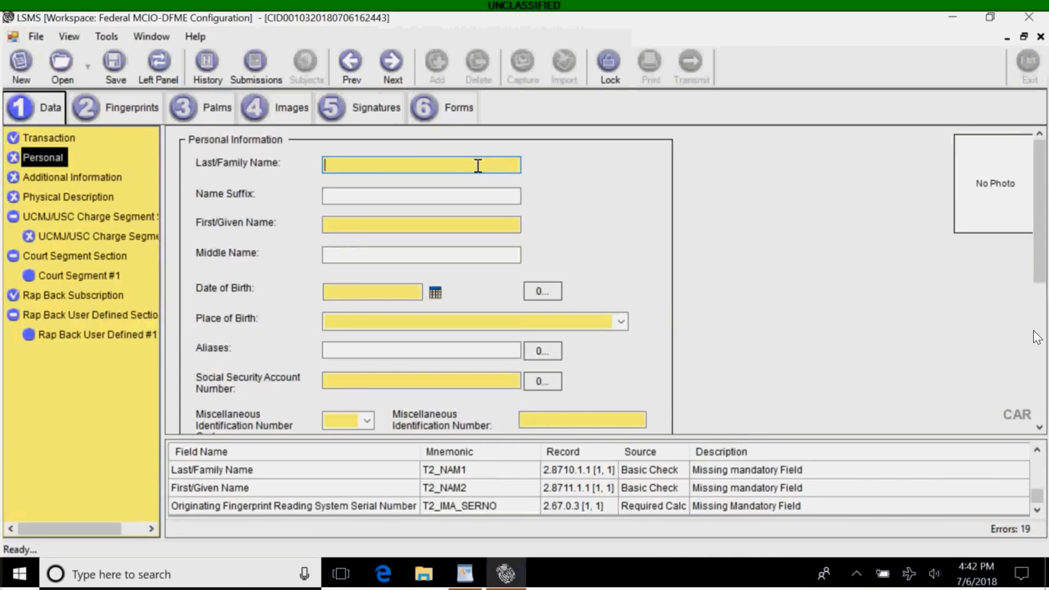
type("TEST")
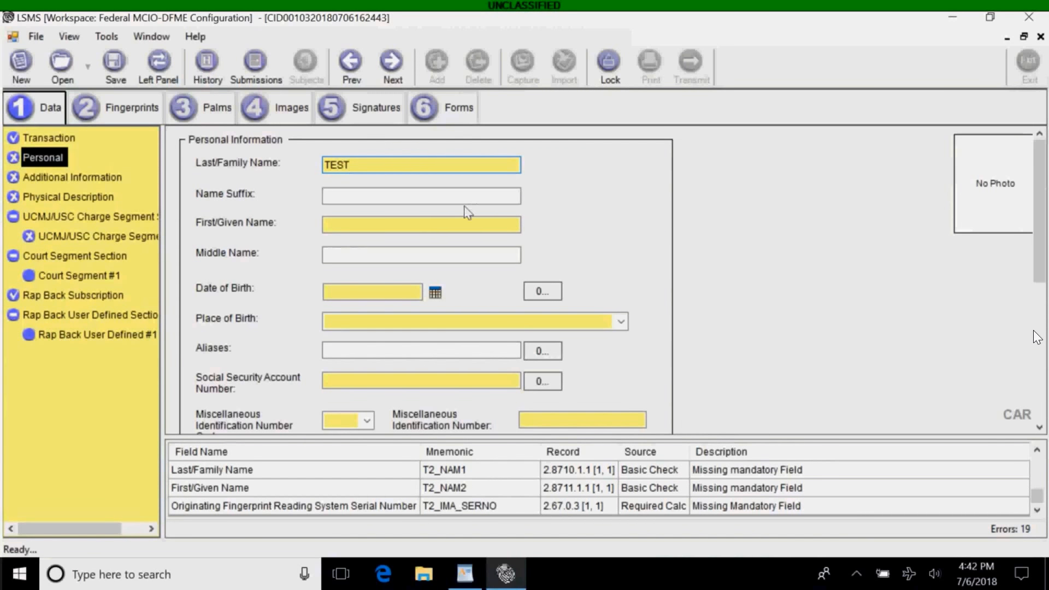
left_click(402, 222)
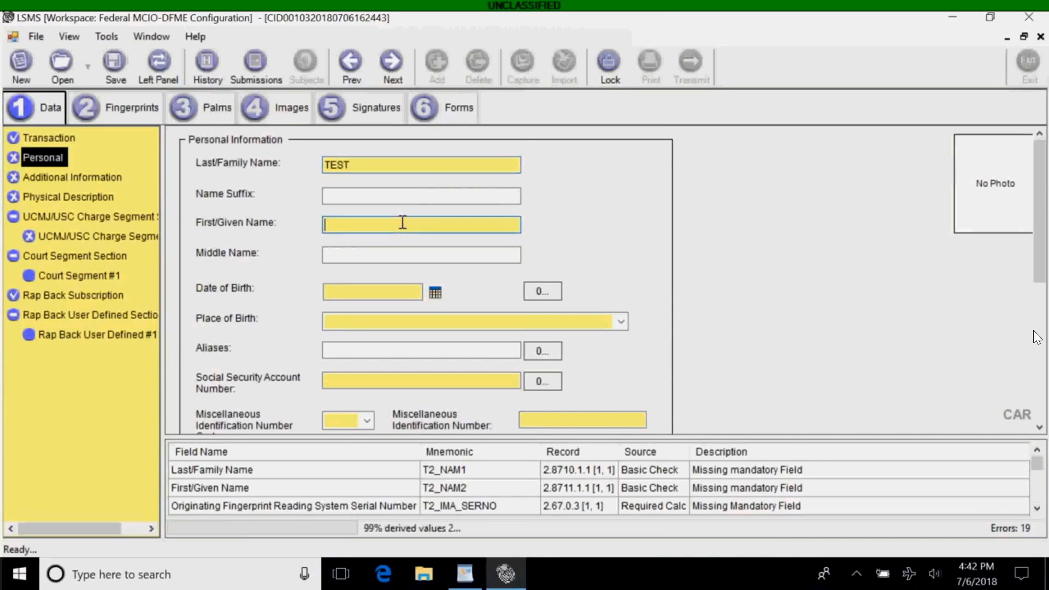
type("TEST")
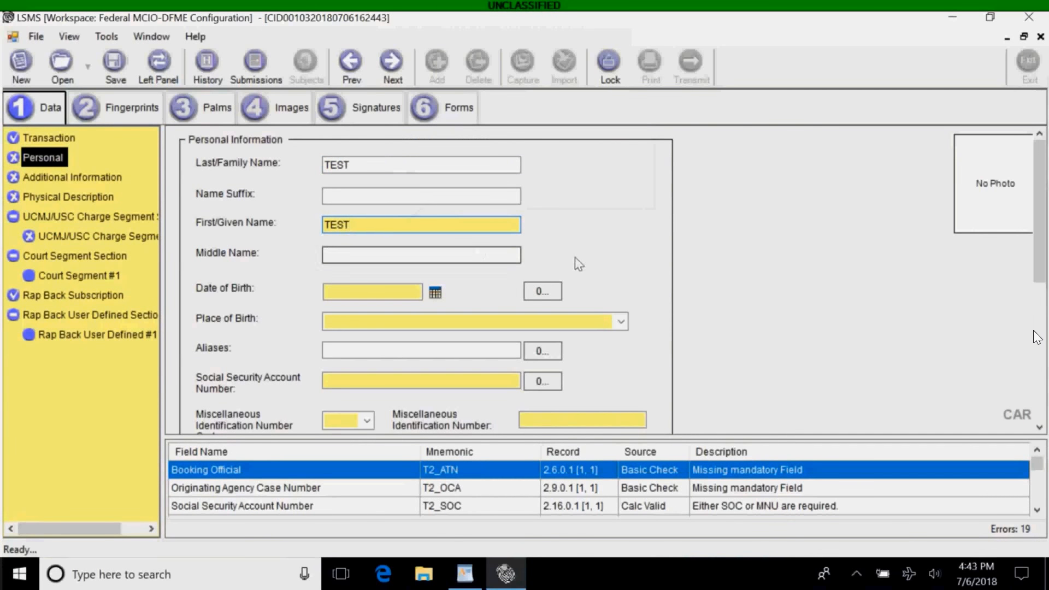
mouse_move(1030, 245)
left_mouse_down()
mouse_move(1042, 363)
mouse_move(1039, 261)
left_mouse_up()
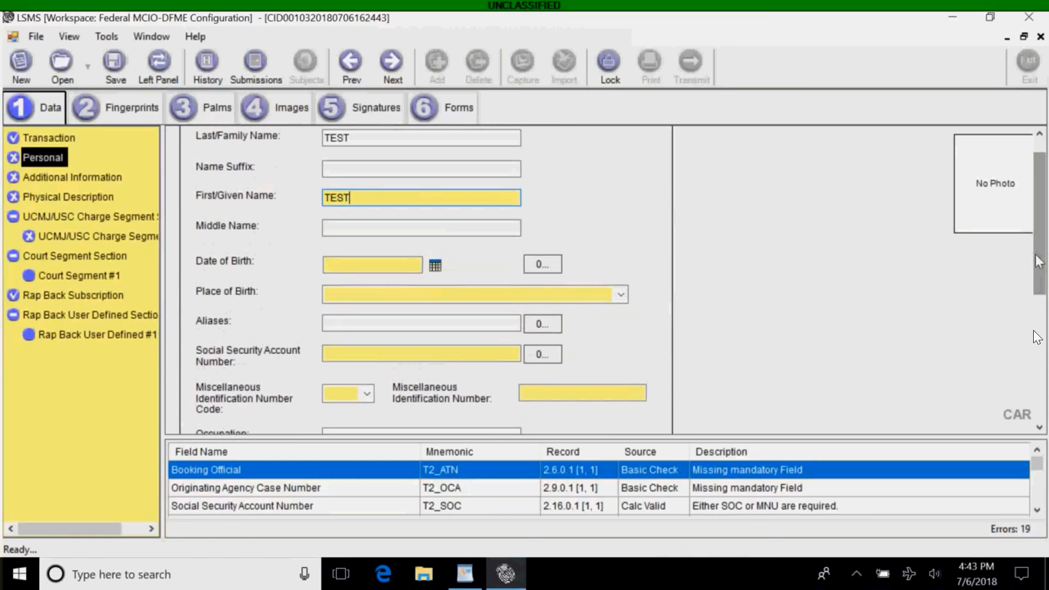
Pick July 13, 1989 in the calendar so Date of Birth reads 19890713.
left_click(435, 266)
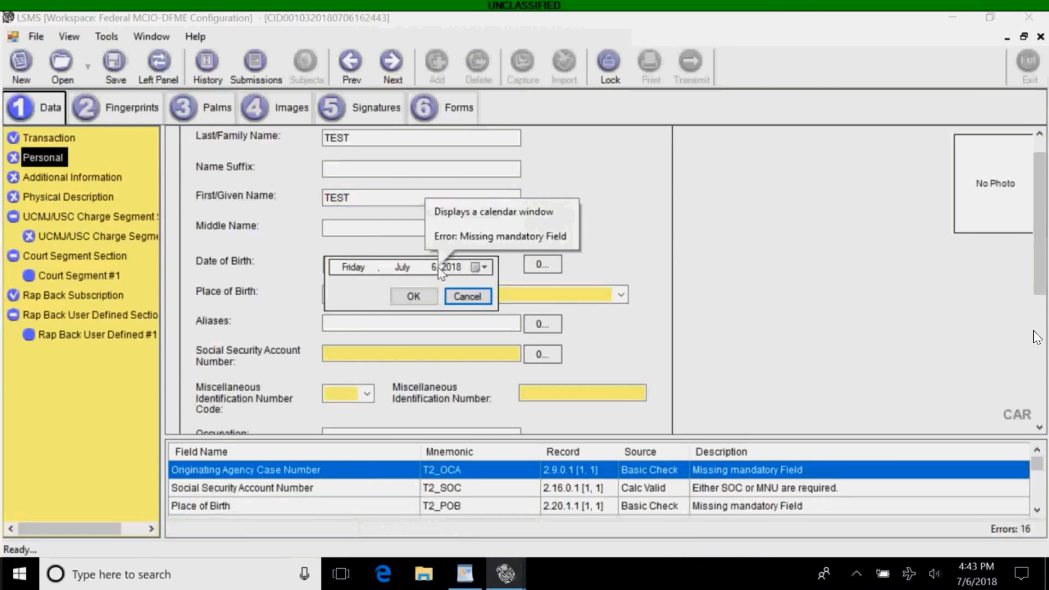
left_click(479, 267)
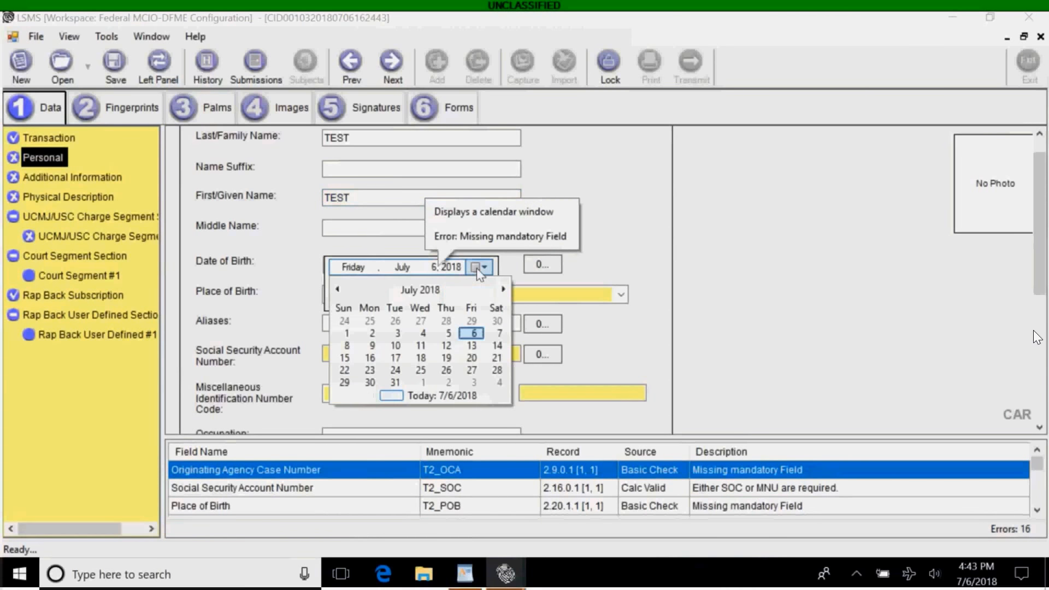
left_click(429, 291)
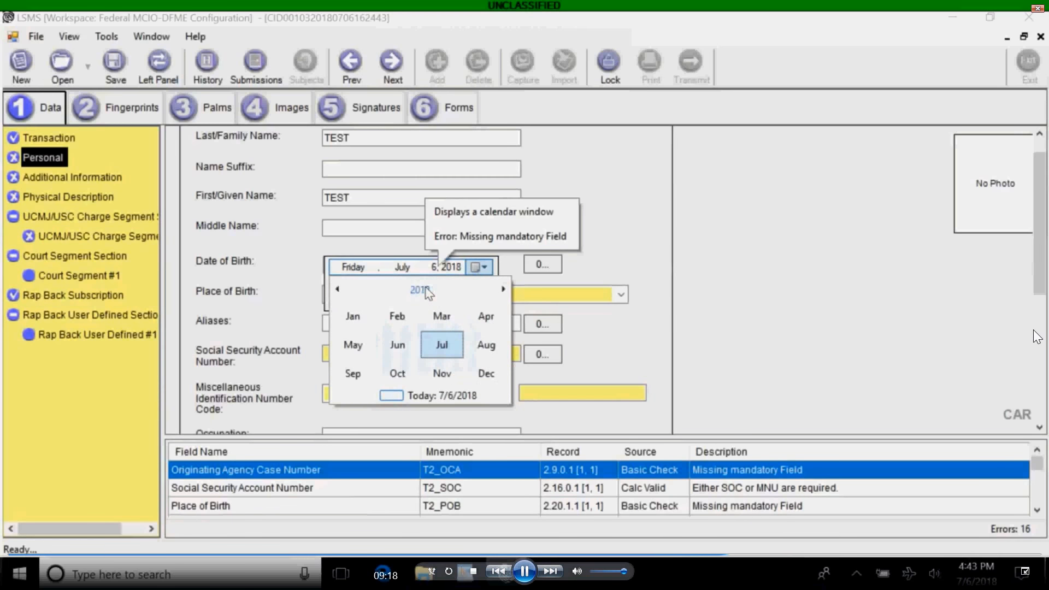
left_click(429, 291)
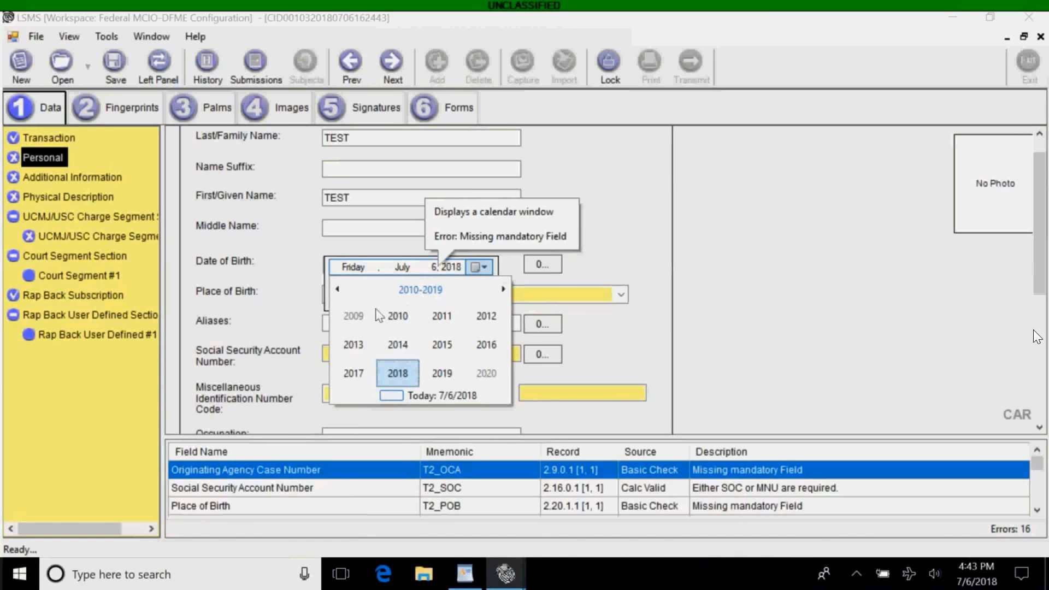
left_click(338, 290)
left_click(338, 290)
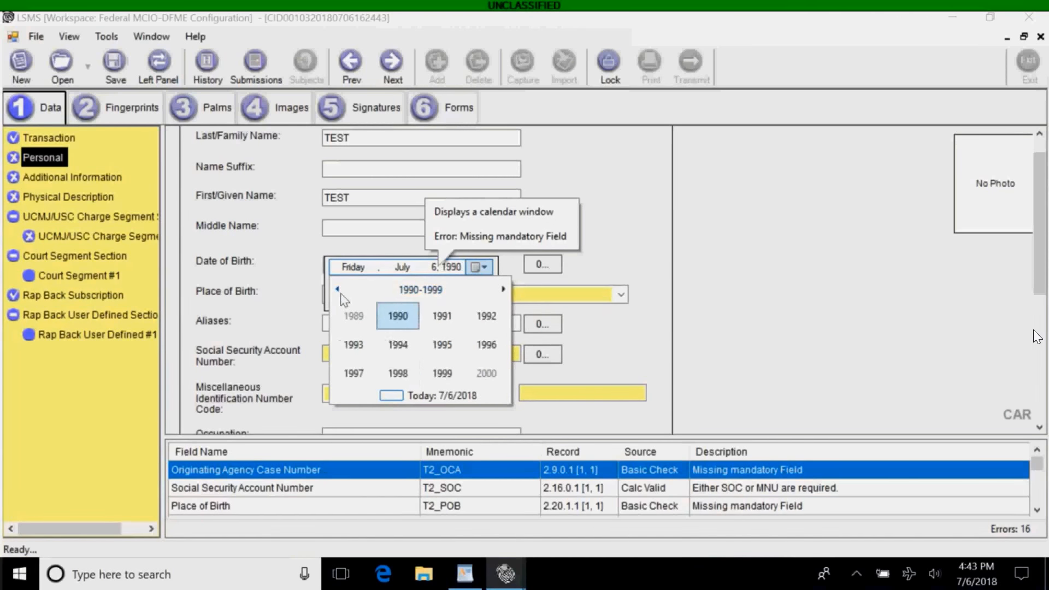
left_click(354, 315)
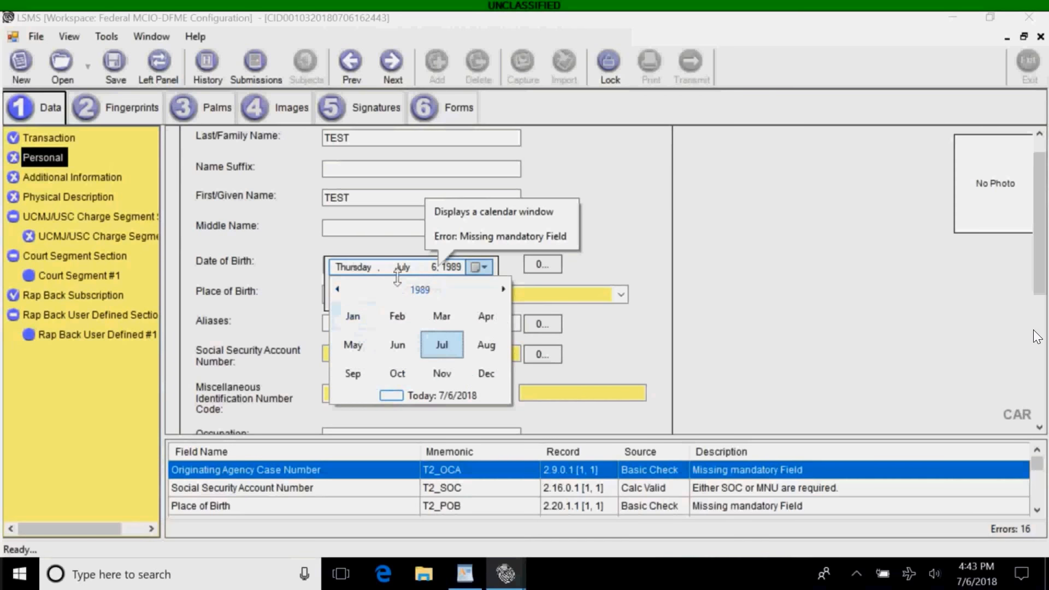
double_click(440, 343)
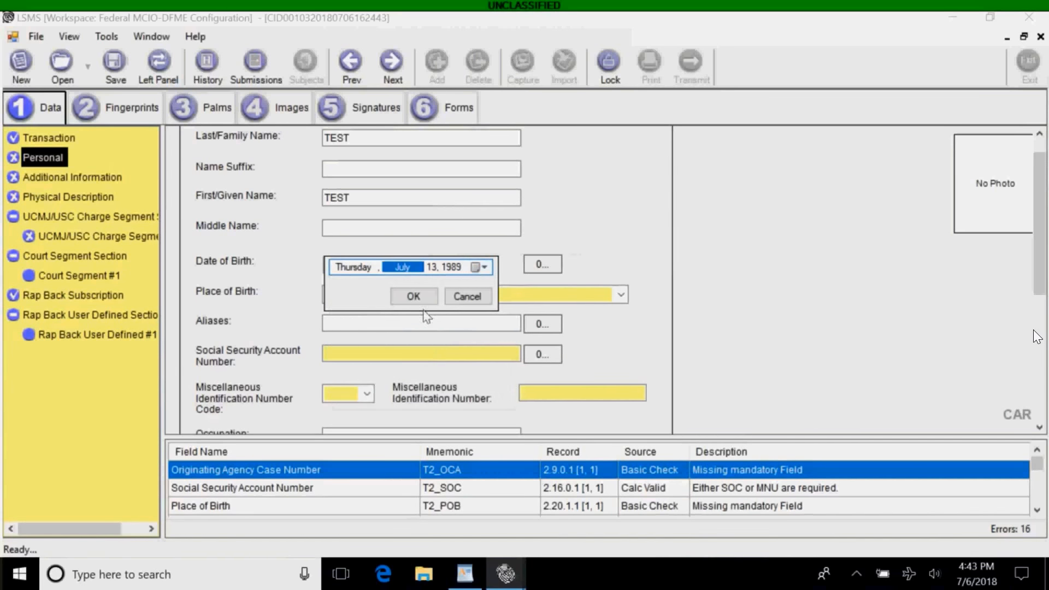
left_click(413, 296)
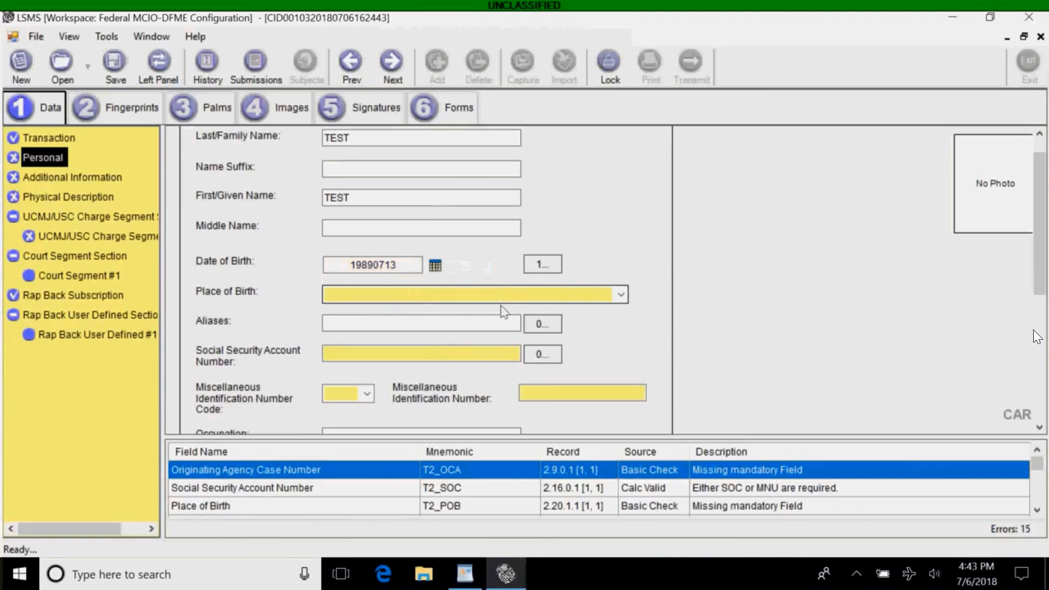
Set Place of Birth to NB - Nebraska.
left_click(621, 300)
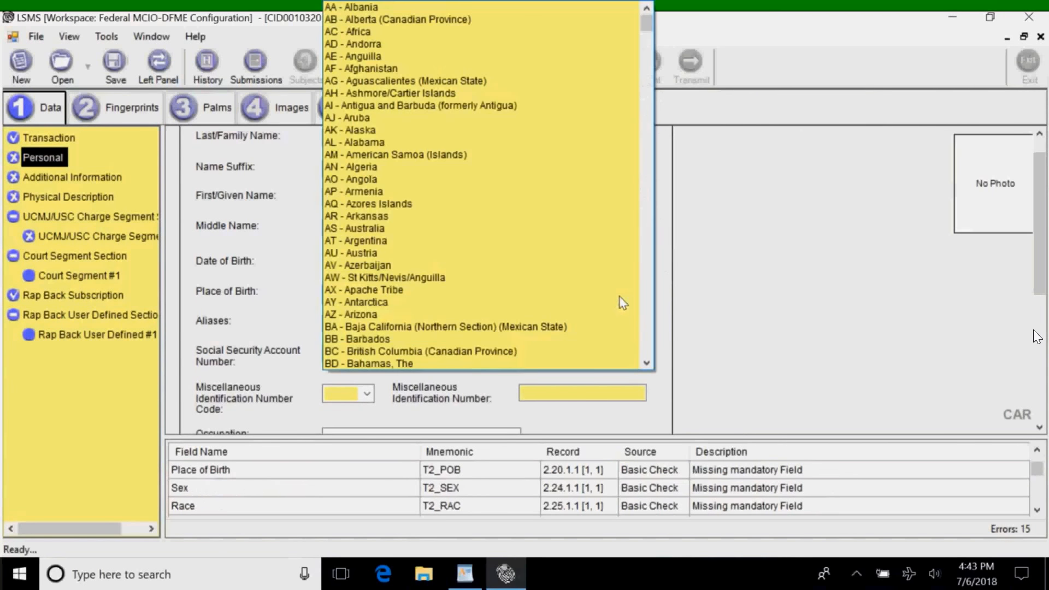
type("NE")
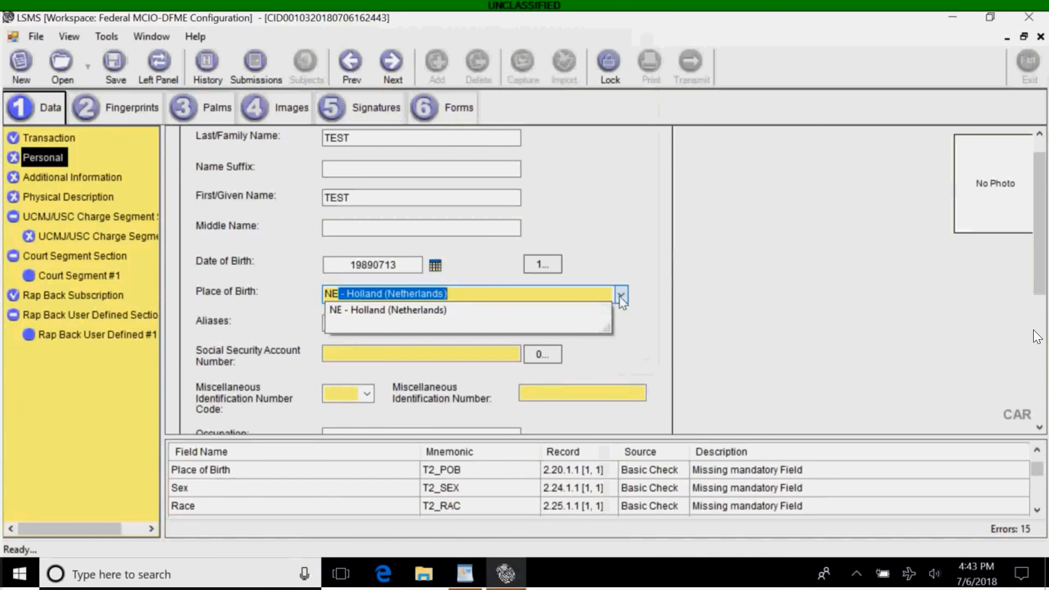
key("BackSpace")
type("B")
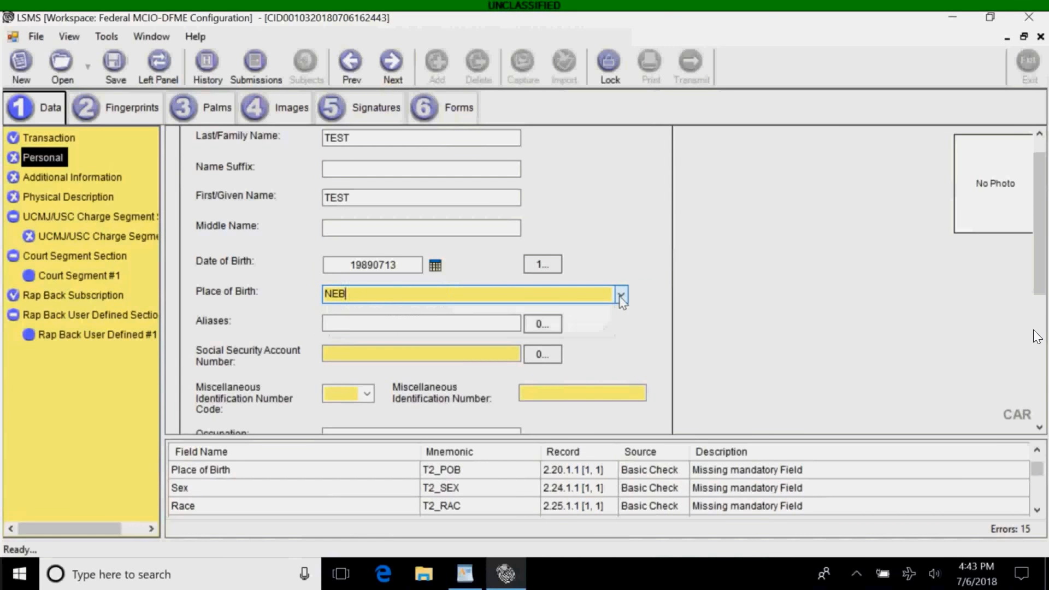
key("BackSpace")
key("BackSpace")
type("B")
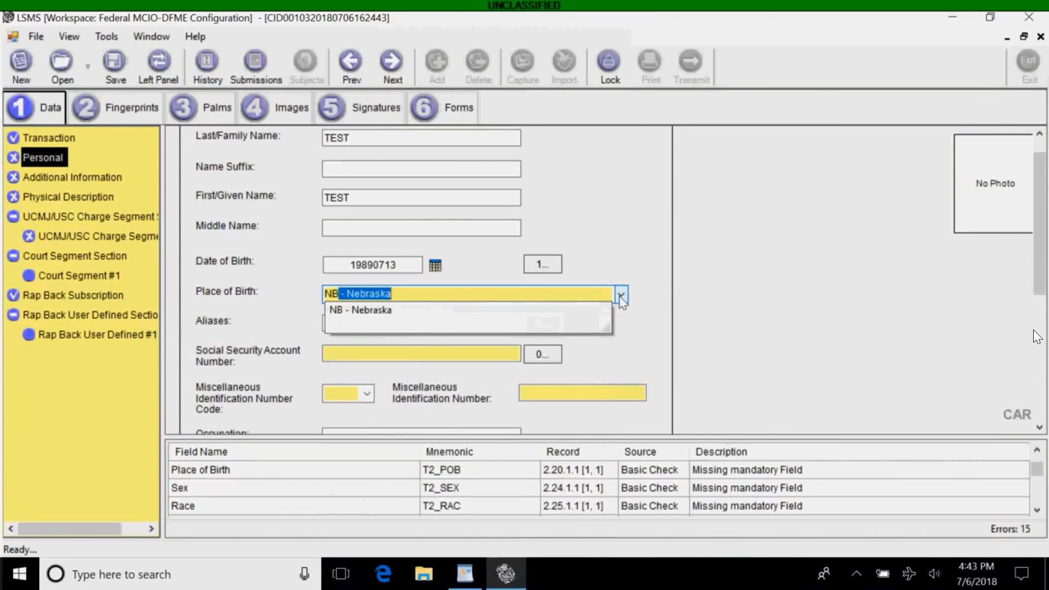
key("Return")
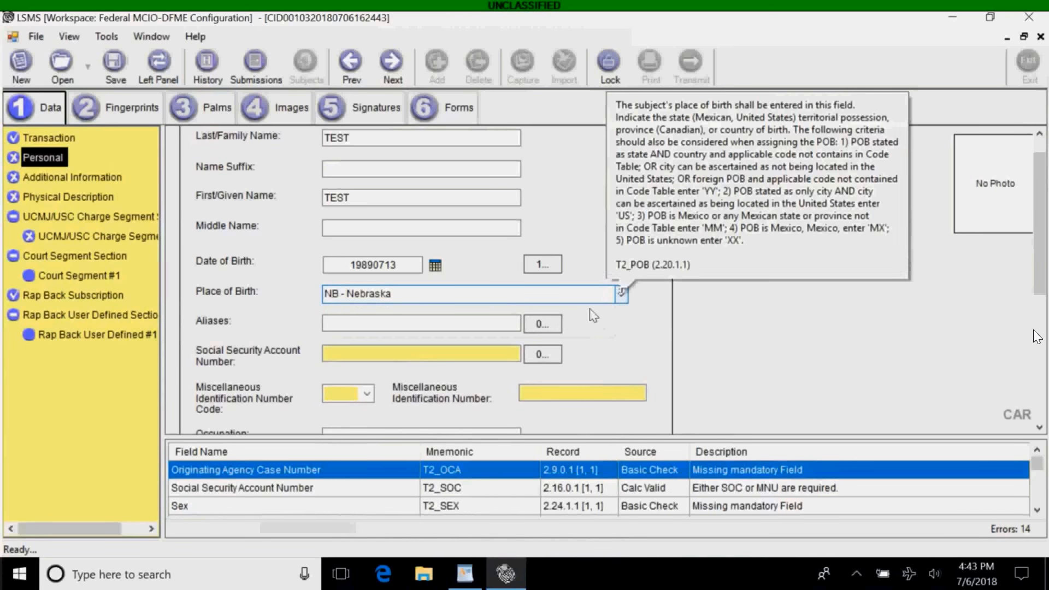
Enter the subject's Social Security Account Number and let it validate.
left_click(510, 351)
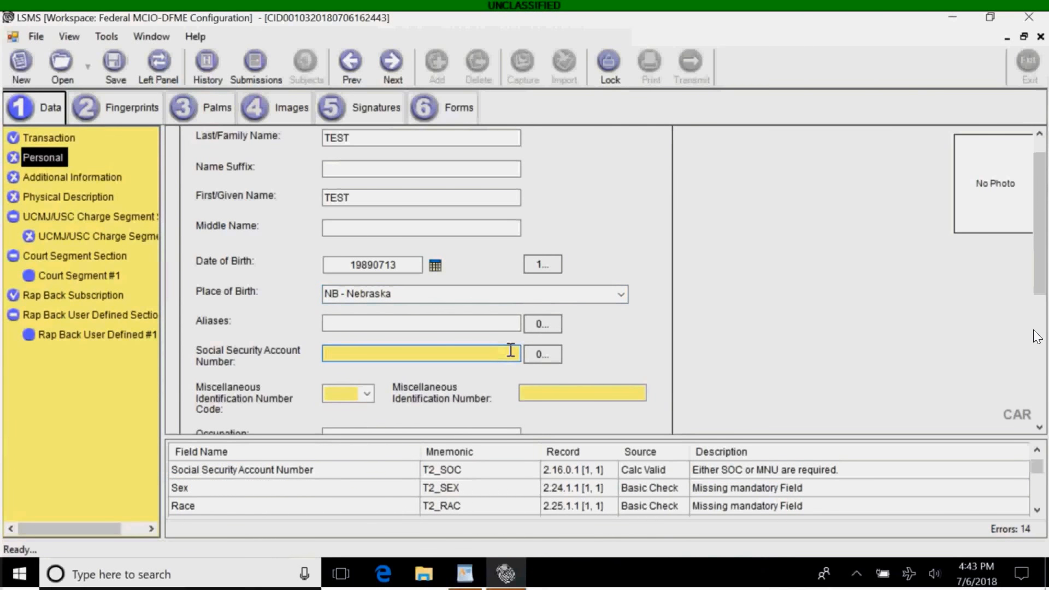
type("012345678")
left_click(529, 391)
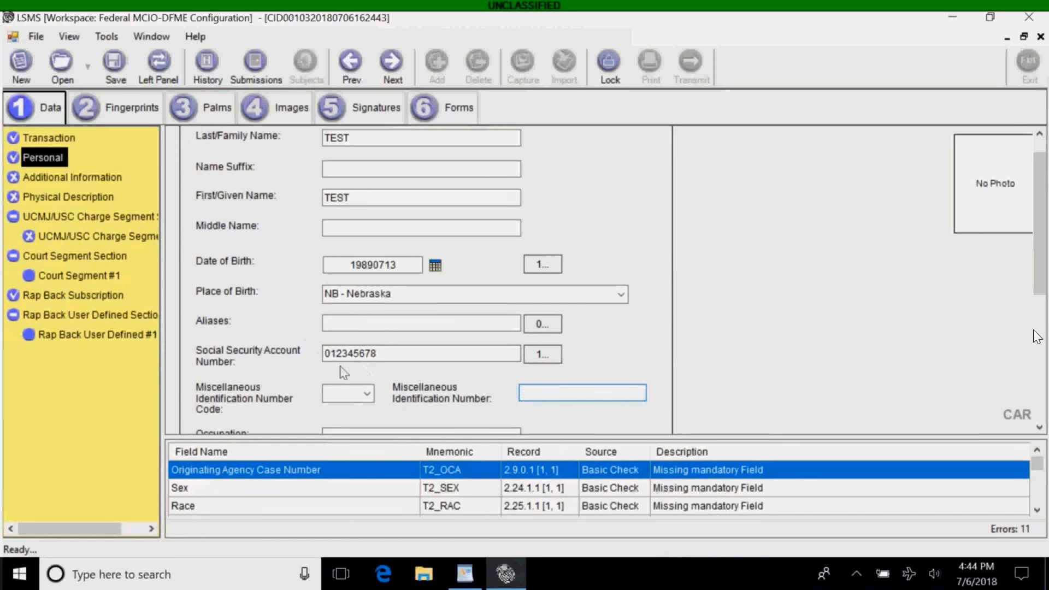
mouse_move(265, 408)
left_click(1036, 337)
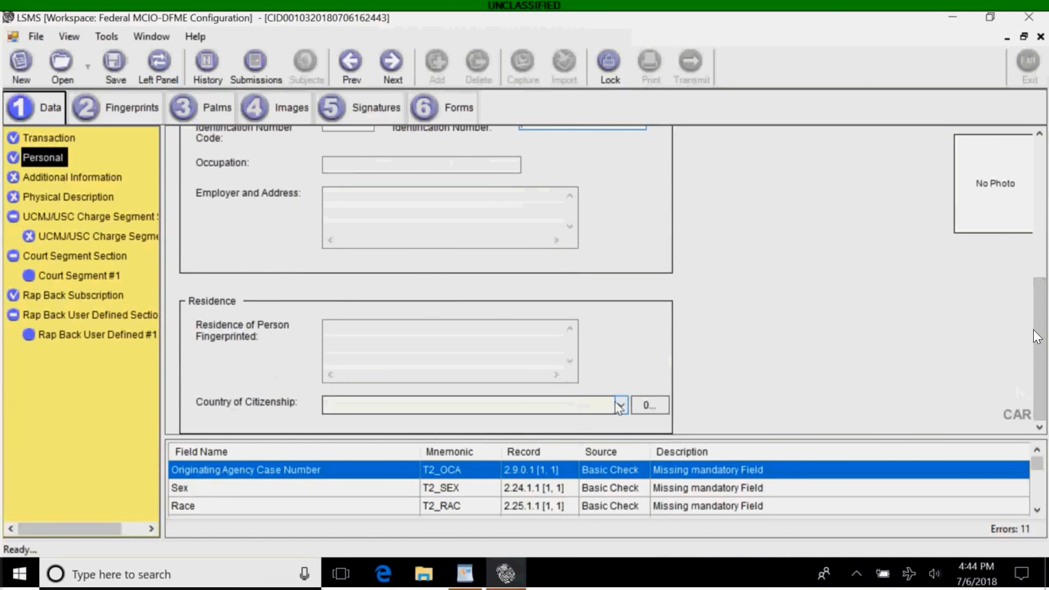
mouse_move(619, 409)
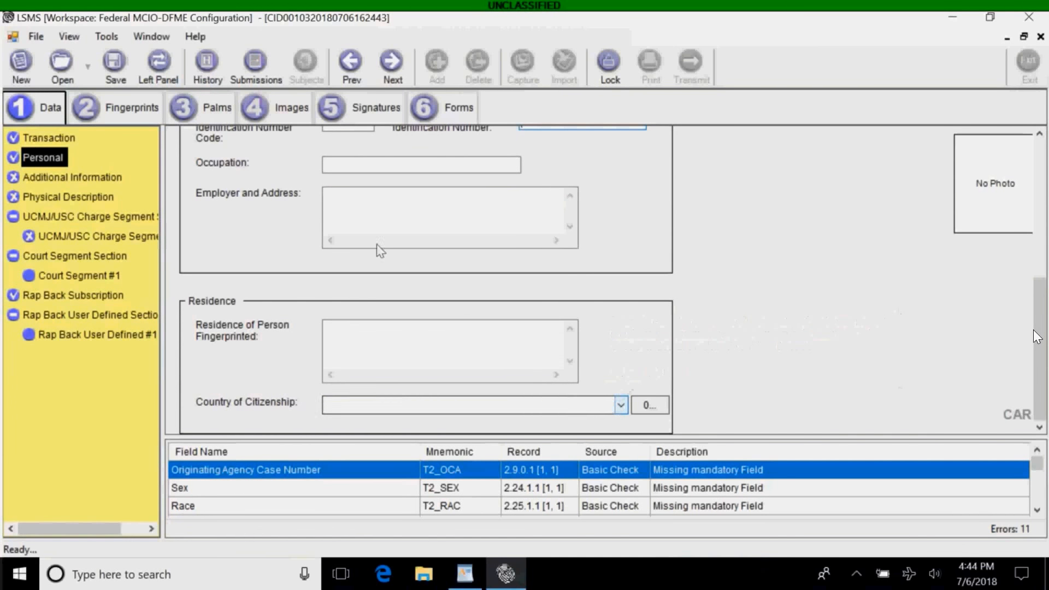
Enter the Originating Agency Case Number in Additional Information and let it validate.
left_click(70, 177)
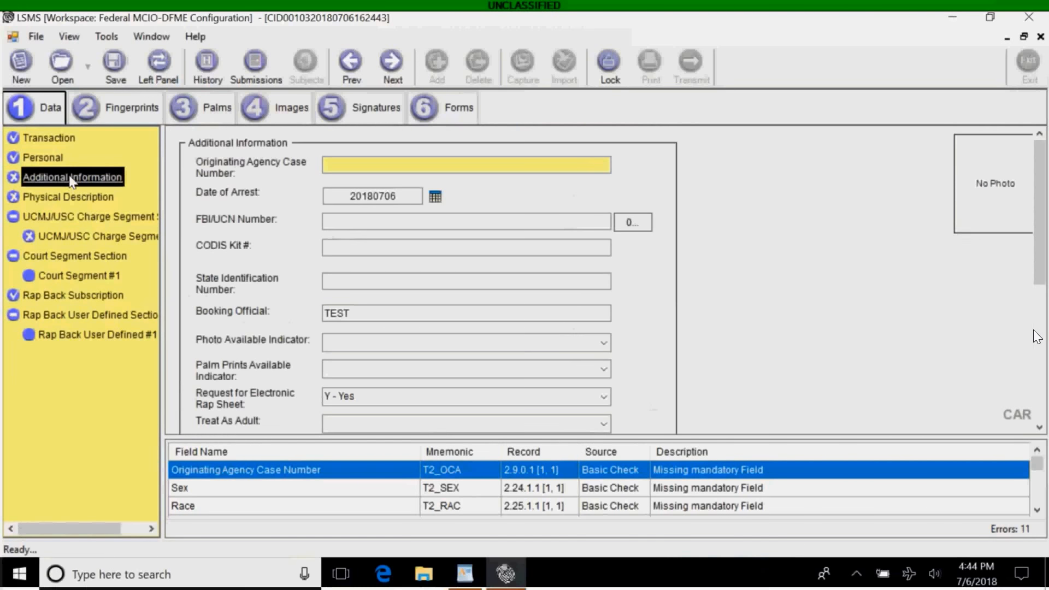
left_click(375, 165)
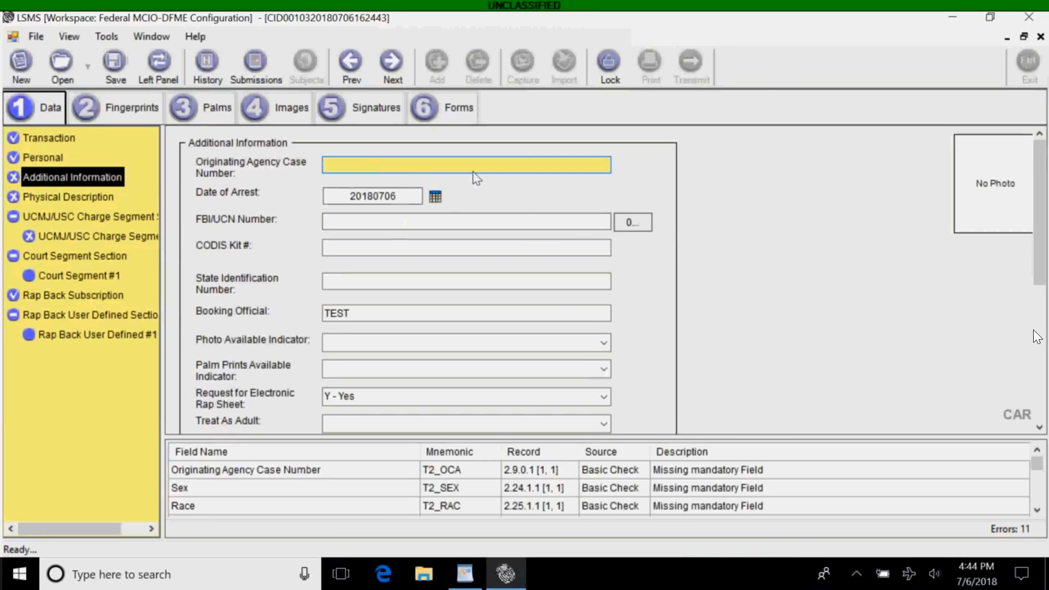
mouse_move(473, 164)
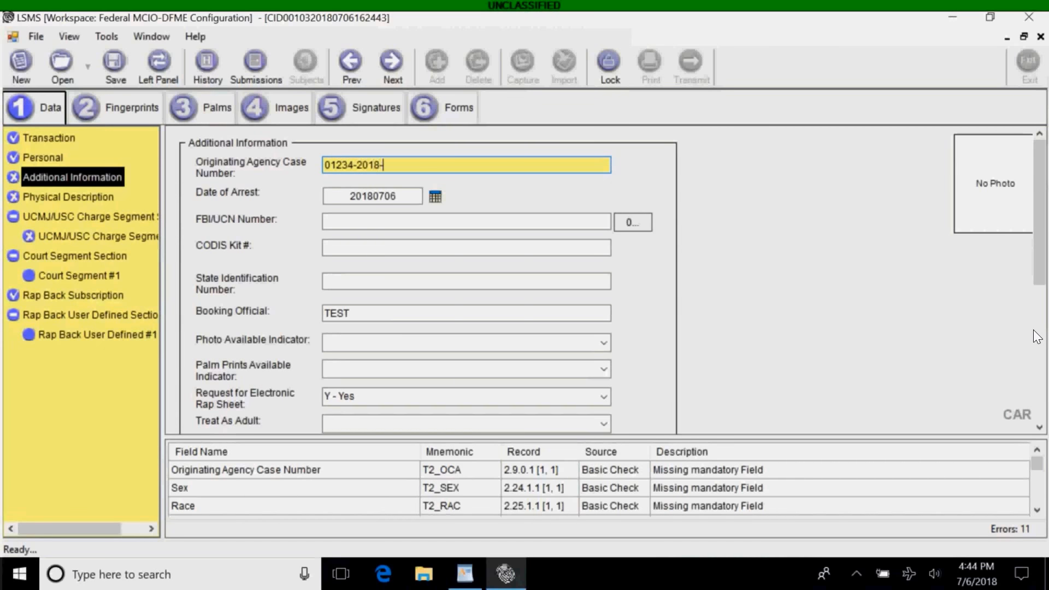
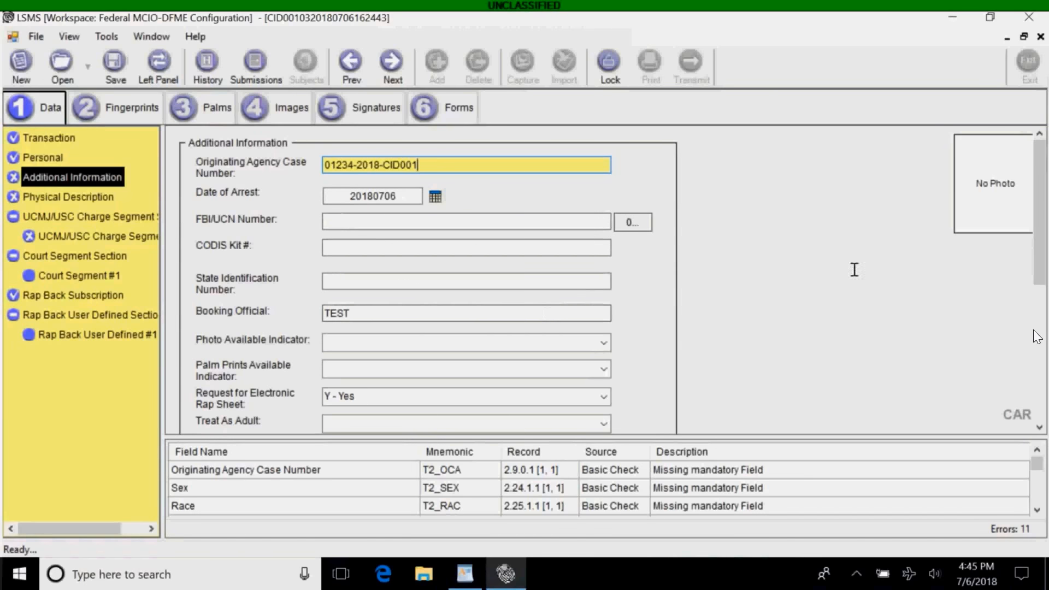
left_click_drag(1039, 236, 1042, 311)
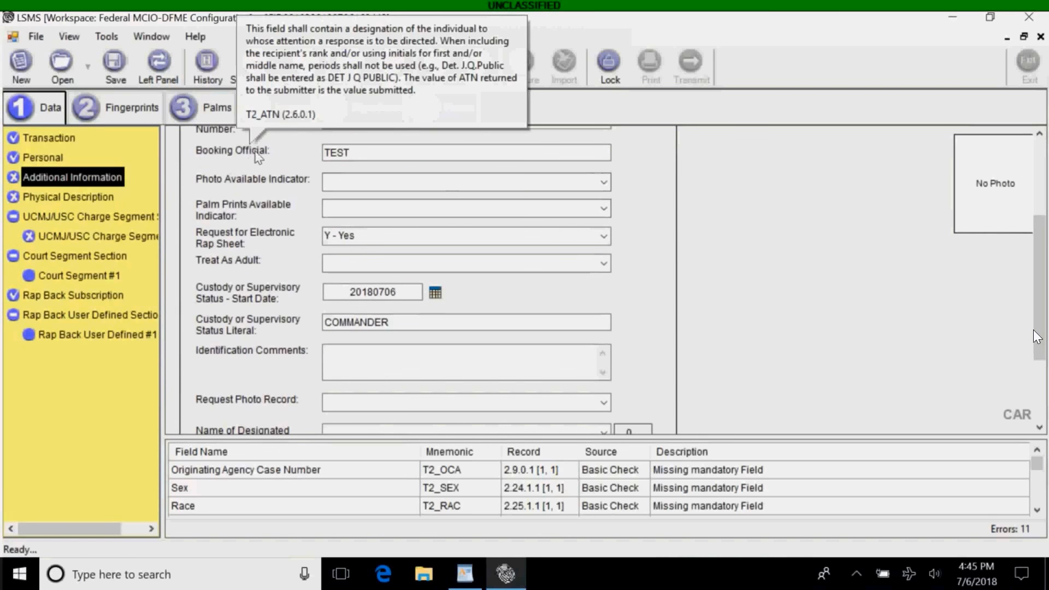
left_click(361, 152)
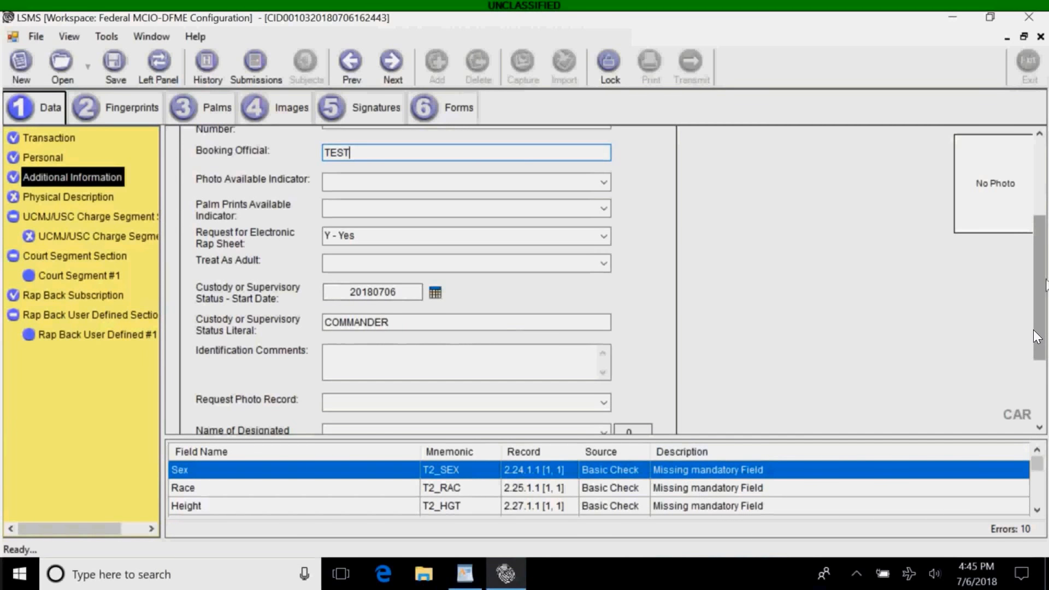
scroll(1036, 337, "down", 3)
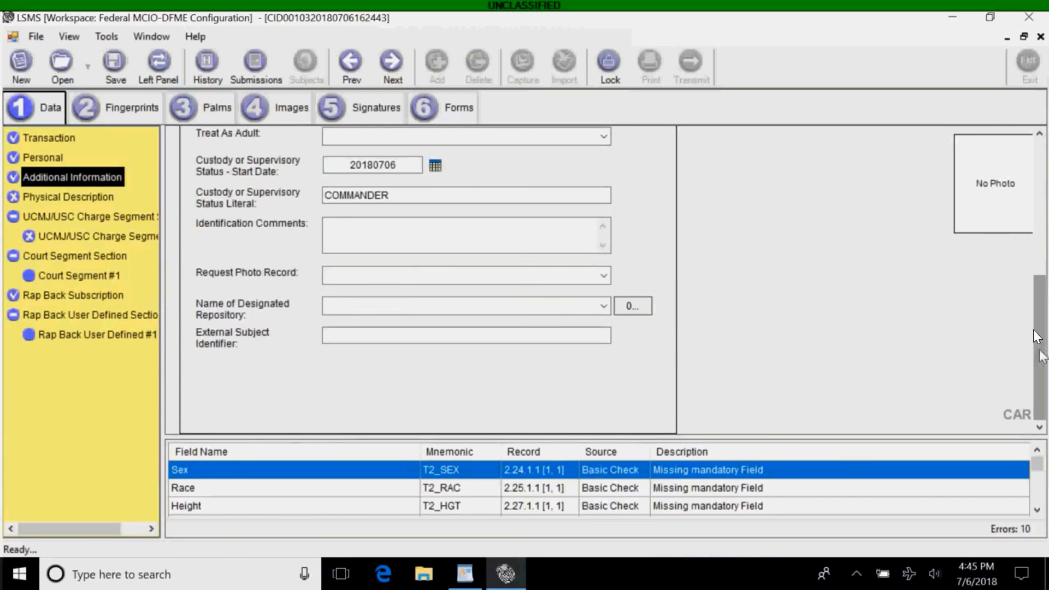
left_click(110, 201)
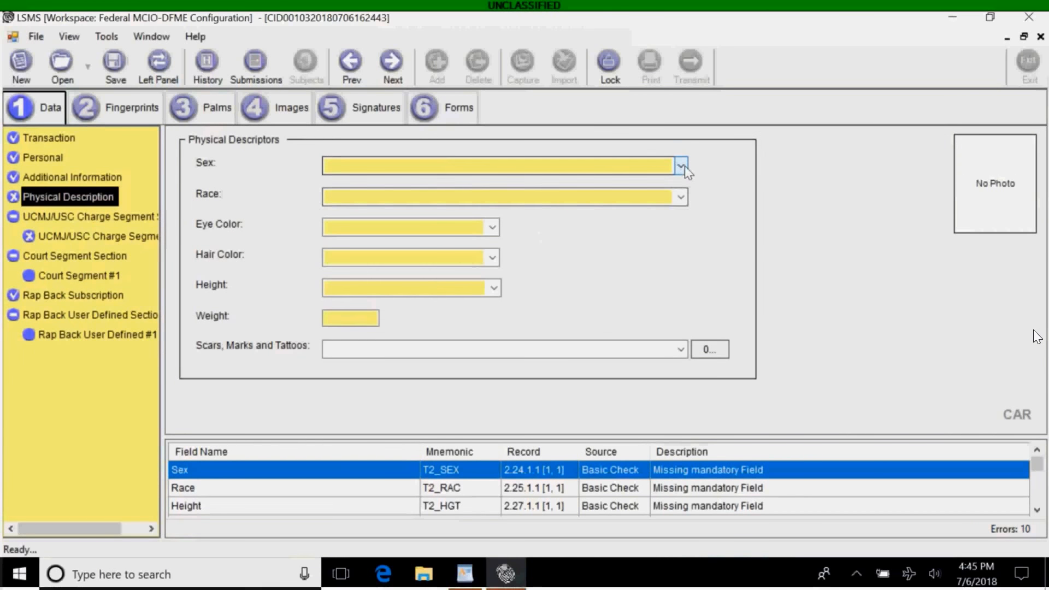
Set sex Male, race American Indian, eye colour Blue and hair colour Black.
left_click(681, 166)
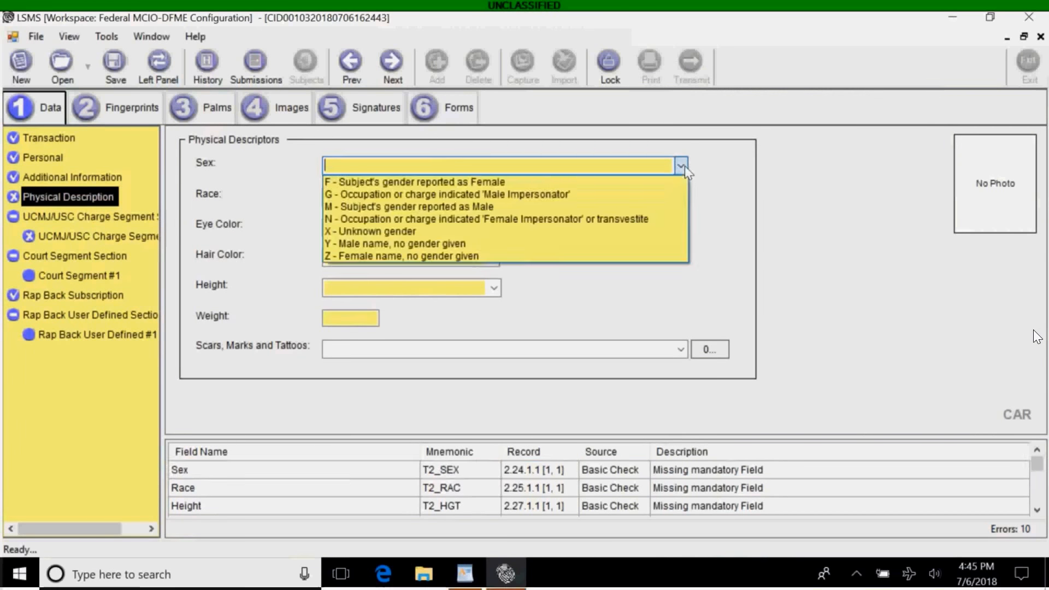
left_click(518, 212)
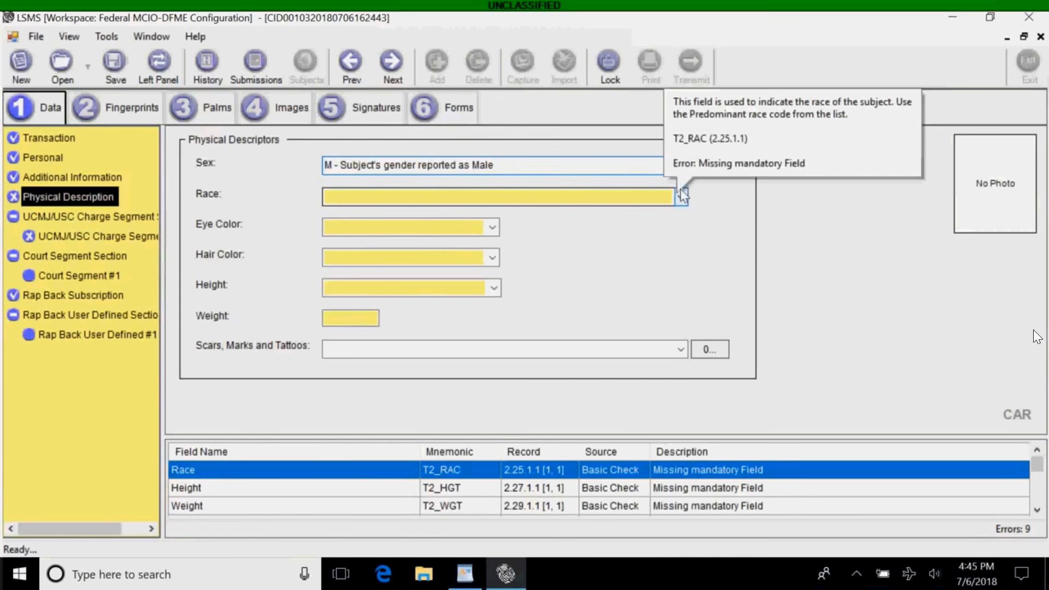
left_click(681, 195)
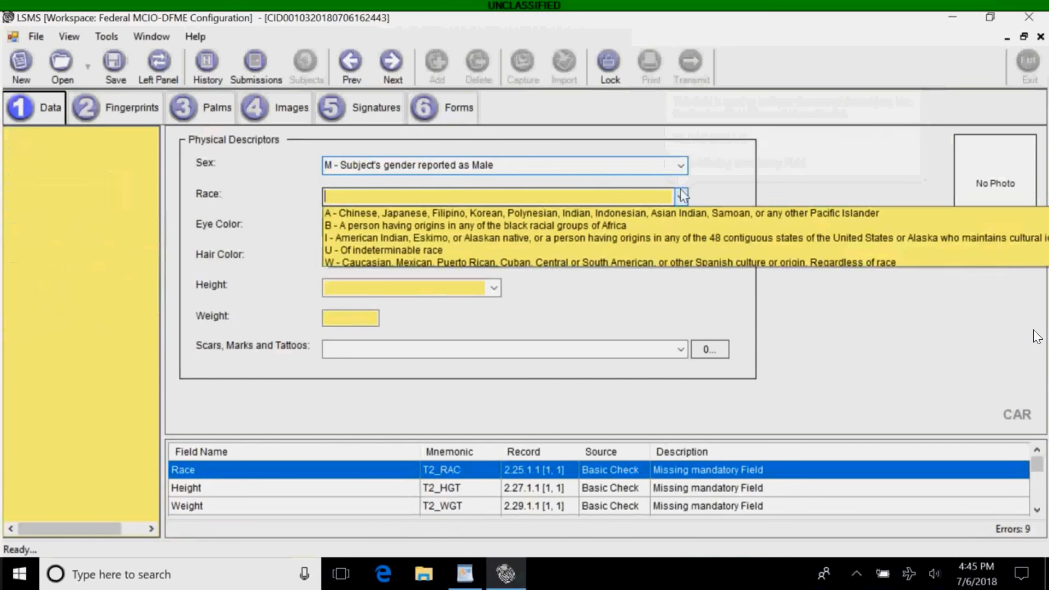
left_click(542, 241)
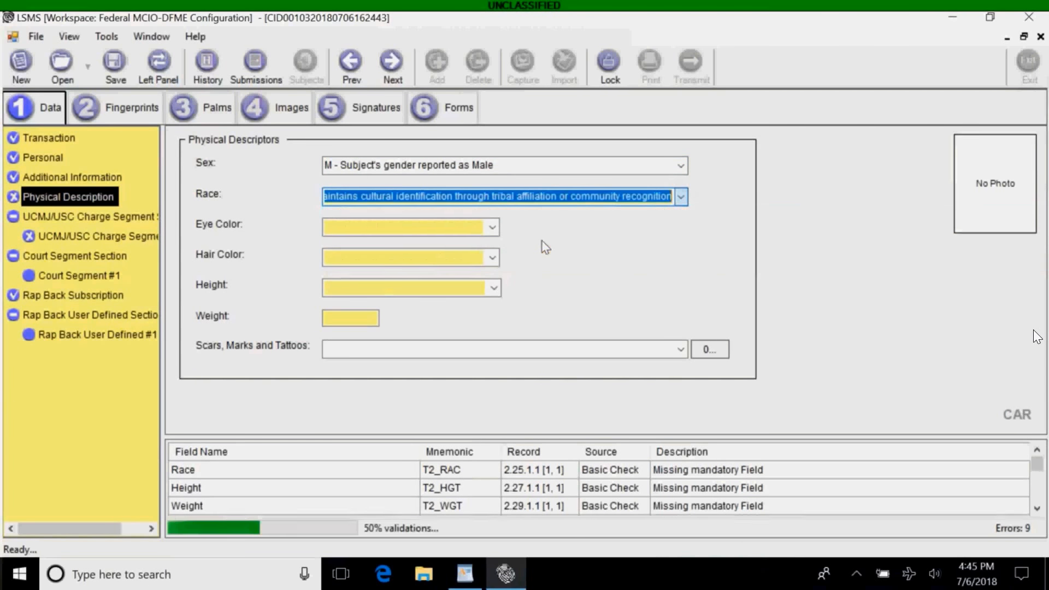
left_click(492, 227)
left_click(440, 255)
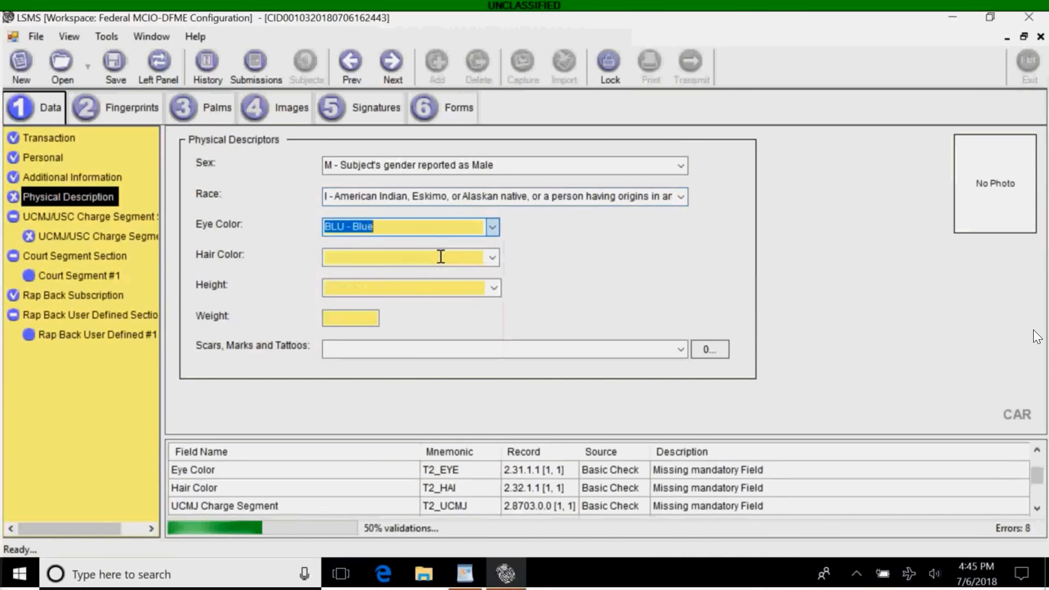
left_click(492, 257)
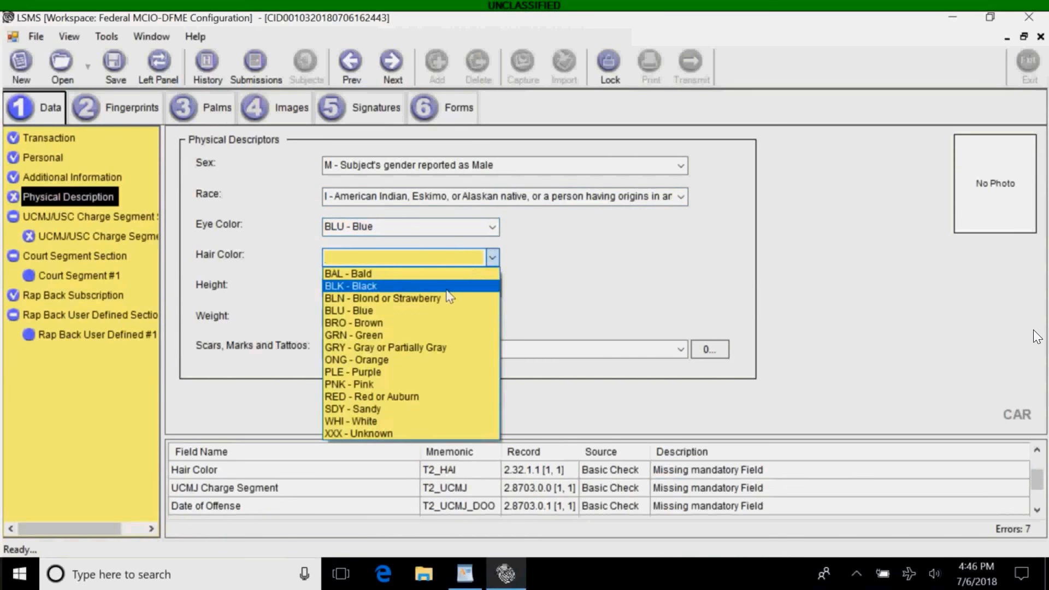
left_click(416, 286)
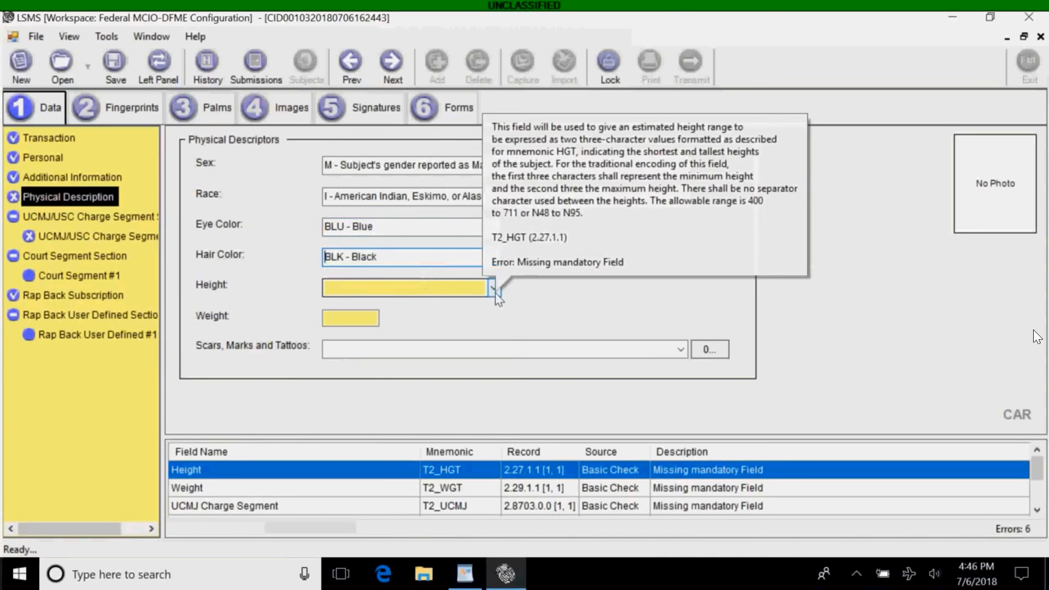
Set weight 195 and height 6'00", then open UCMJ/USC Charge Segment #1.
left_click(454, 289)
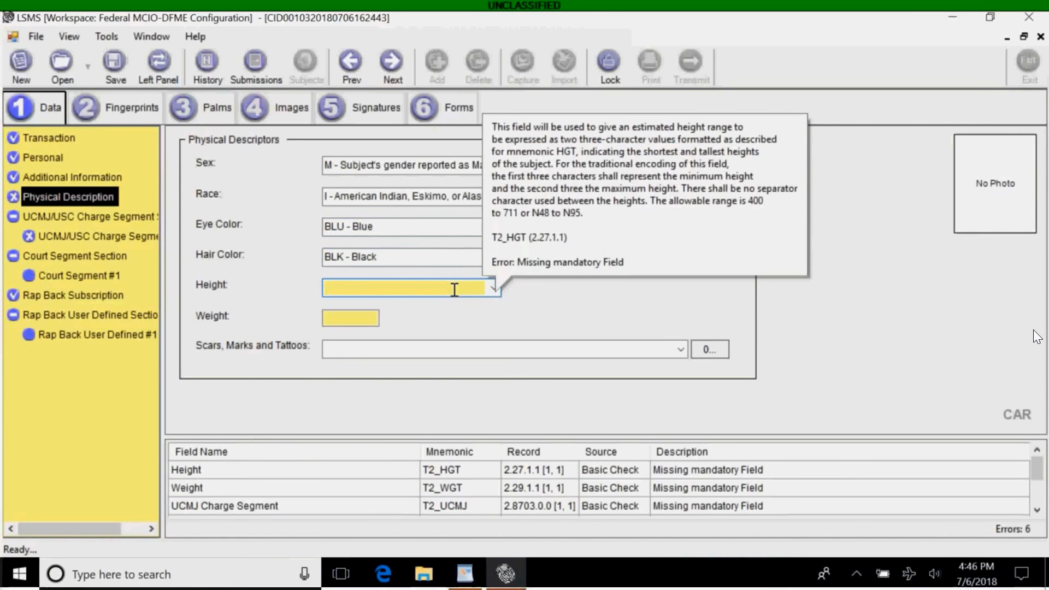
type("N72")
left_click(368, 317)
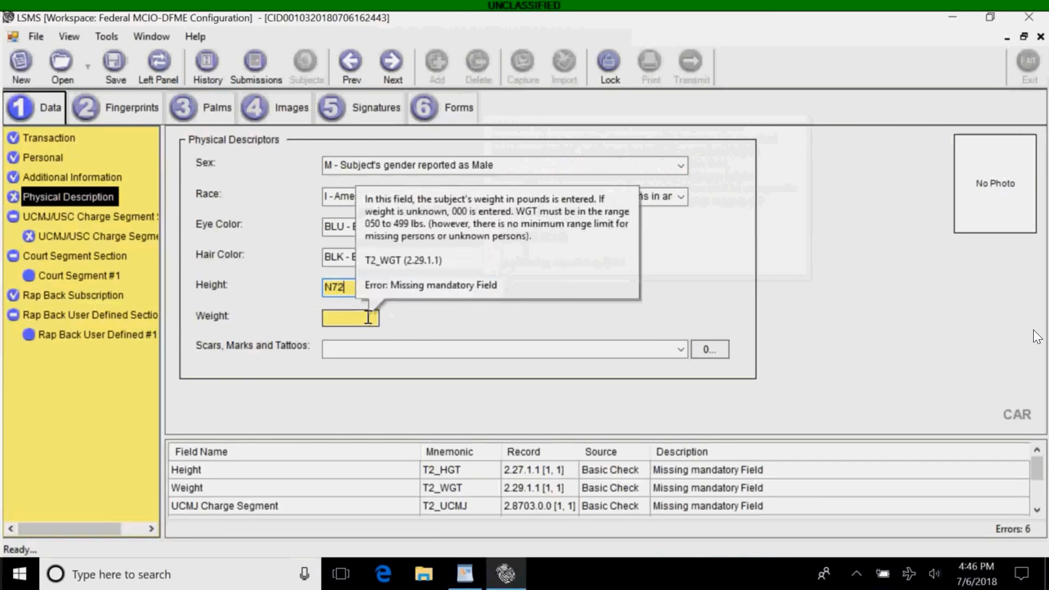
type("195")
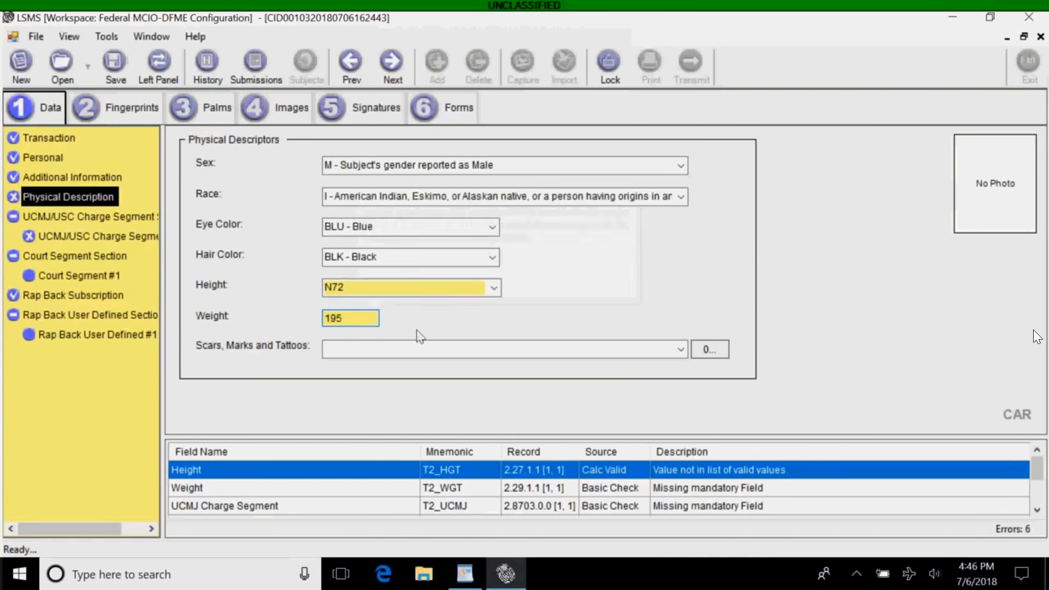
left_click(493, 287)
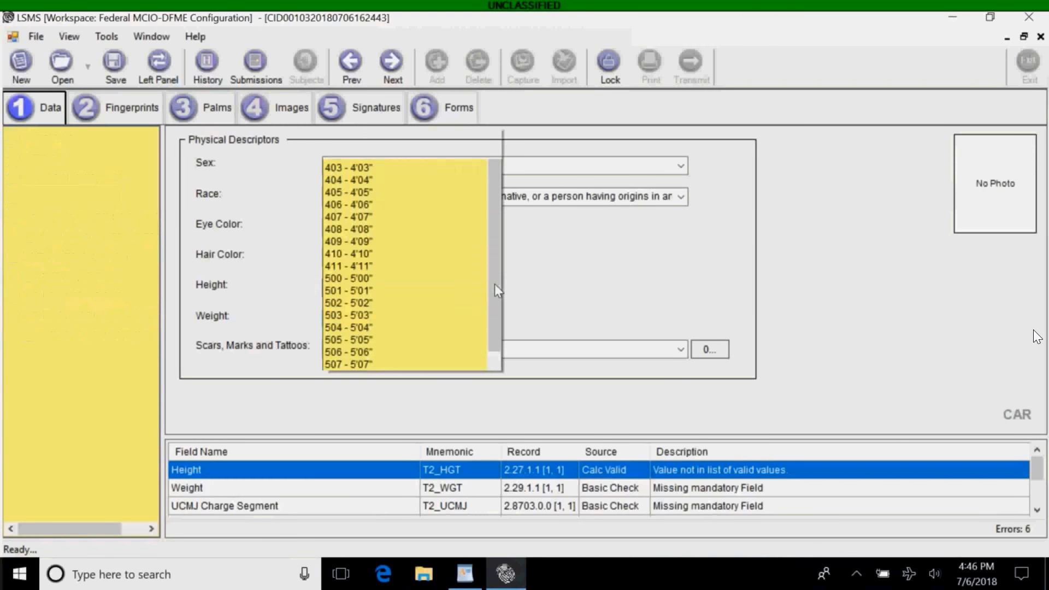
left_click_drag(493, 196, 491, 248)
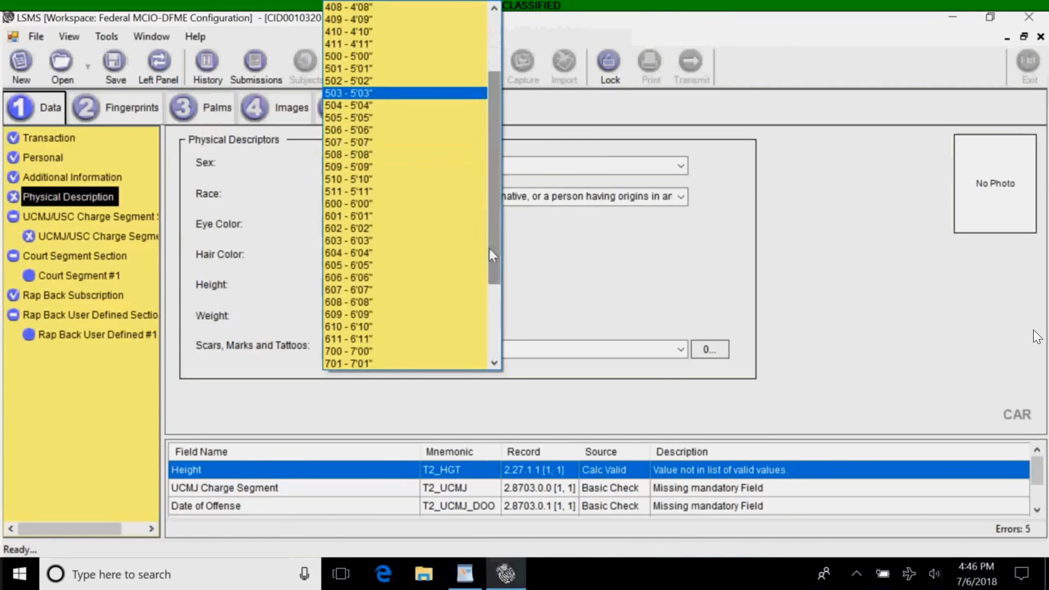
left_click(371, 206)
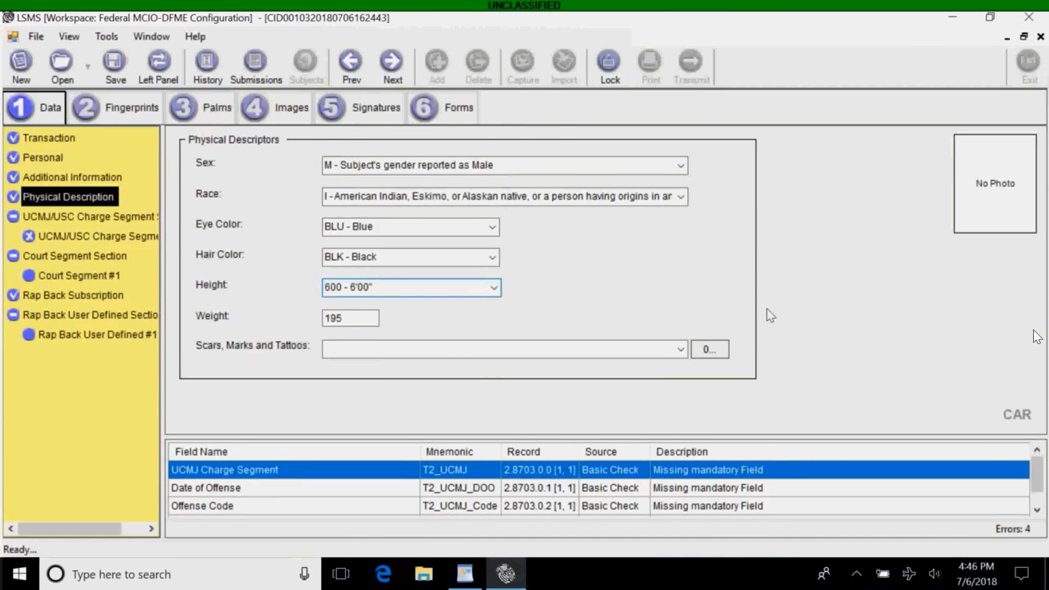
left_click(104, 241)
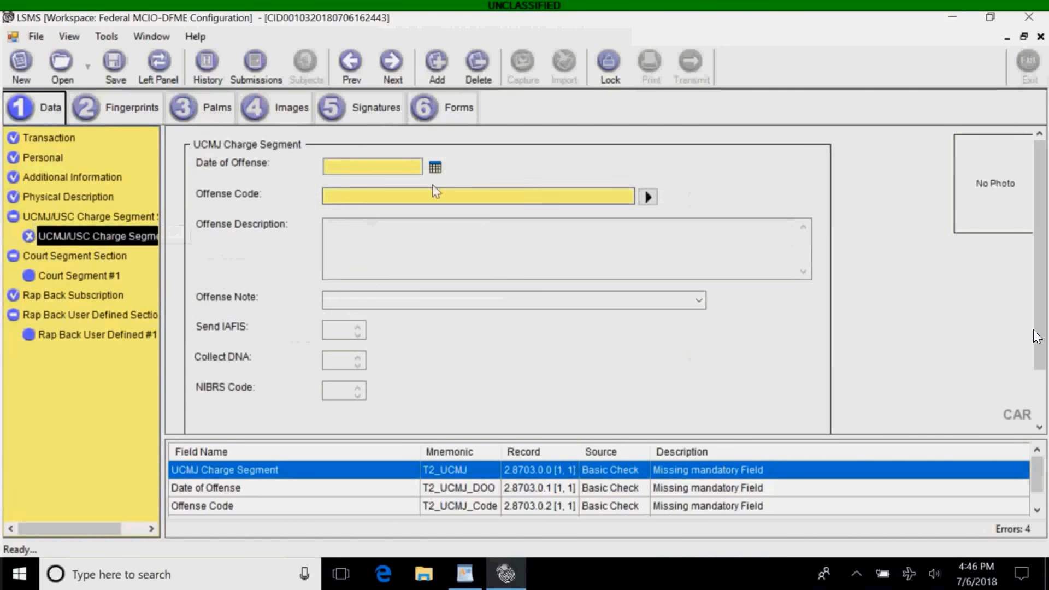
Set Date of Offense to today, 20180706, and bring up the offense code table.
left_click(436, 169)
left_click(413, 199)
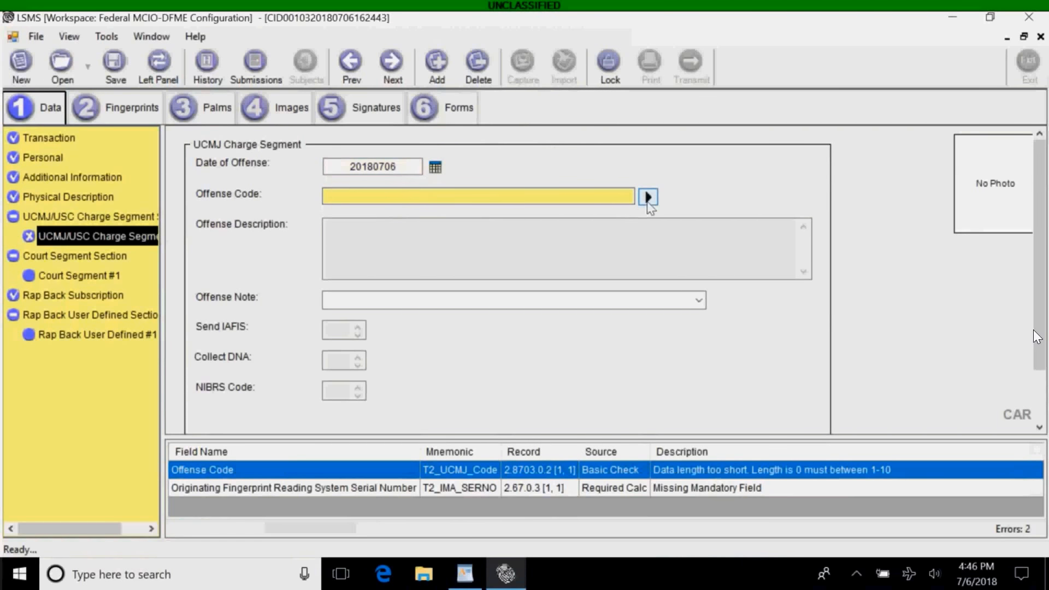
left_click(647, 198)
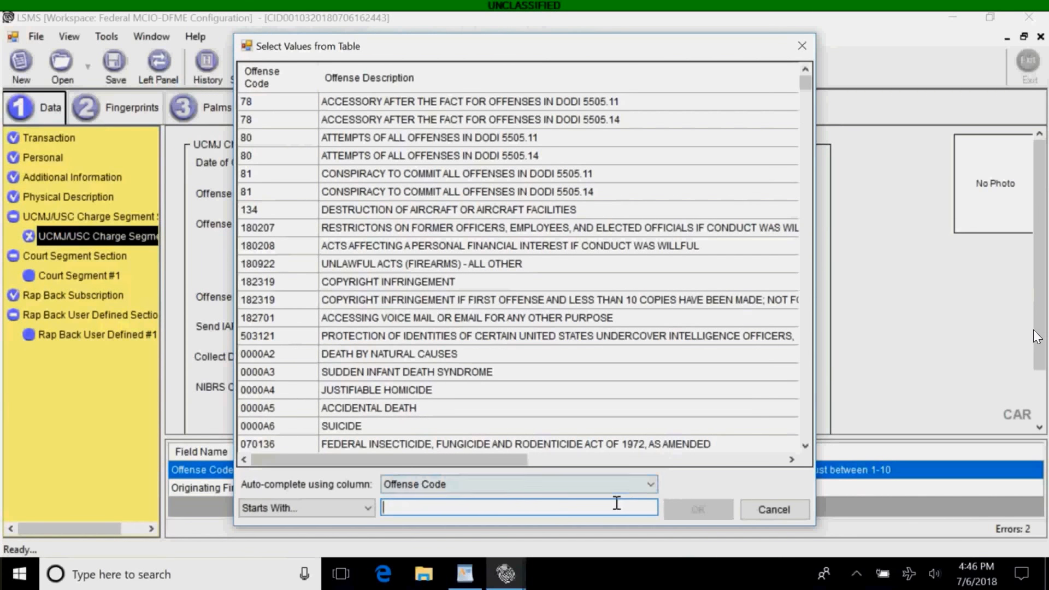
Choose offense code 80, Attempts of all offenses in DODI 5505.11.
left_click(366, 508)
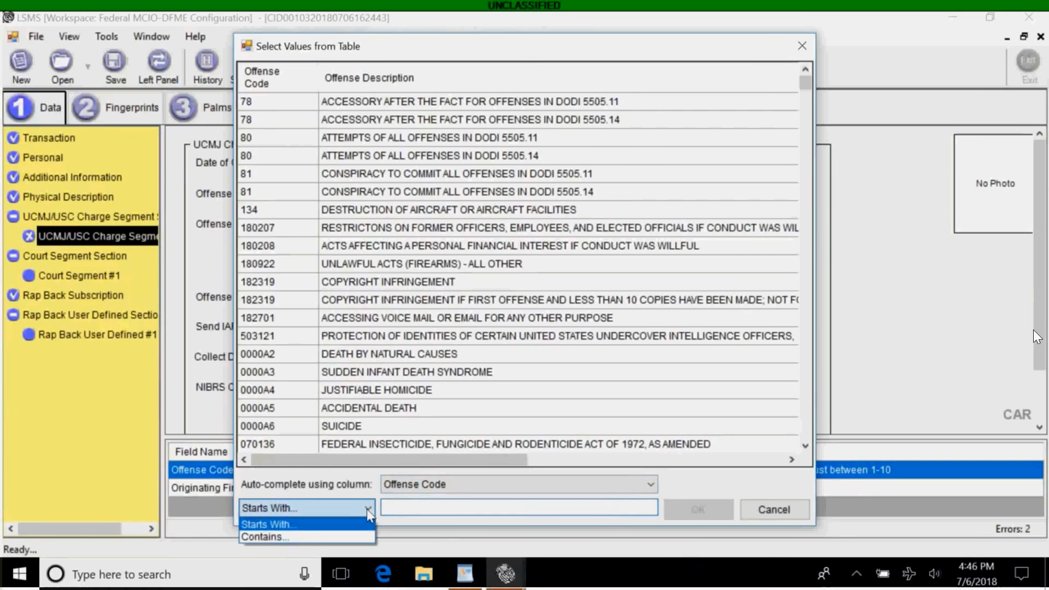
left_click(415, 511)
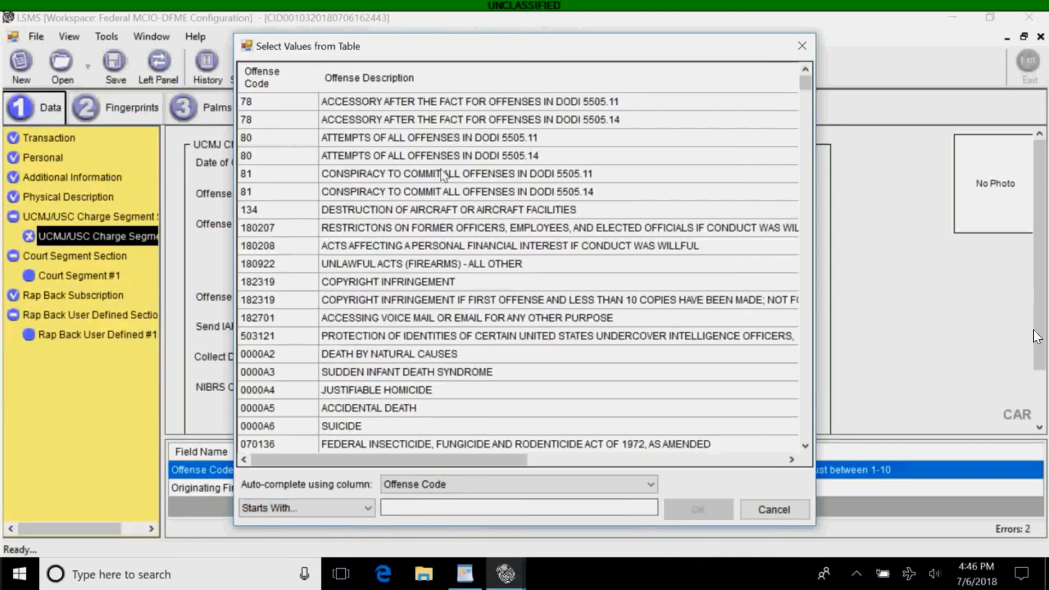
left_click(258, 138)
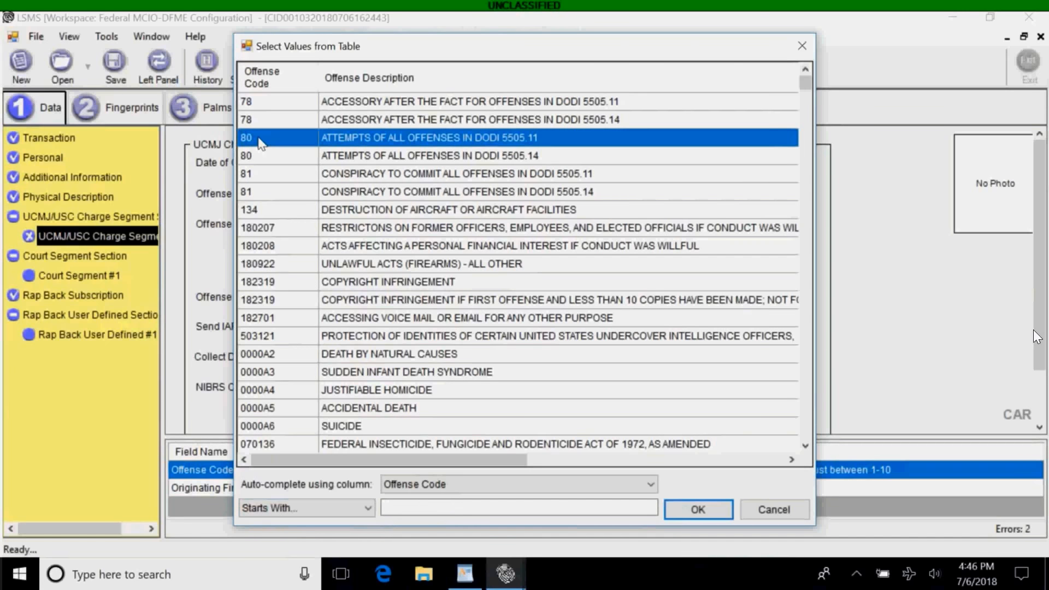
left_click(681, 512)
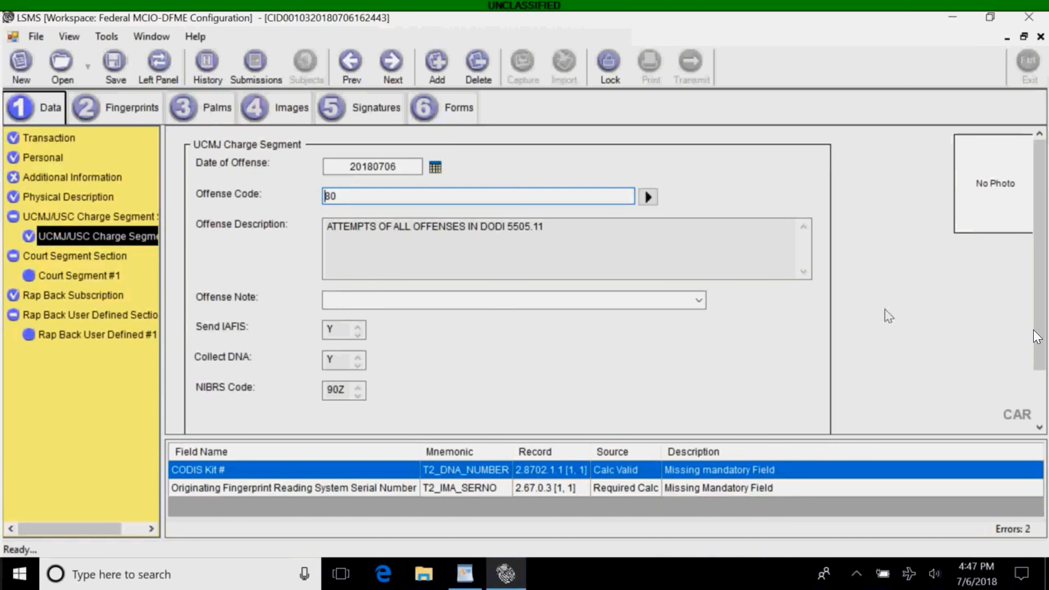
Enter the CODIS Kit # in Additional Information, save the transaction, and go to Fingerprints.
scroll(1037, 337, "down", 2)
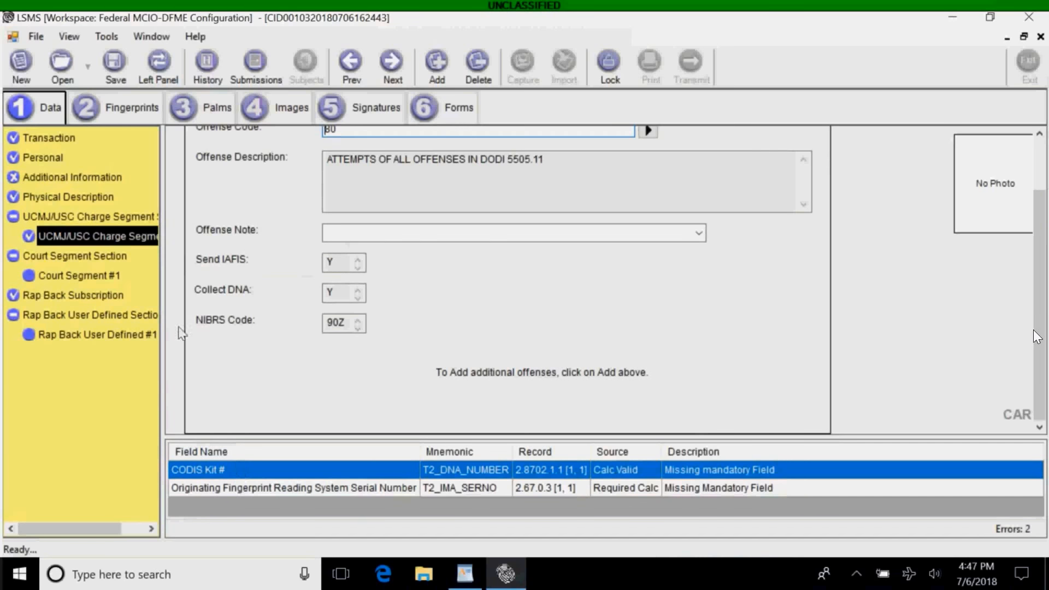
left_click(66, 179)
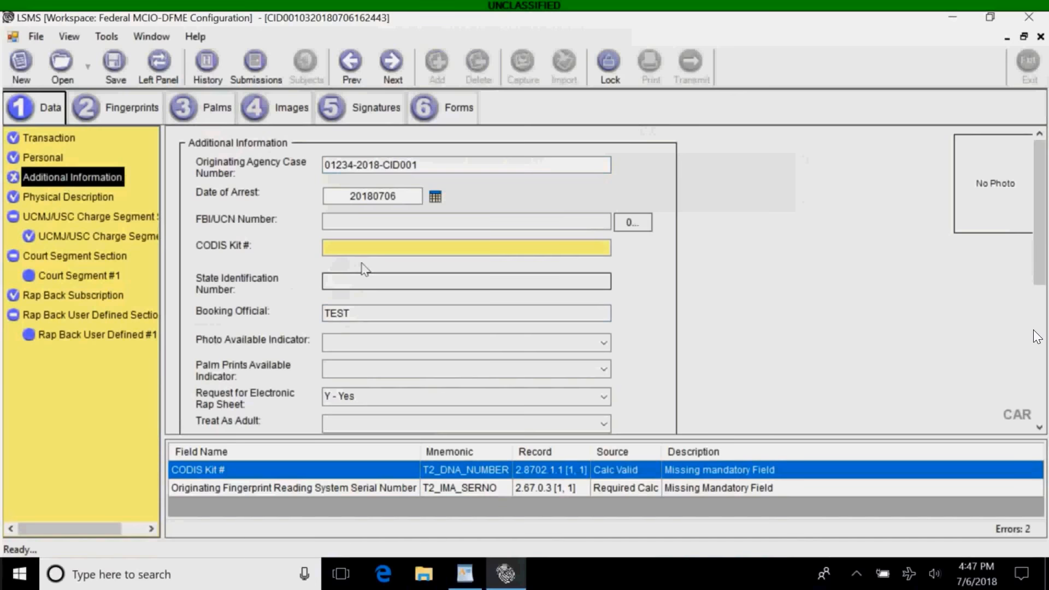
left_click(357, 247)
type("1234567")
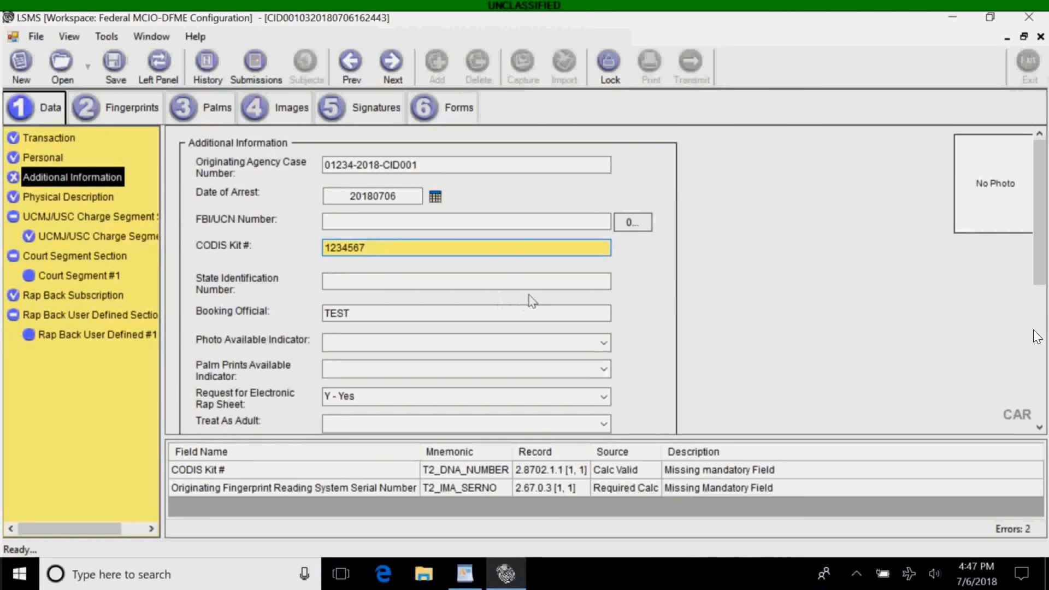
left_click(529, 285)
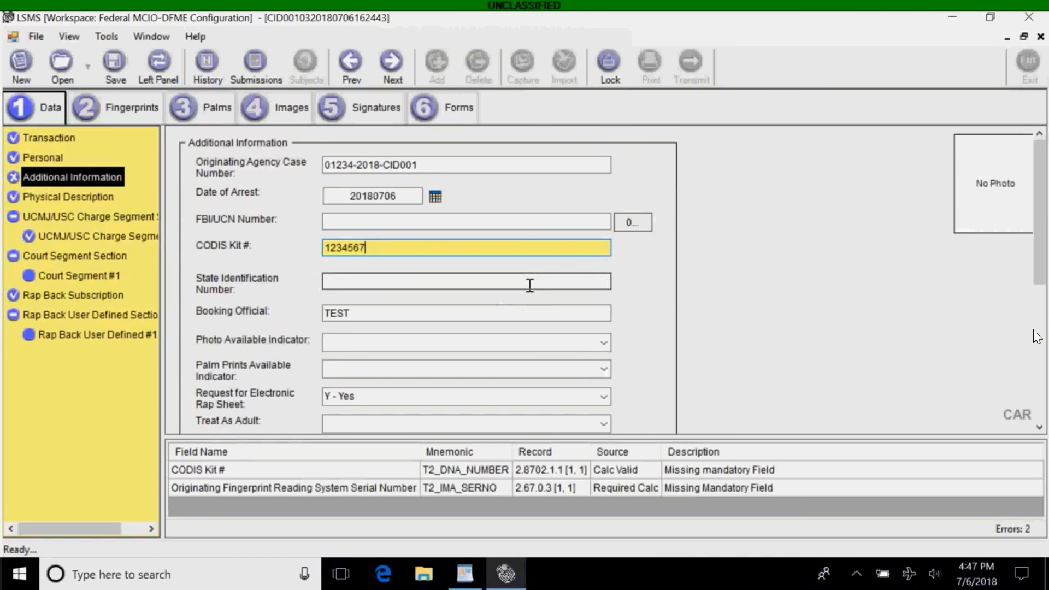
left_click(48, 202)
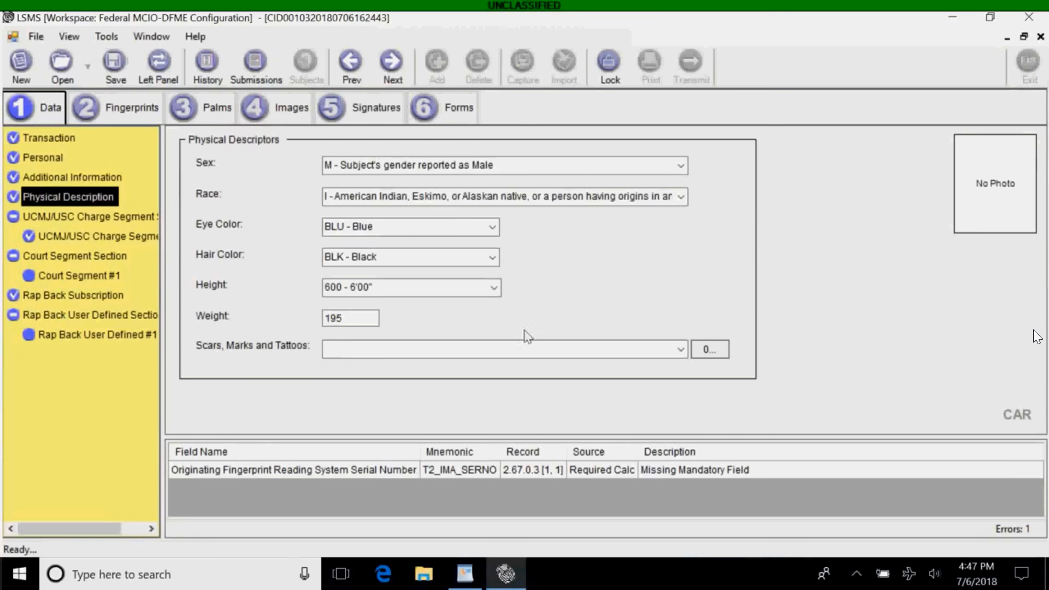
left_click(112, 66)
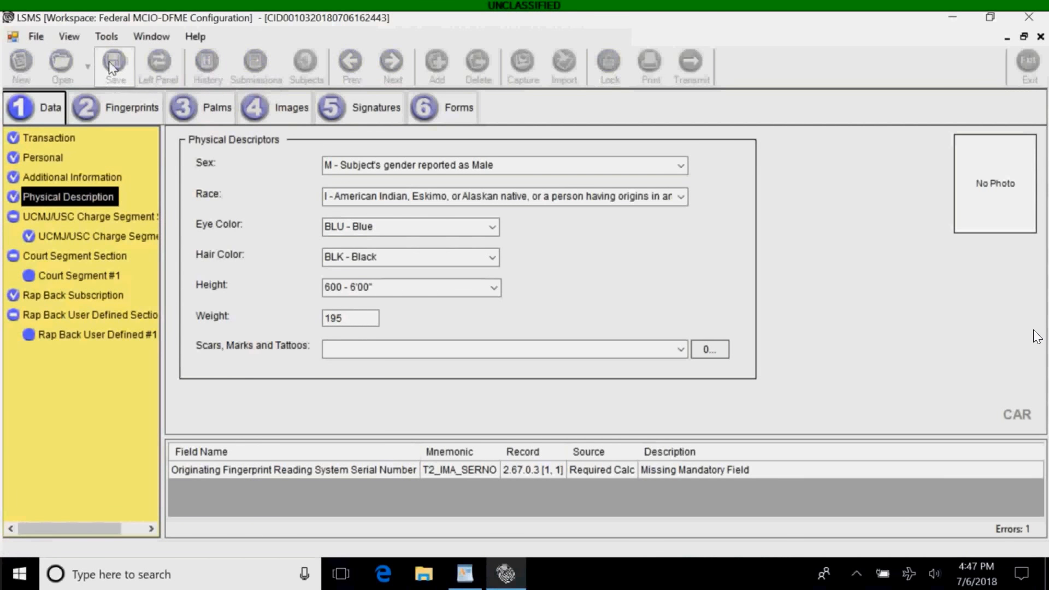
left_click(121, 112)
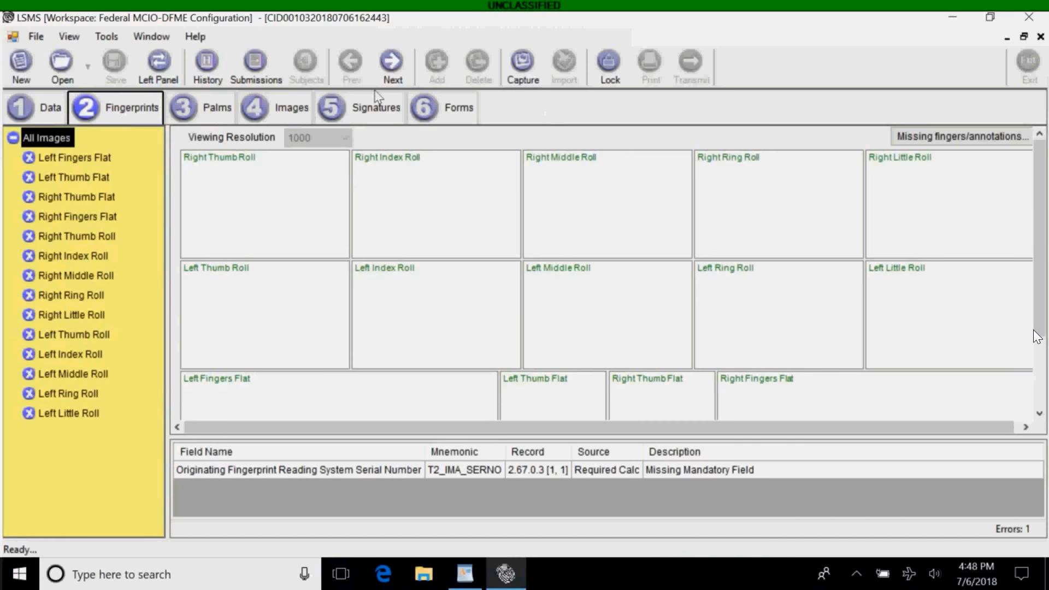
Capture all ten rolled and four flat fingerprints, then return to the Data view.
left_click(522, 60)
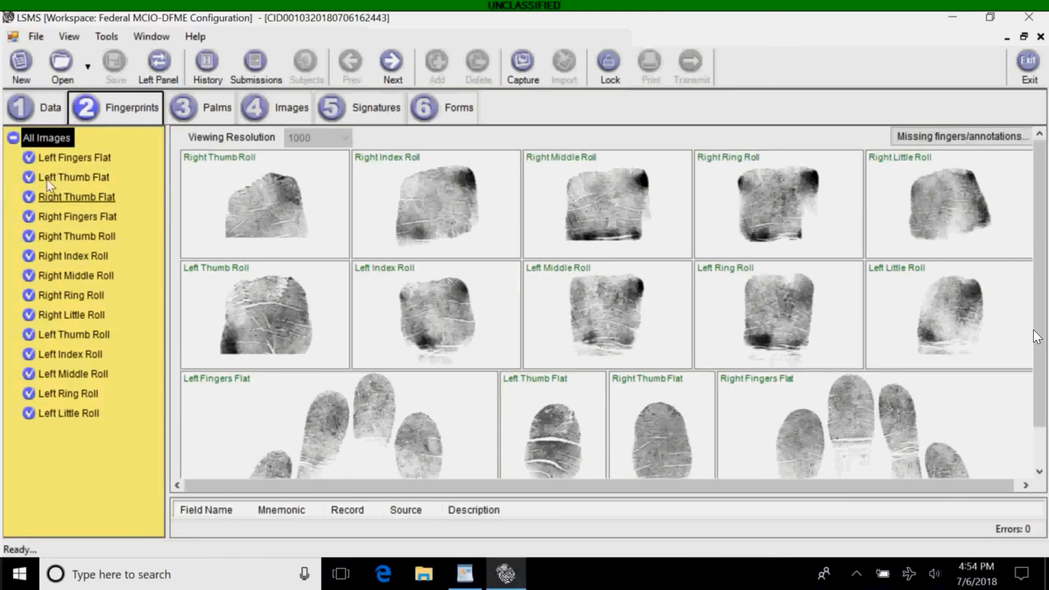
left_click(39, 112)
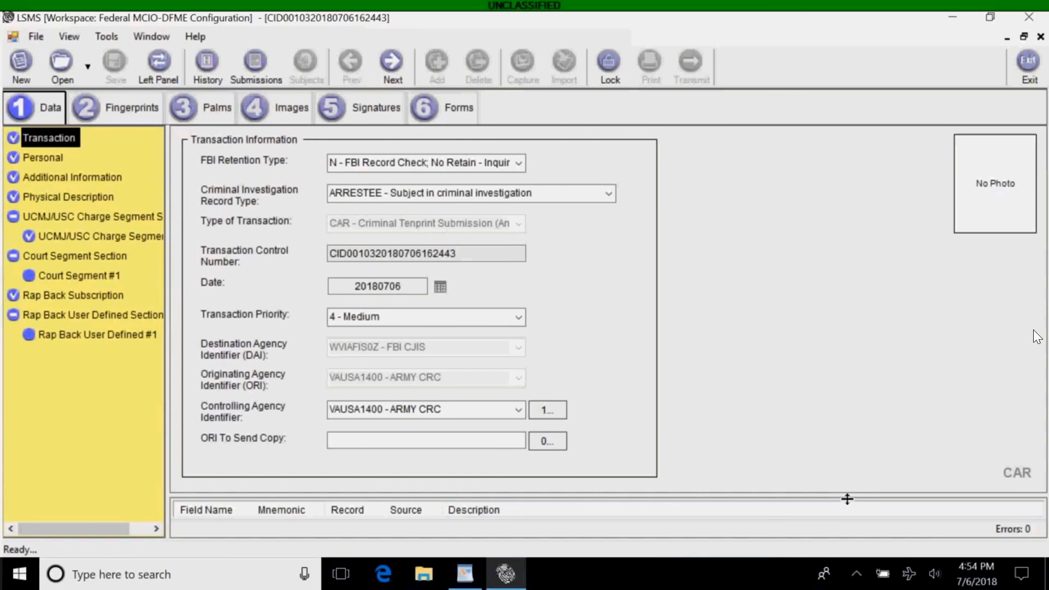
Capture the palm prints, review the left lower, left writer's and right upper palm images, then open Forms.
left_click(196, 115)
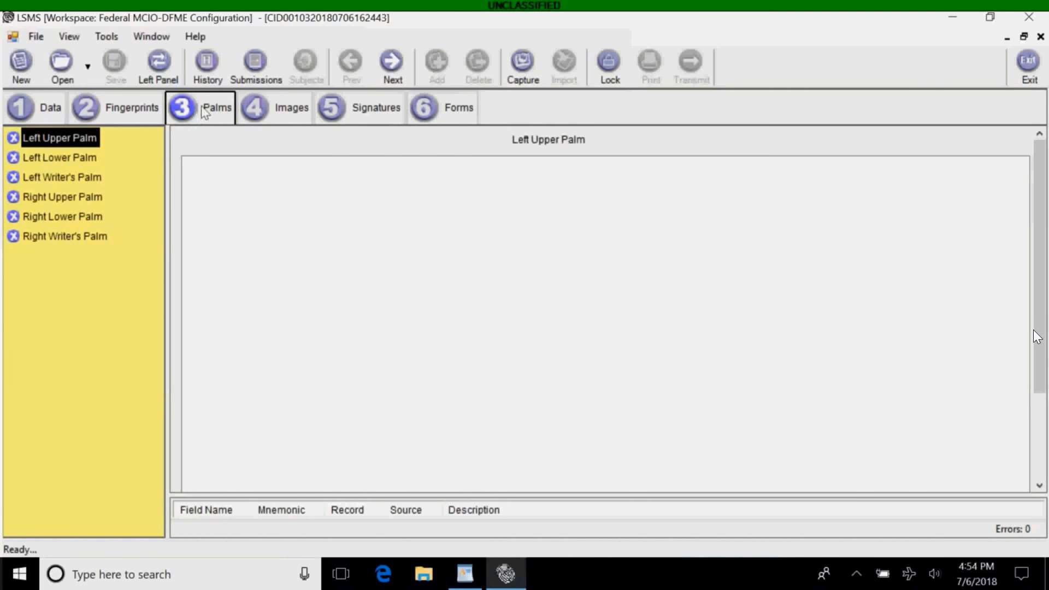
left_click(528, 78)
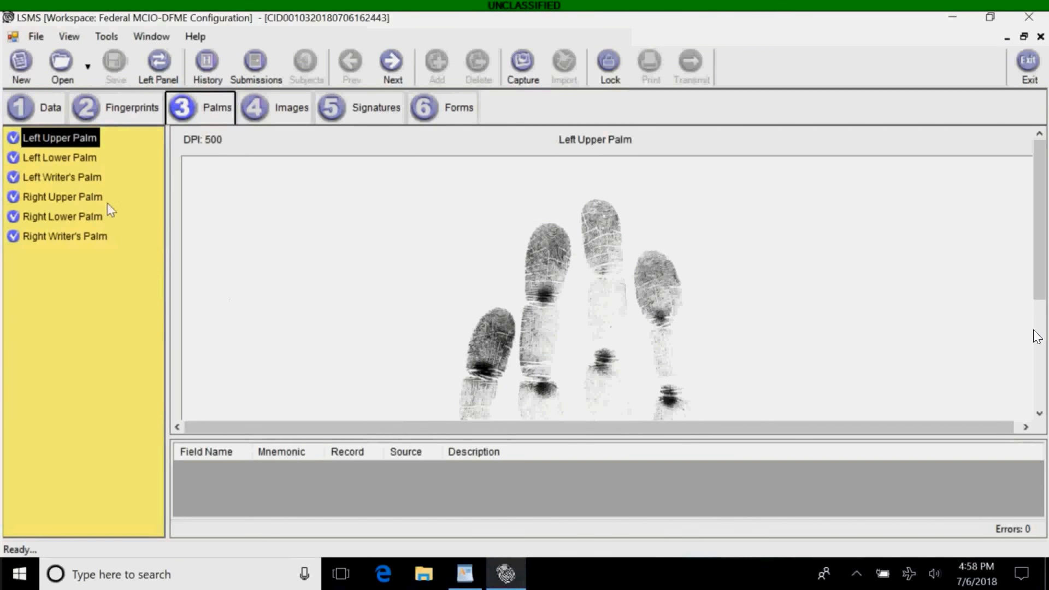
left_click(79, 159)
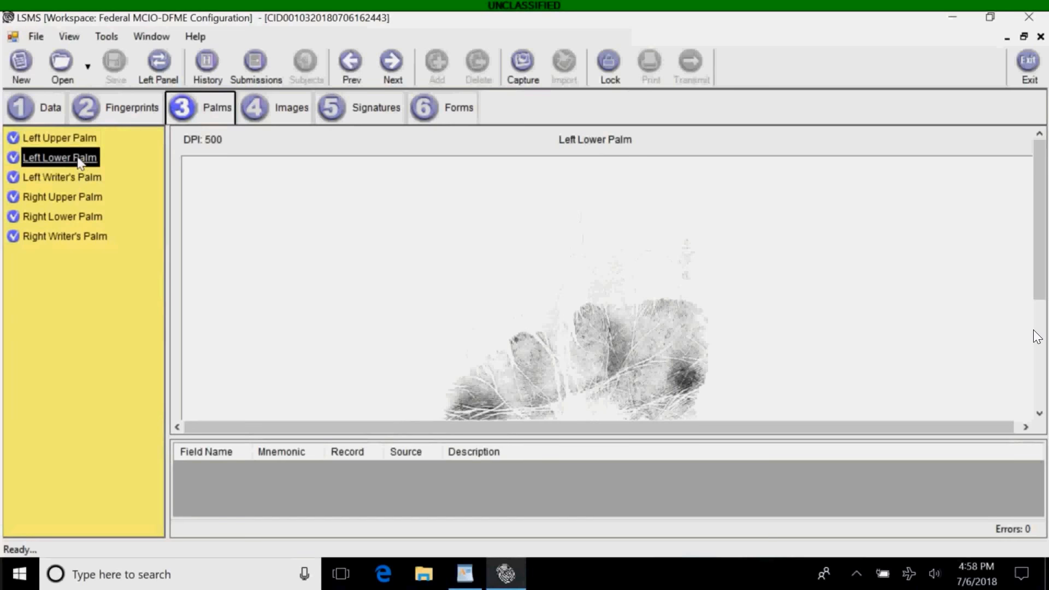
left_click(72, 178)
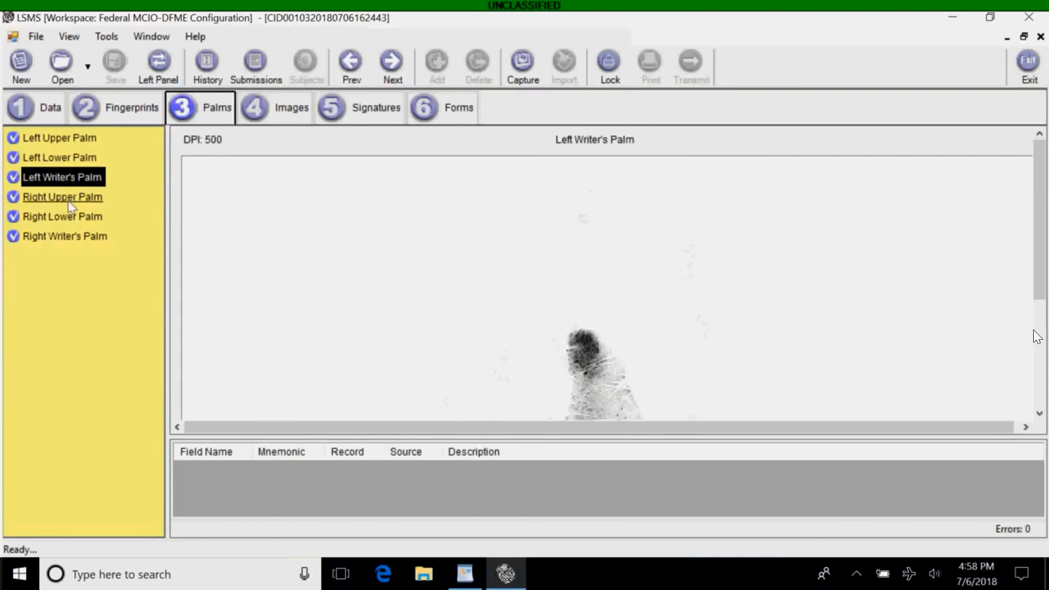
left_click(71, 198)
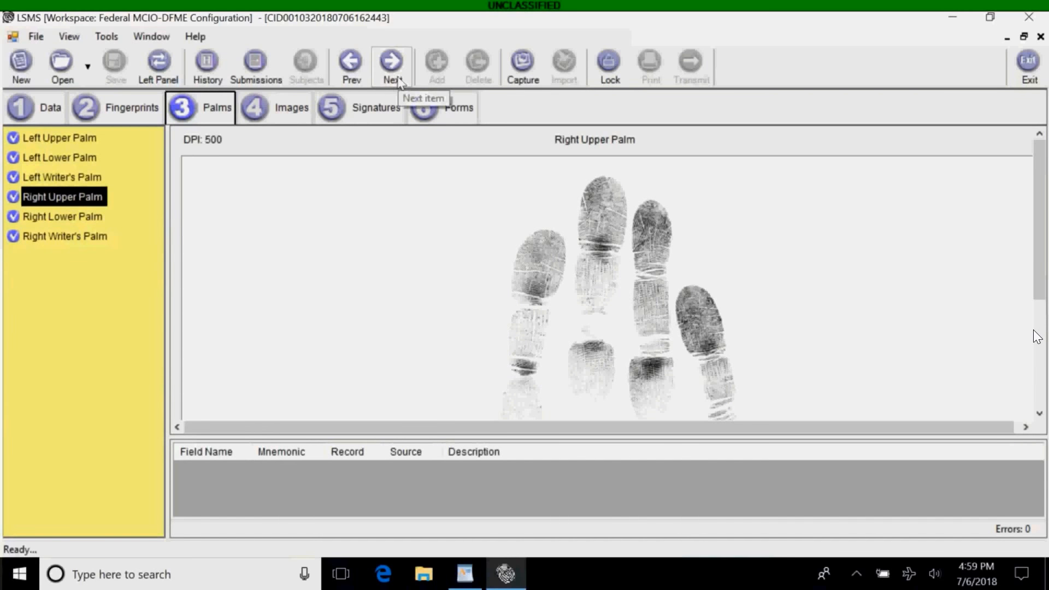
left_click(448, 109)
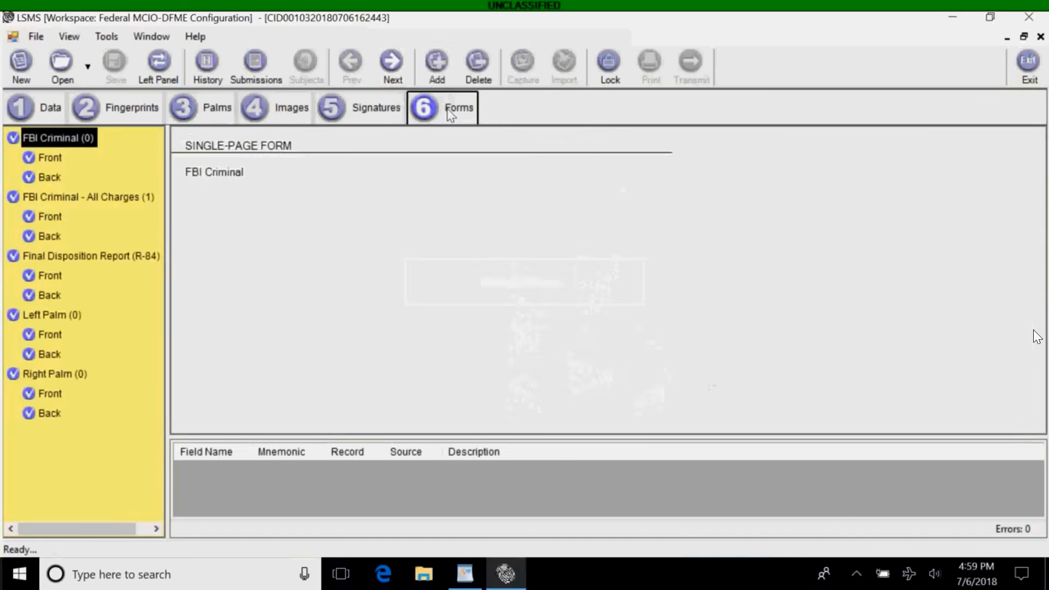
Preview the FBI Criminal form's front page with the transaction number, then return to Transaction Information.
left_click(51, 159)
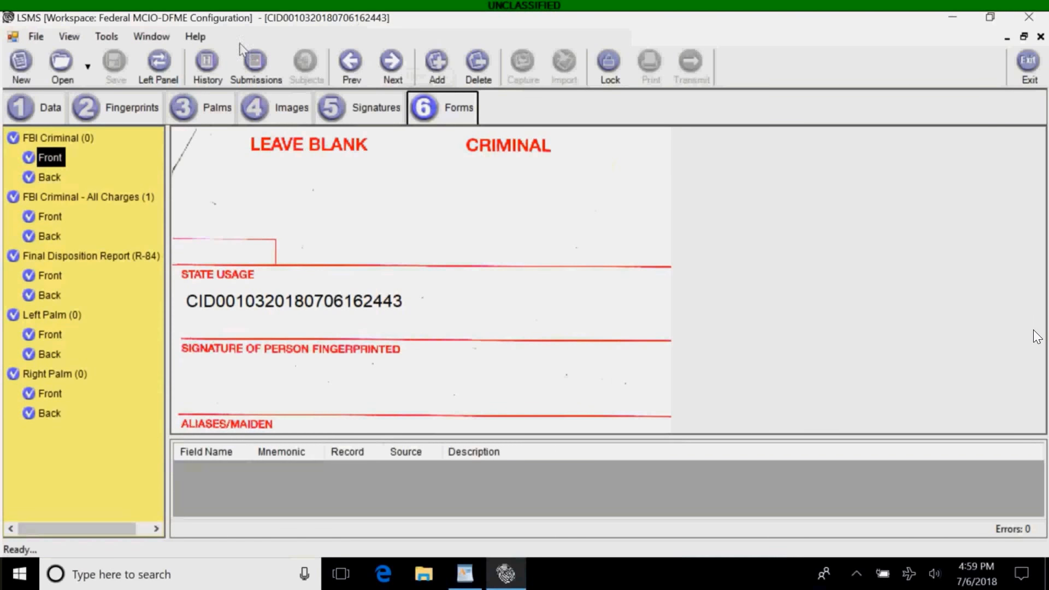
left_click(36, 111)
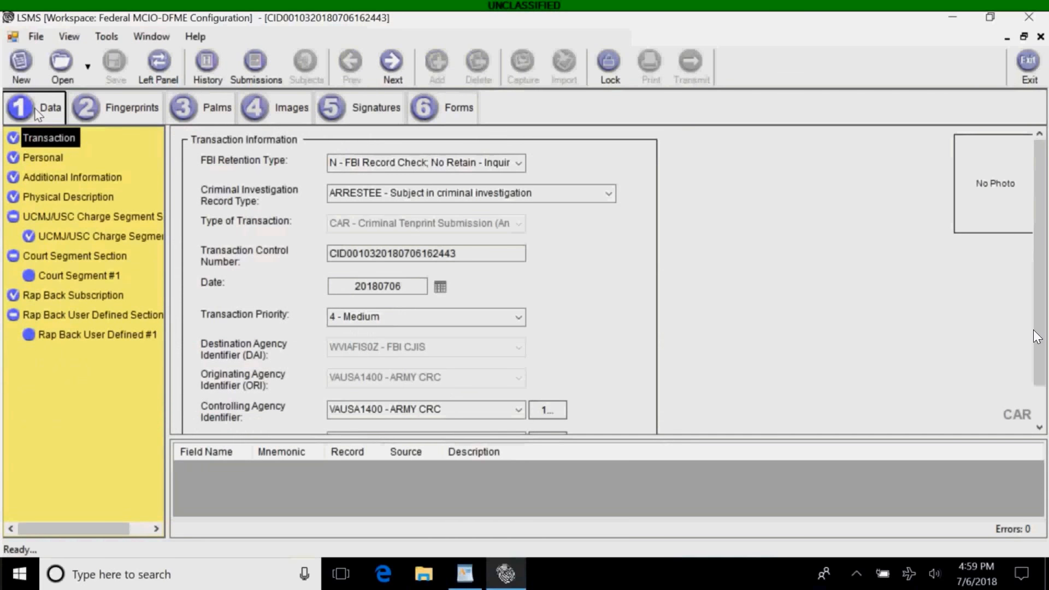
Review the Personal and Additional Information pages, then lock the CAR record despite the missing-photos warning.
left_click(44, 158)
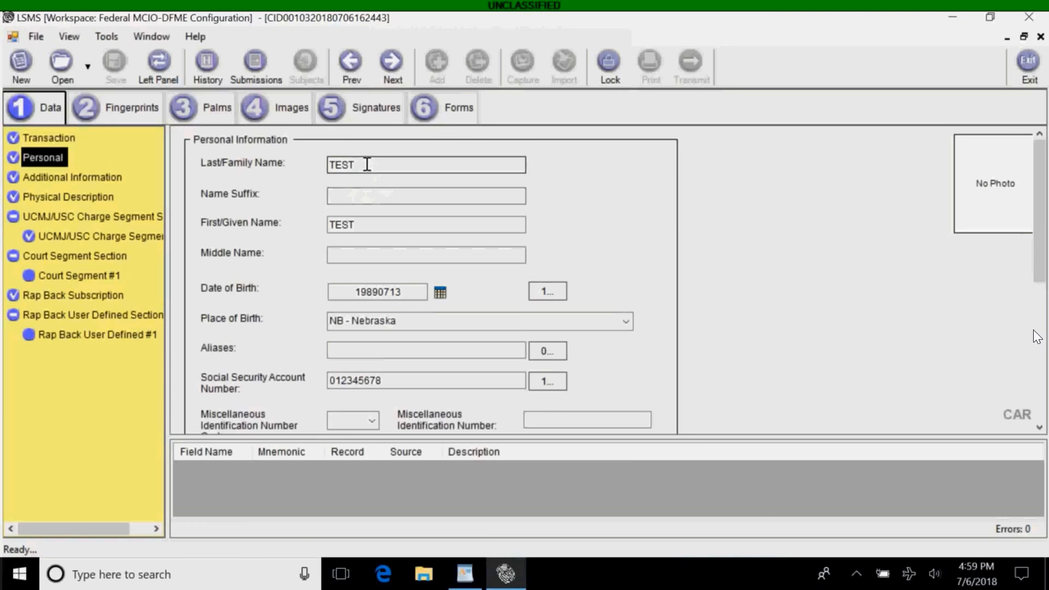
left_click(111, 178)
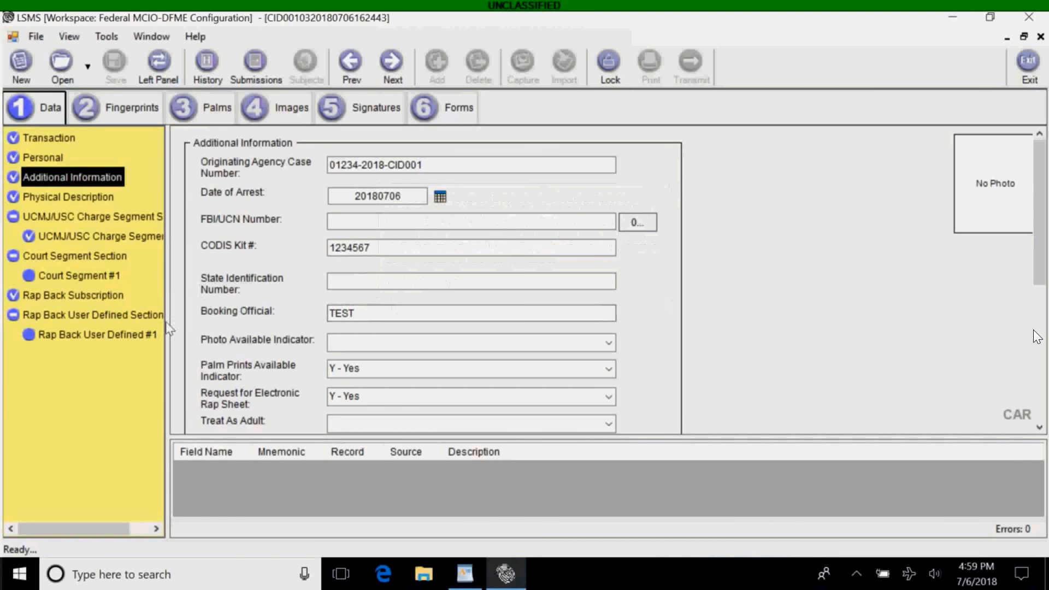
mouse_move(216, 175)
left_click(608, 63)
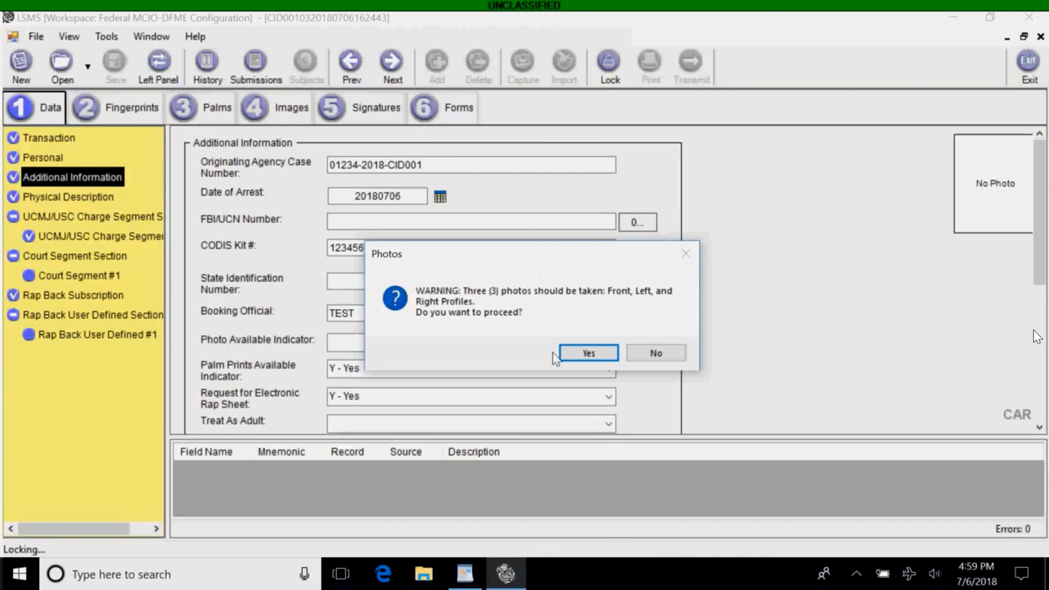
left_click(573, 352)
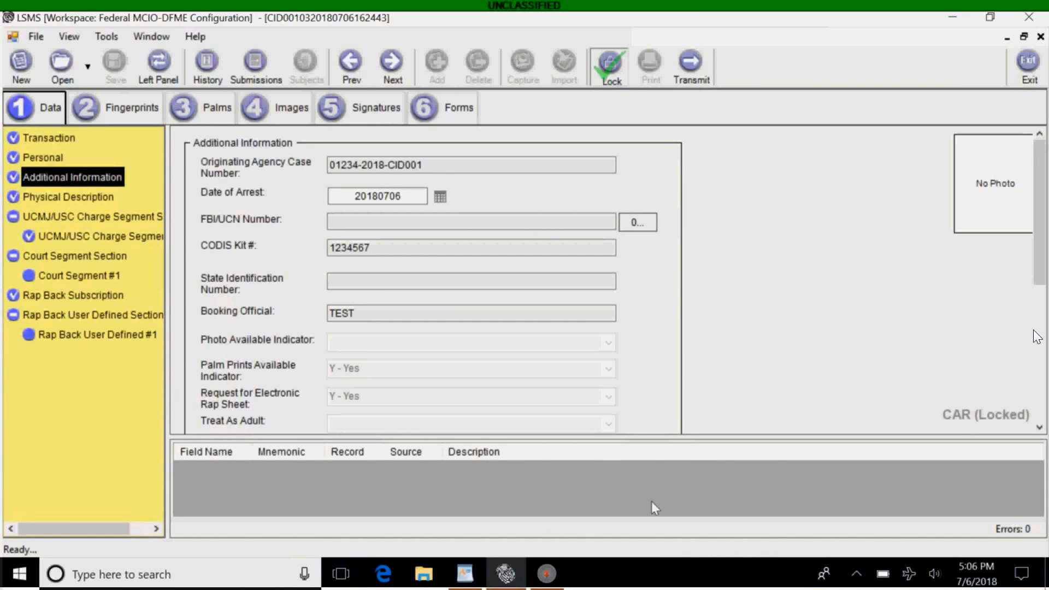
left_click(546, 575)
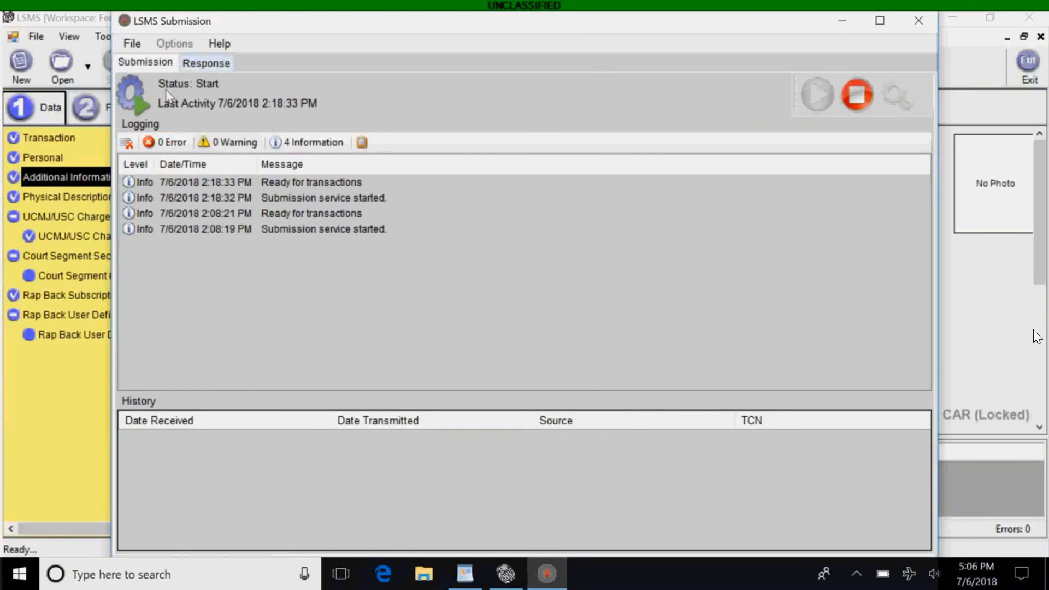
left_click(206, 63)
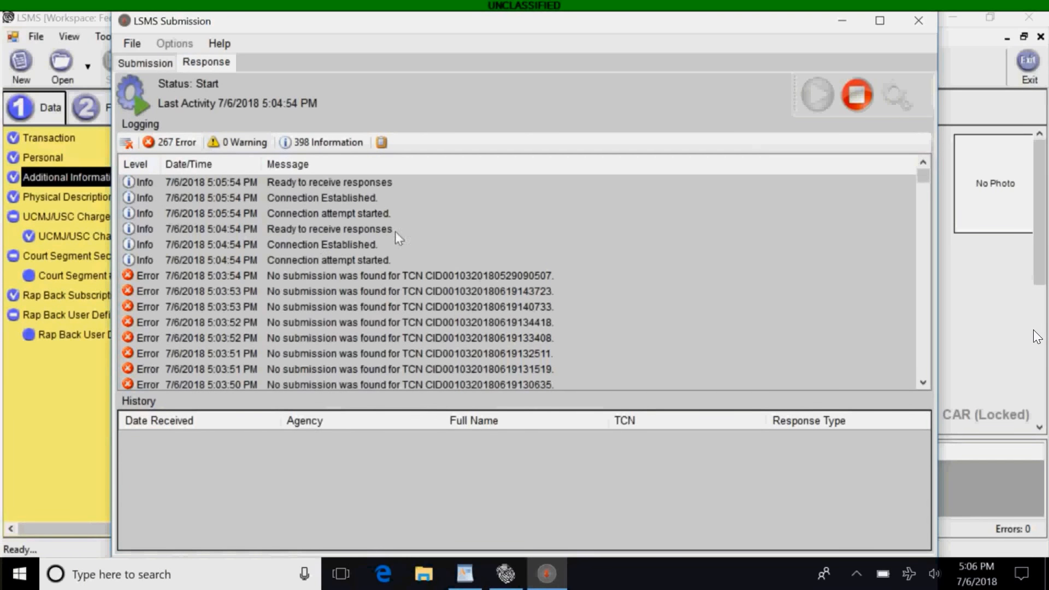
left_click(845, 22)
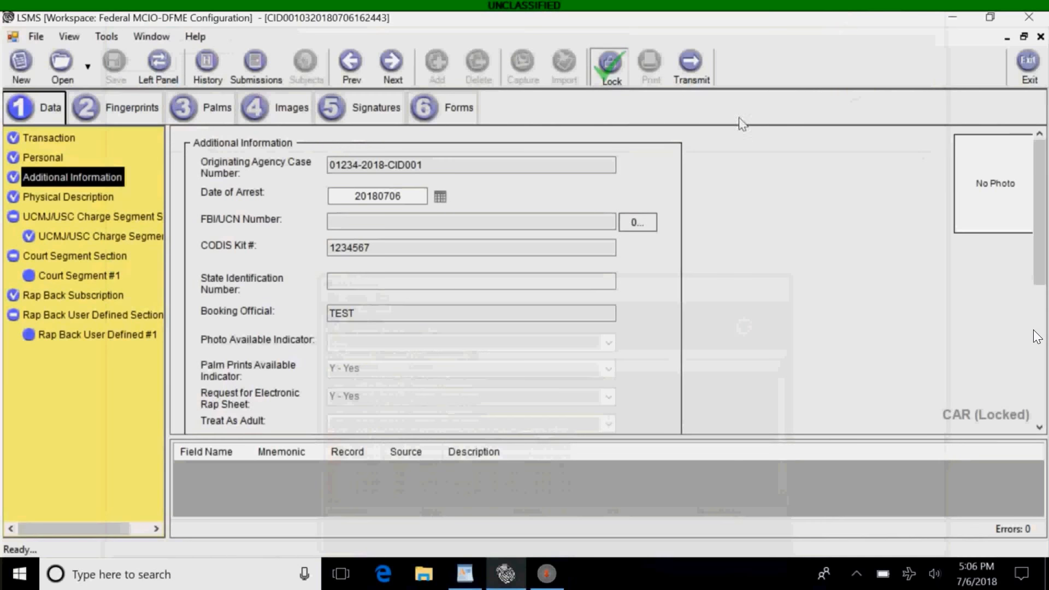
Transmit the locked CAR transaction, confirm it for processing, and bring up the LSMS Submission log.
left_click(691, 70)
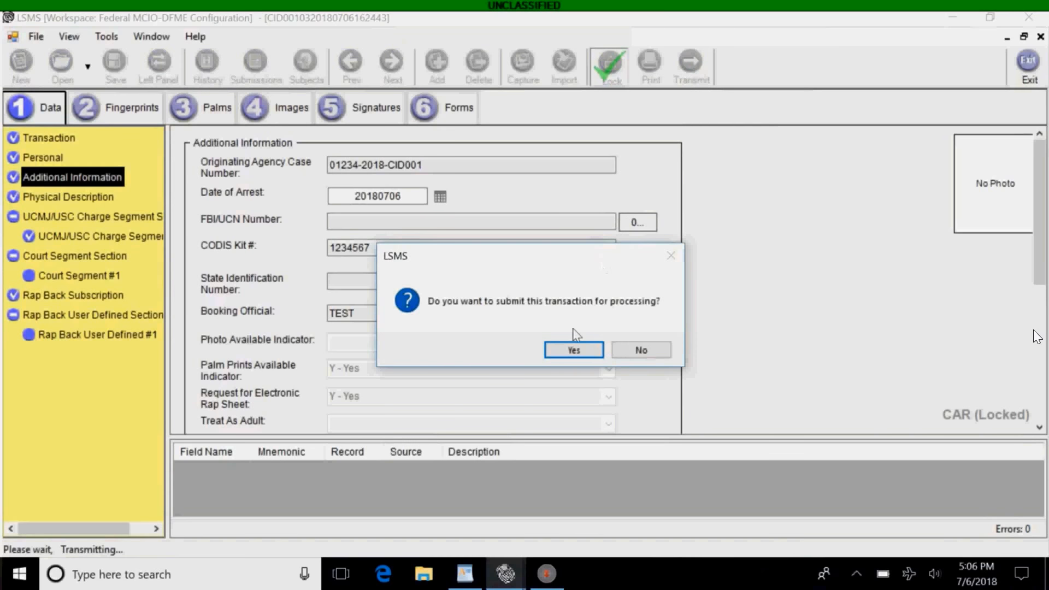
left_click(565, 352)
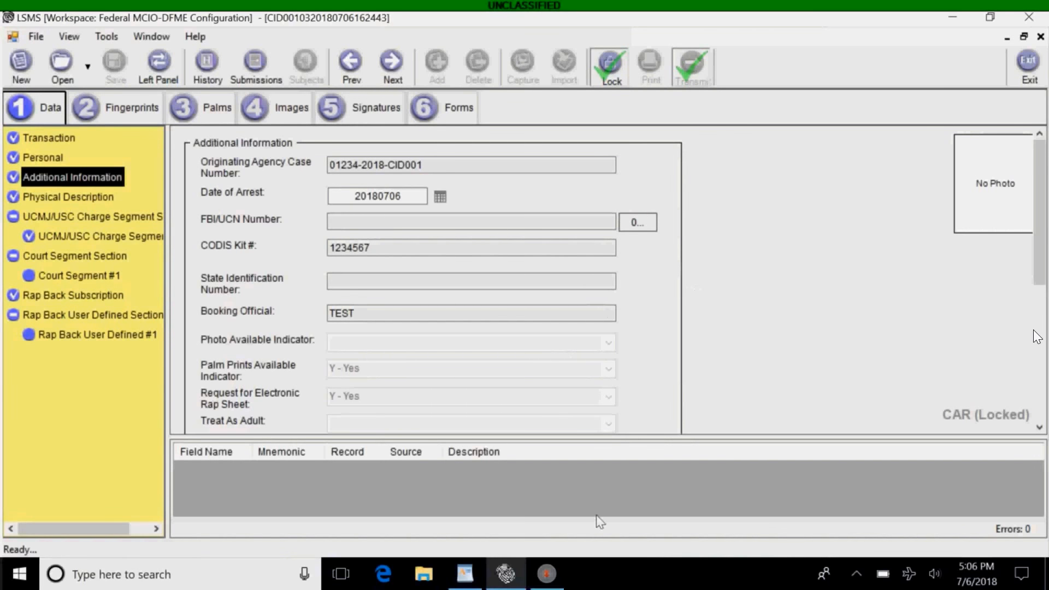
left_click(544, 575)
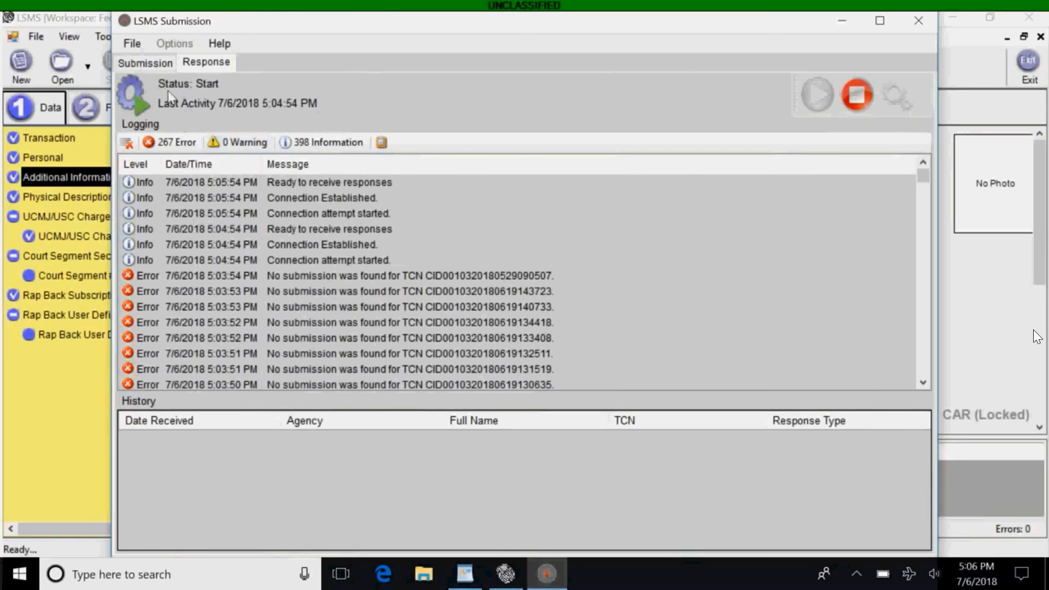
Check the Submission log, then minimize LSMS Submission to see the CAR transaction TransmittedOK.
left_click(146, 65)
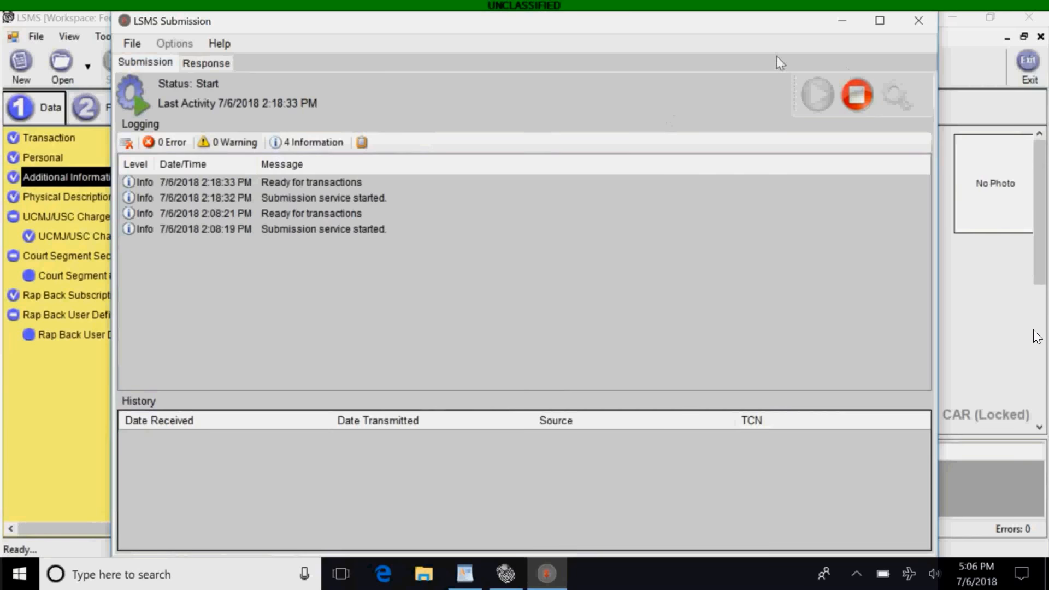
left_click(844, 22)
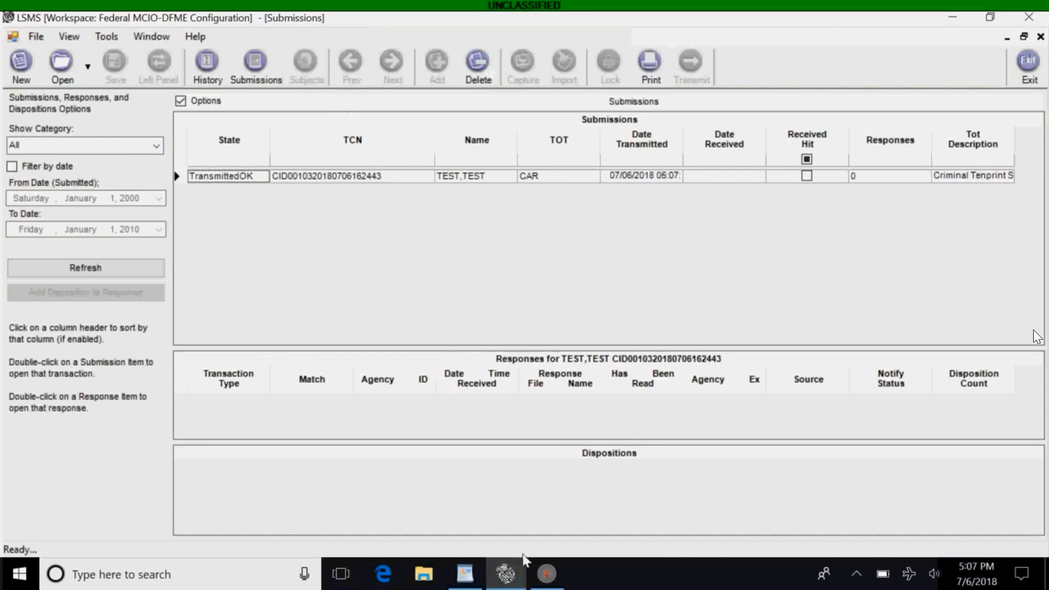
Check the Response log in LSMS Submission, then show History with the CAR record marked sent.
left_click(546, 575)
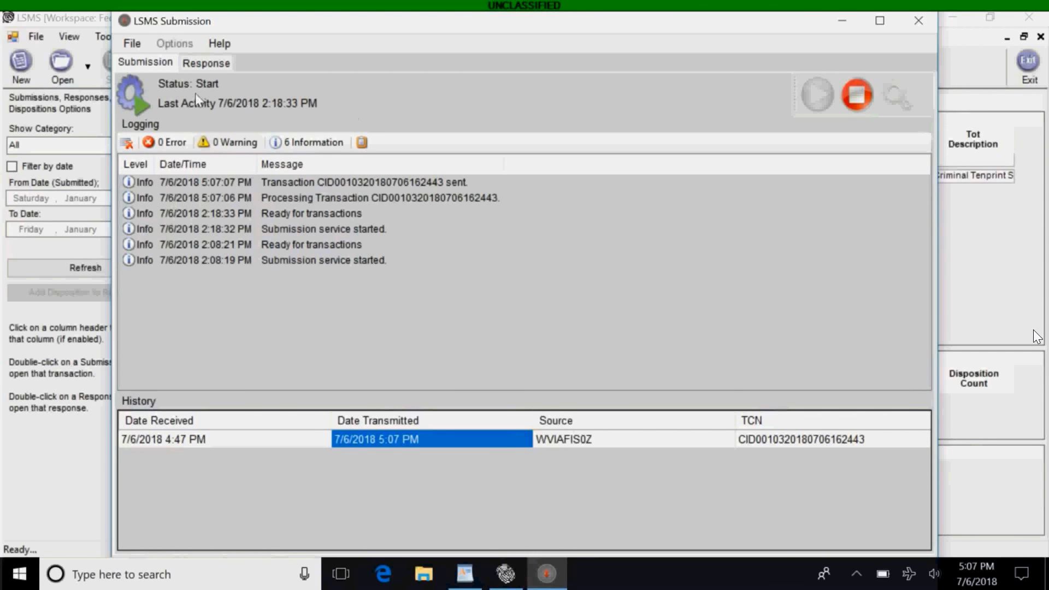
left_click(206, 63)
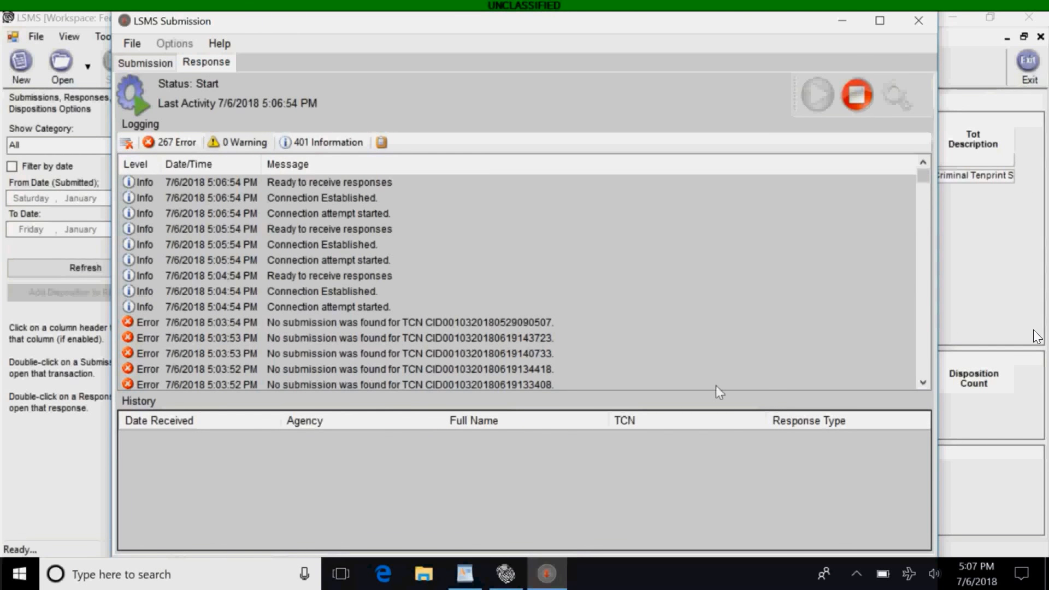
left_click(511, 577)
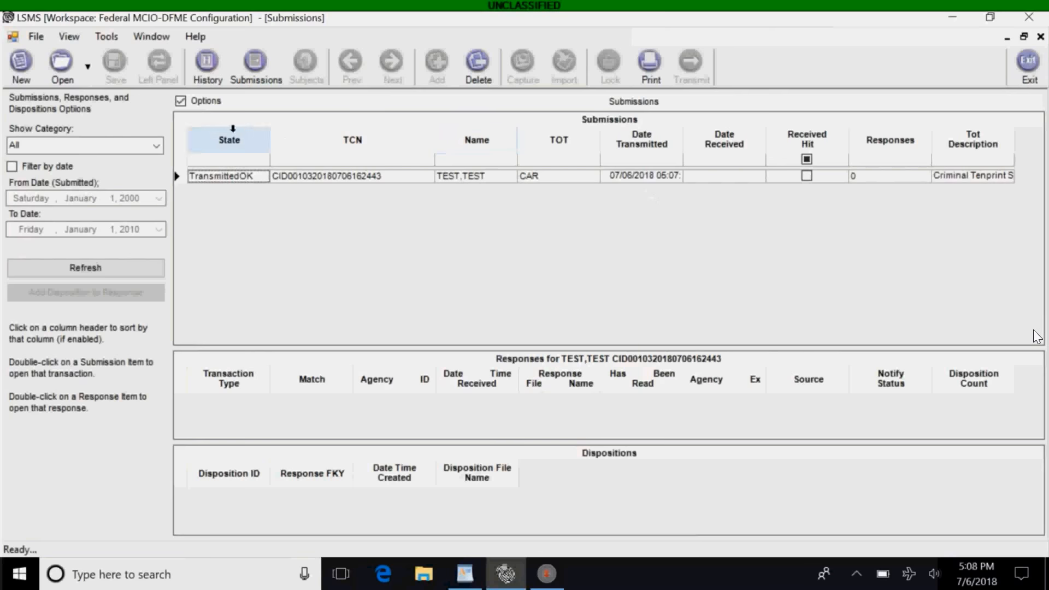
left_click(206, 67)
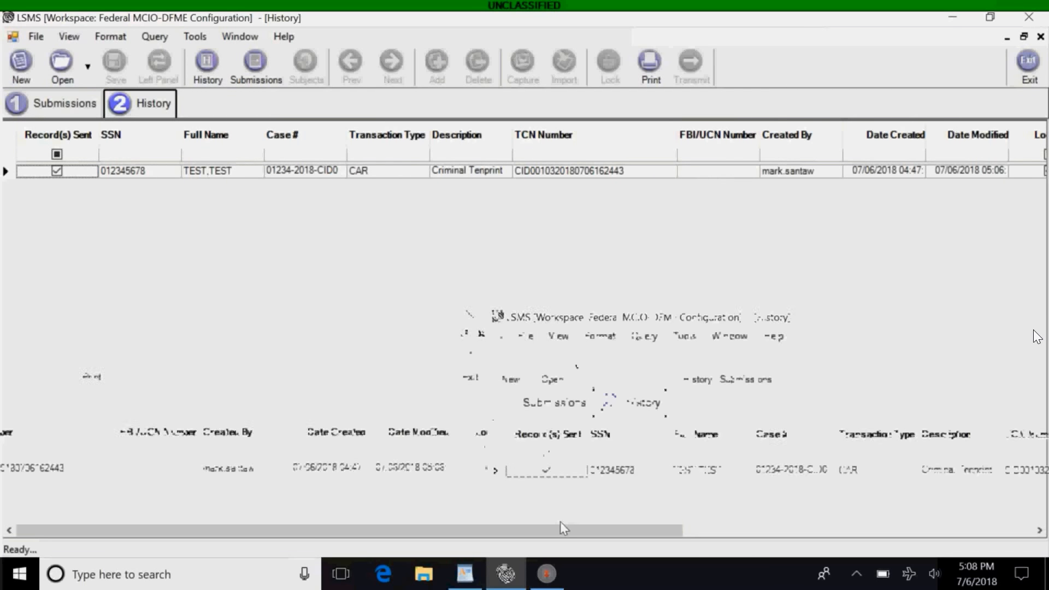
Confirm the History record is locked with 14 fingerprints and 6 palms, then return to Submissions.
left_click_drag(562, 533, 855, 538)
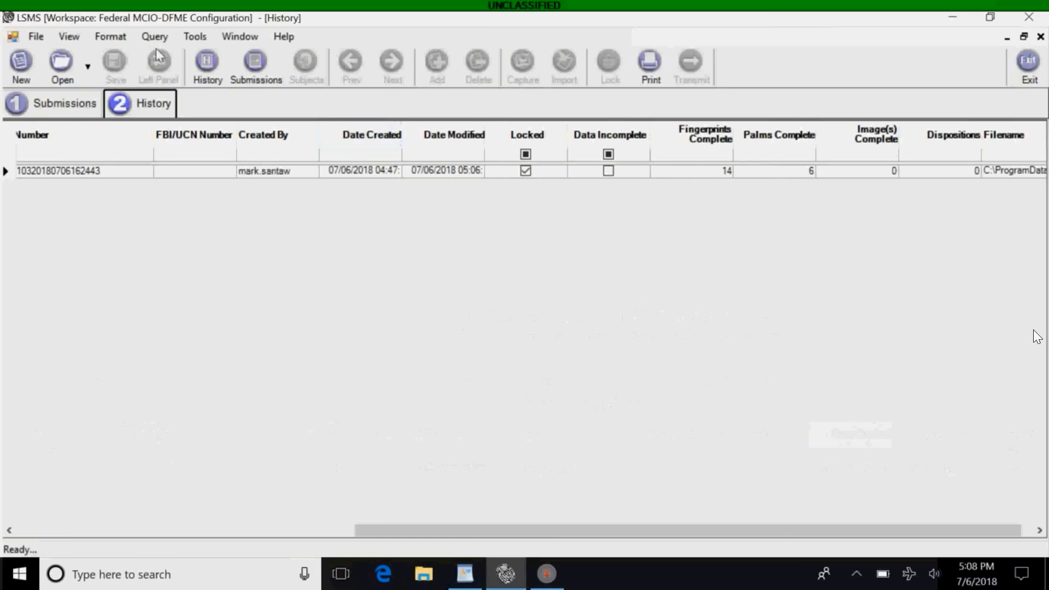
left_click(253, 64)
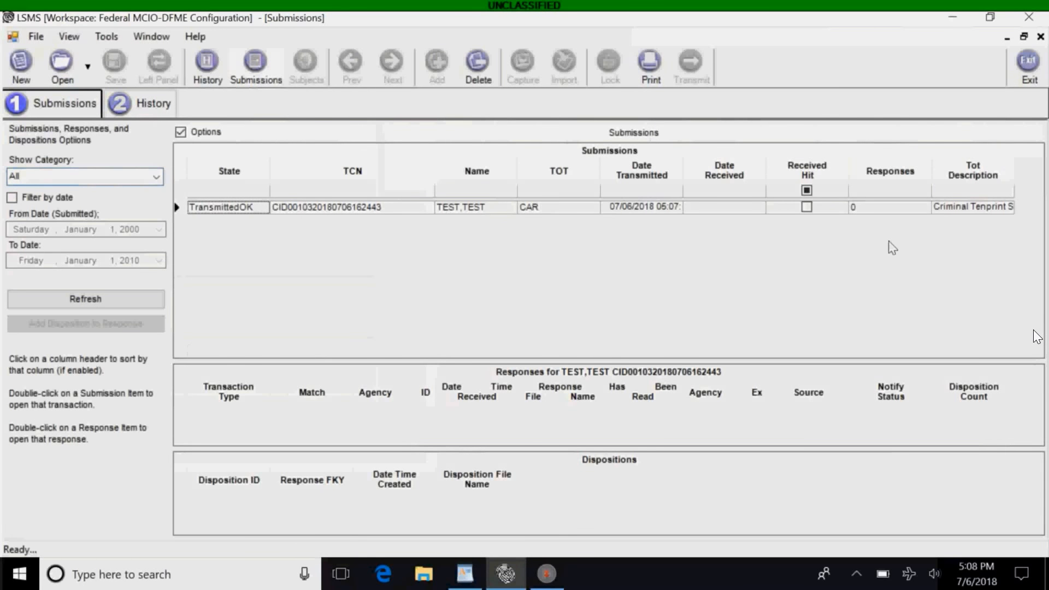